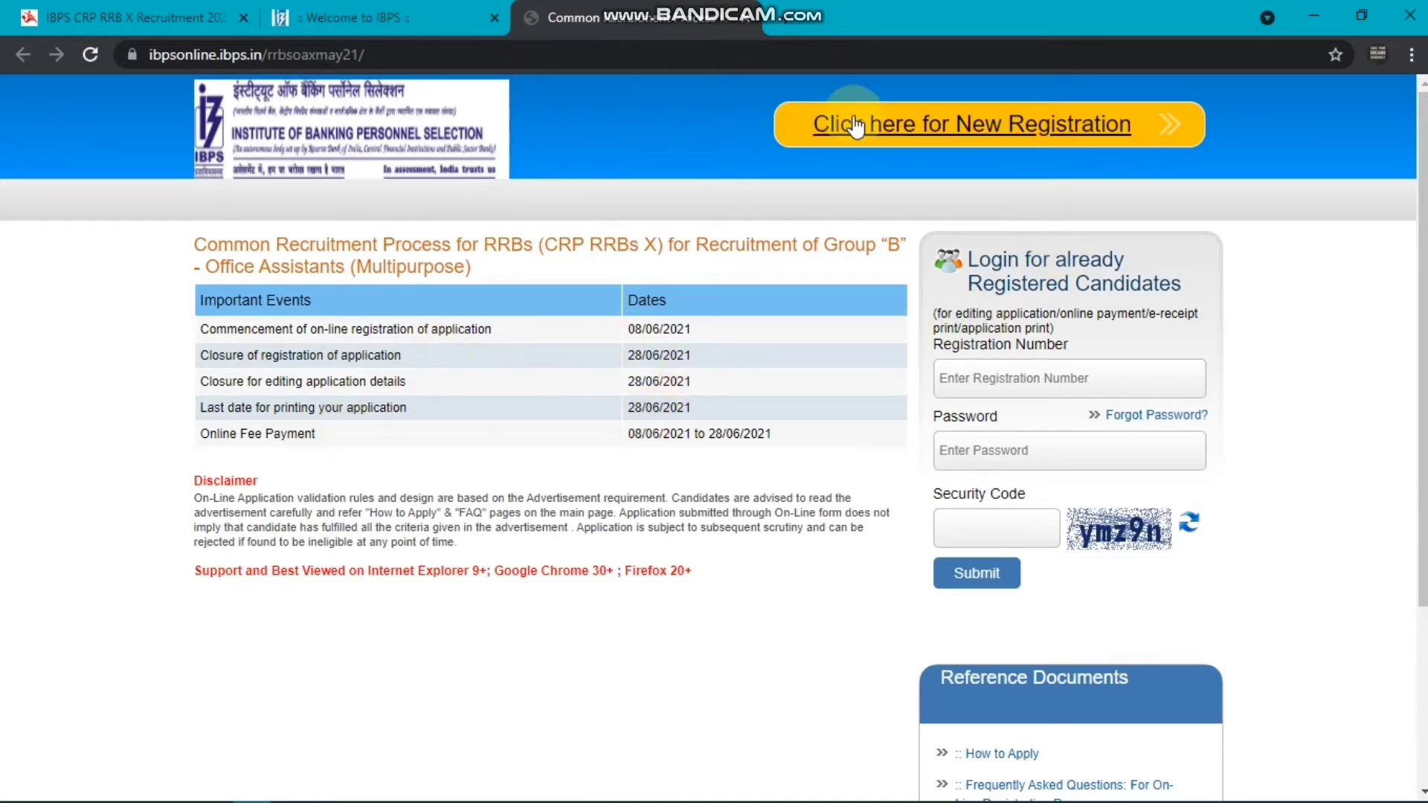
Start a new registration for the CRP RRBs X Office Assistants (Multipurpose) recruitment and go through the Basic Info form's fields
click(907, 134)
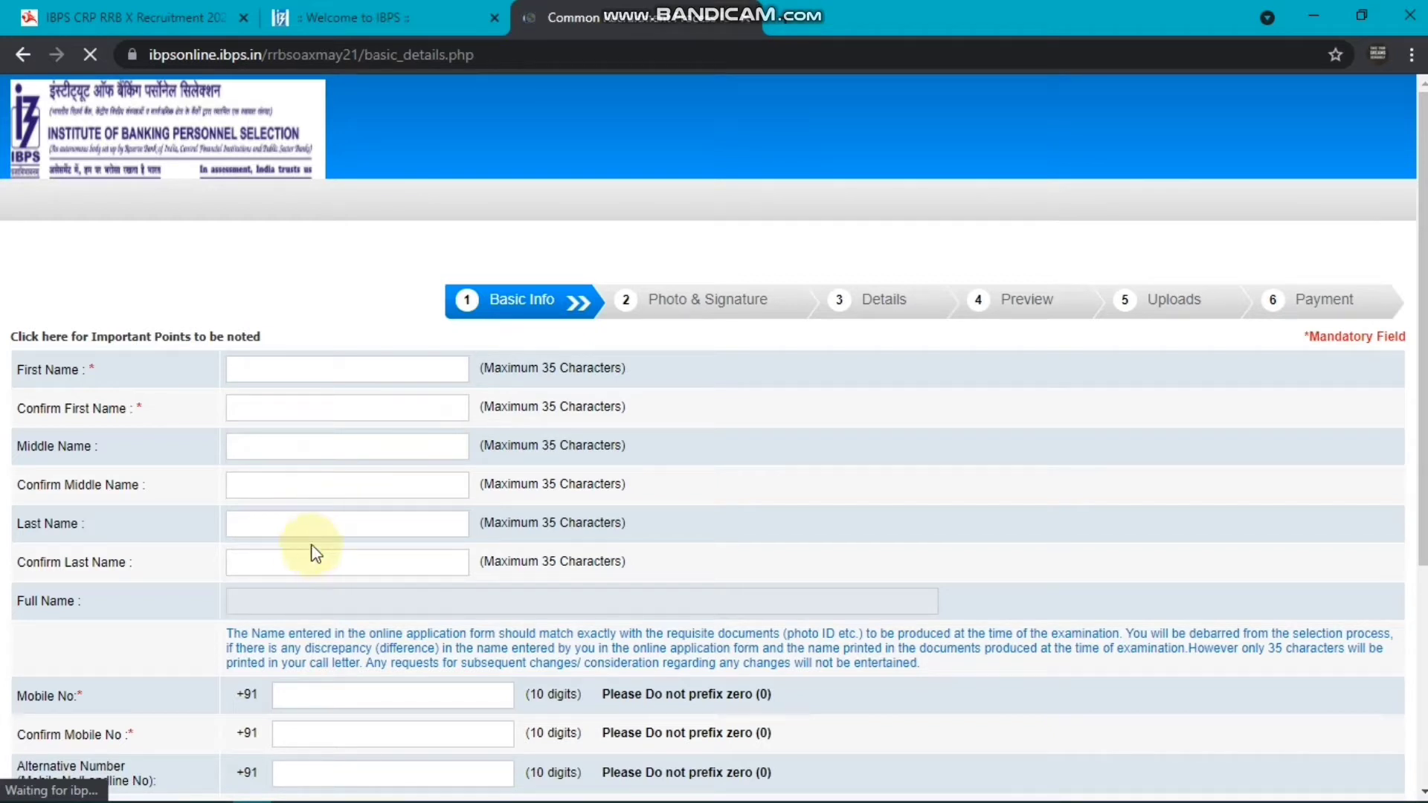
click(351, 599)
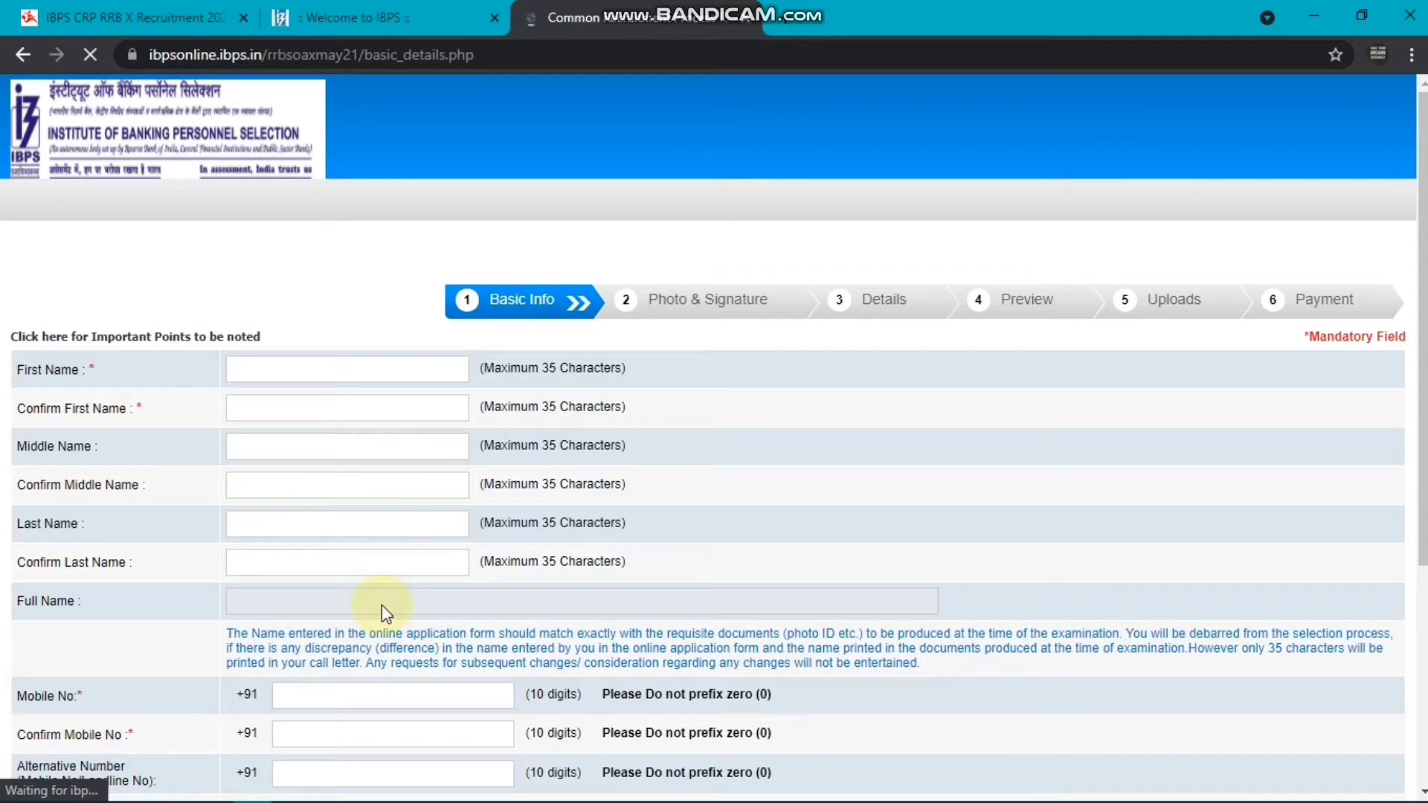
scroll(382, 605, down, 3)
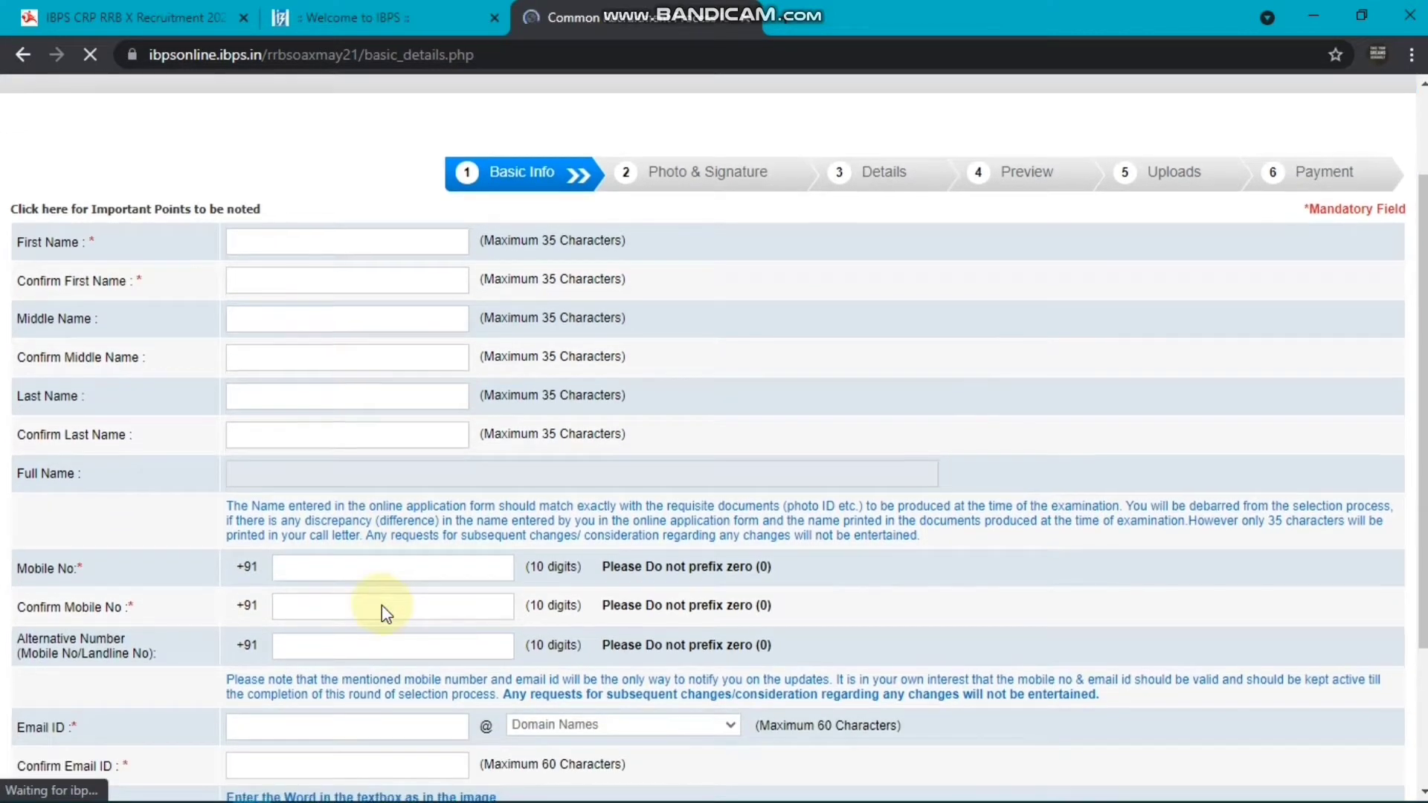
scroll(381, 605, down, 2)
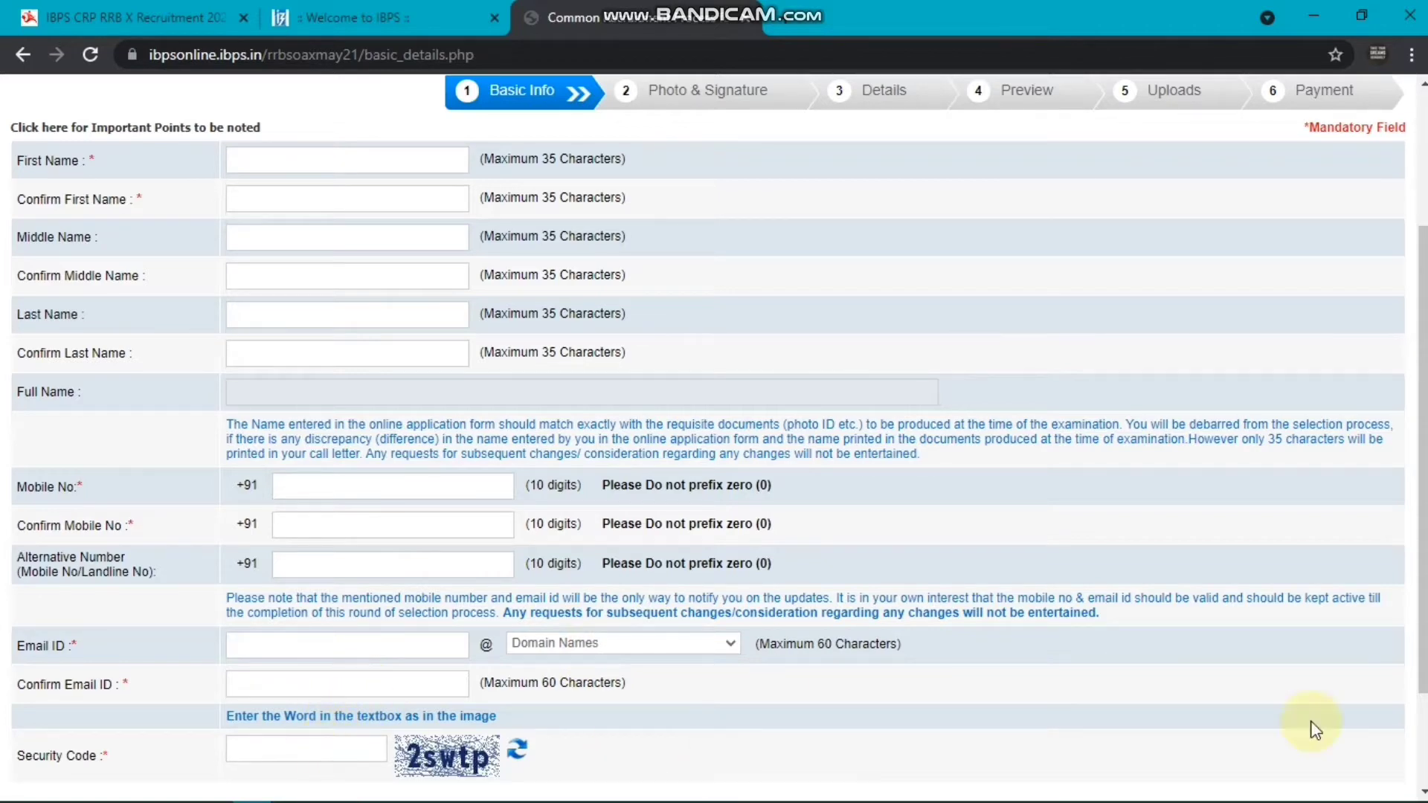
click(1423, 791)
scroll(1424, 791, down, 2)
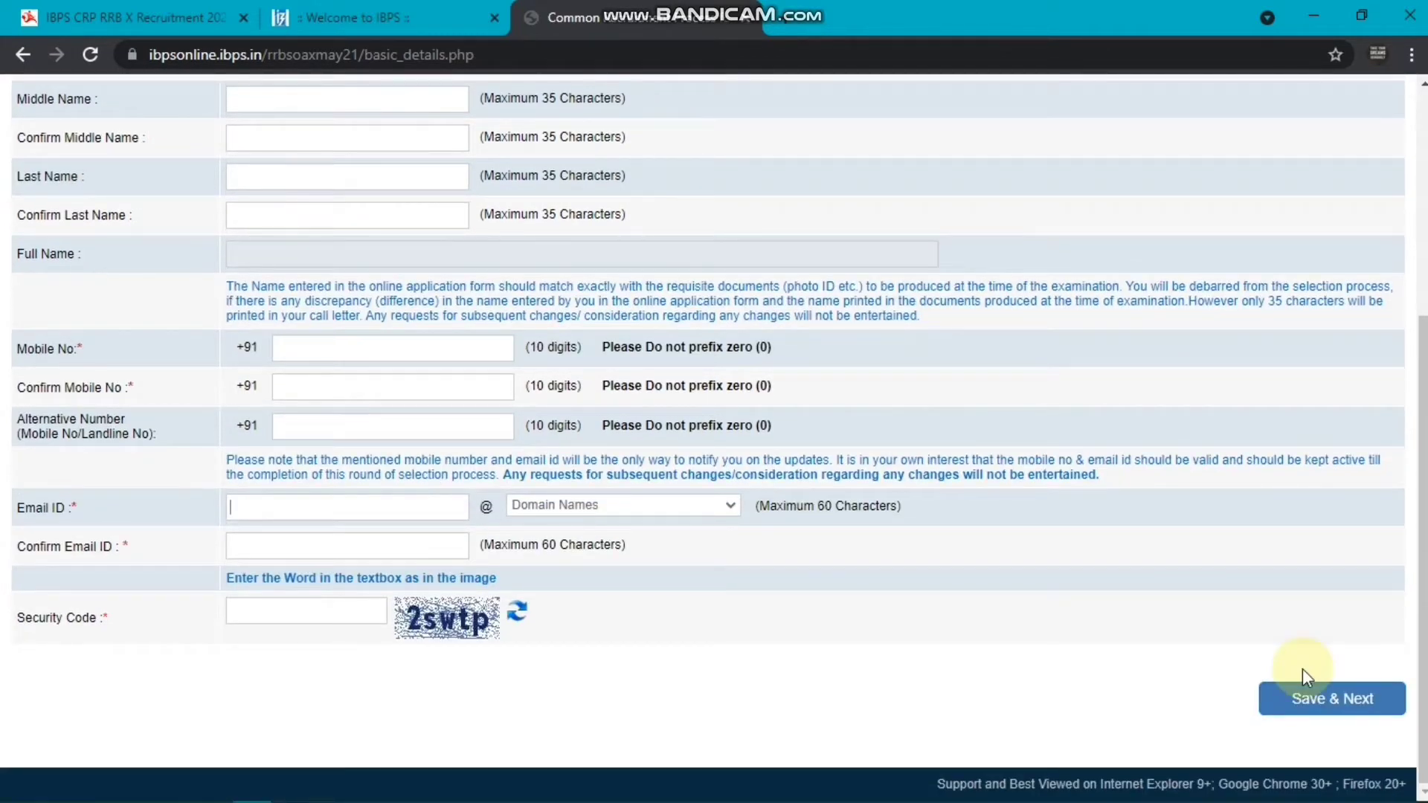
Save the completed Basic Info form and confirm that the candidate's data is correct
click(1296, 710)
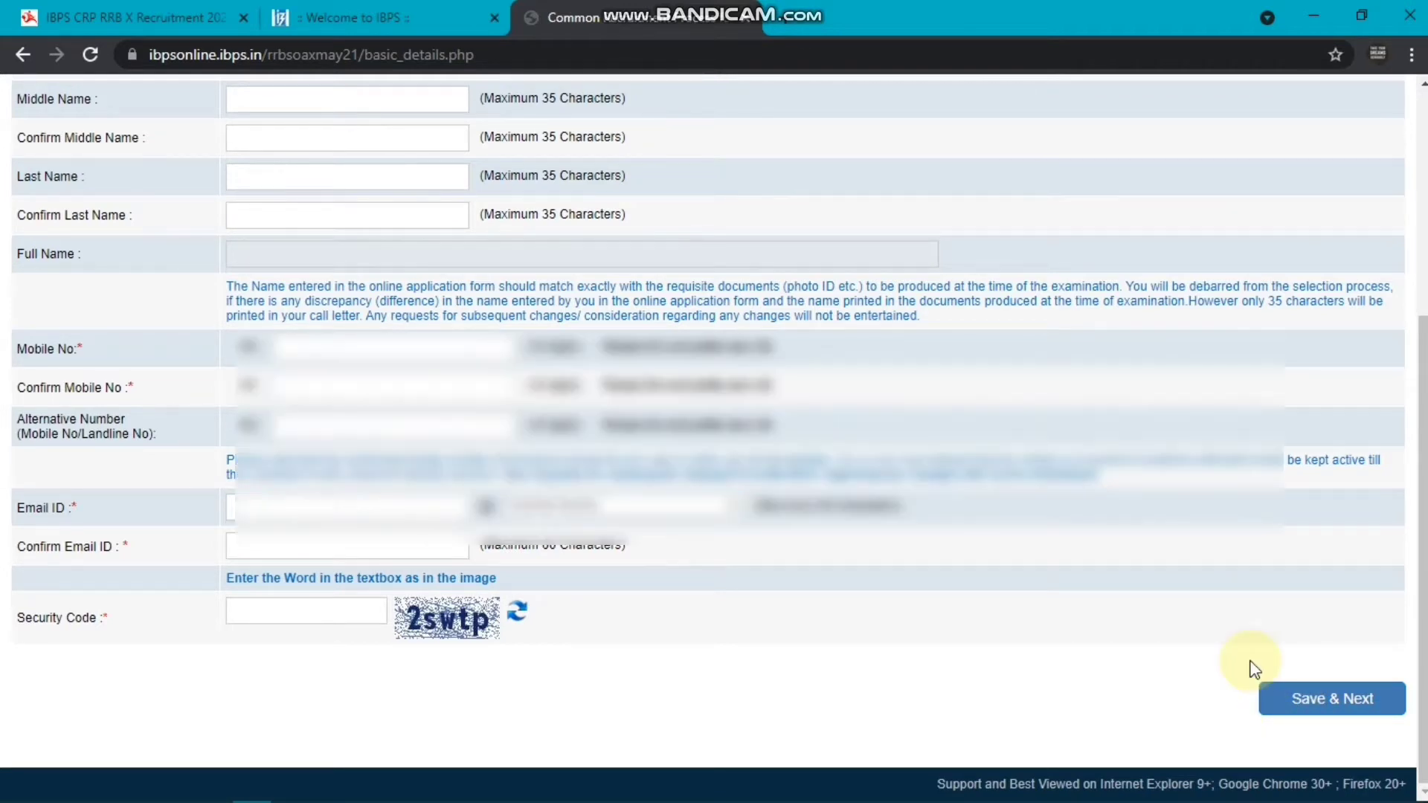
click(1294, 697)
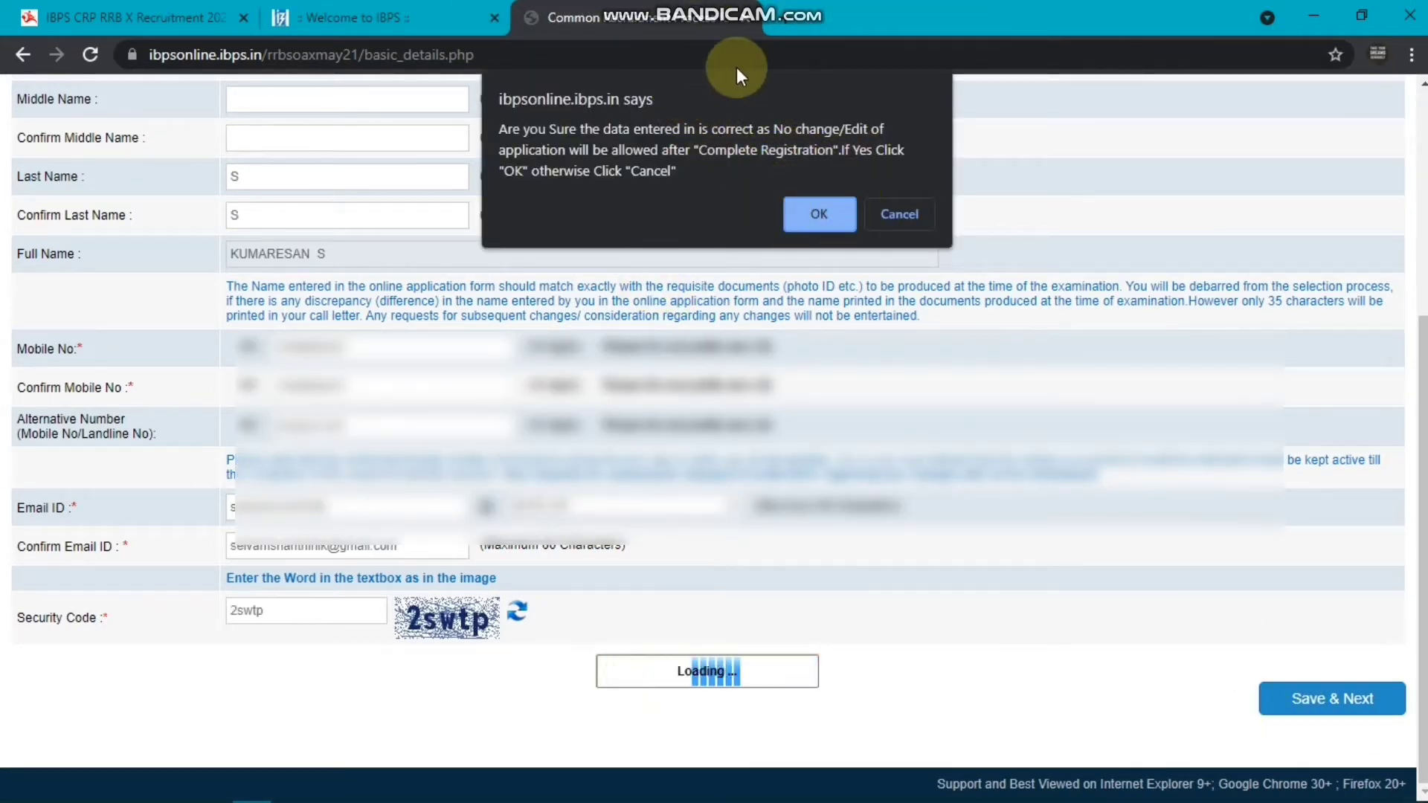
key(Return)
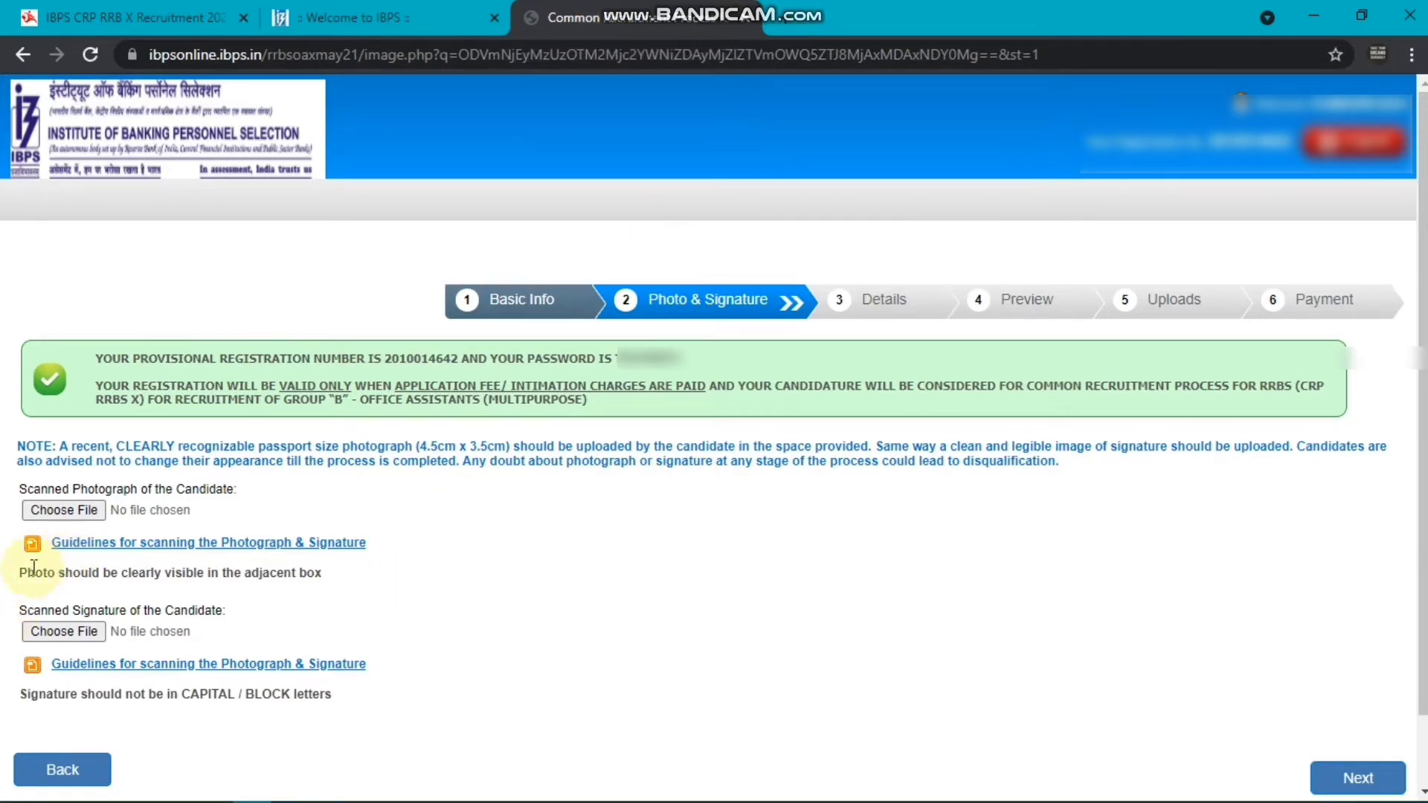
Open the guidelines for scanning the photograph and signature and read the image requirements
click(115, 549)
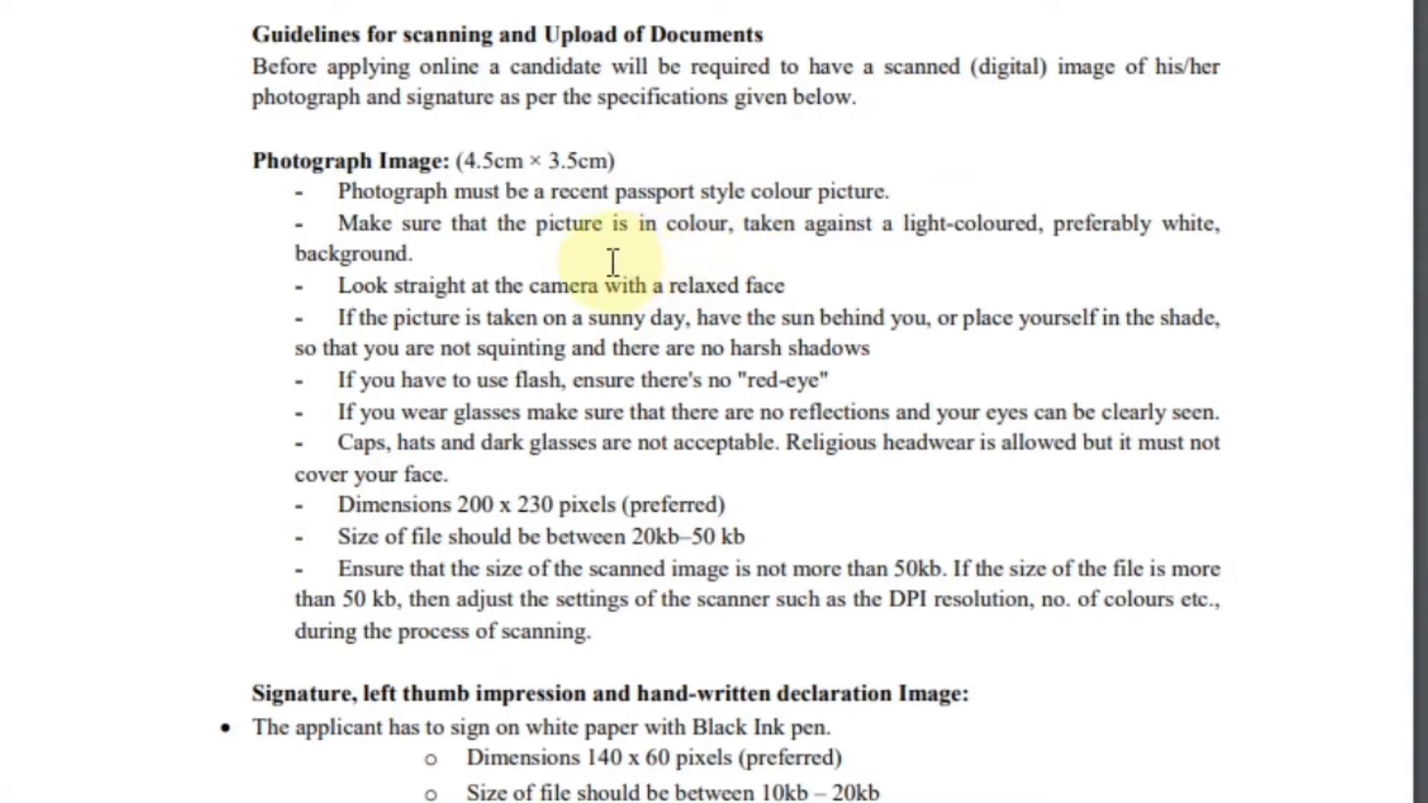
scroll(739, 446, down, 3)
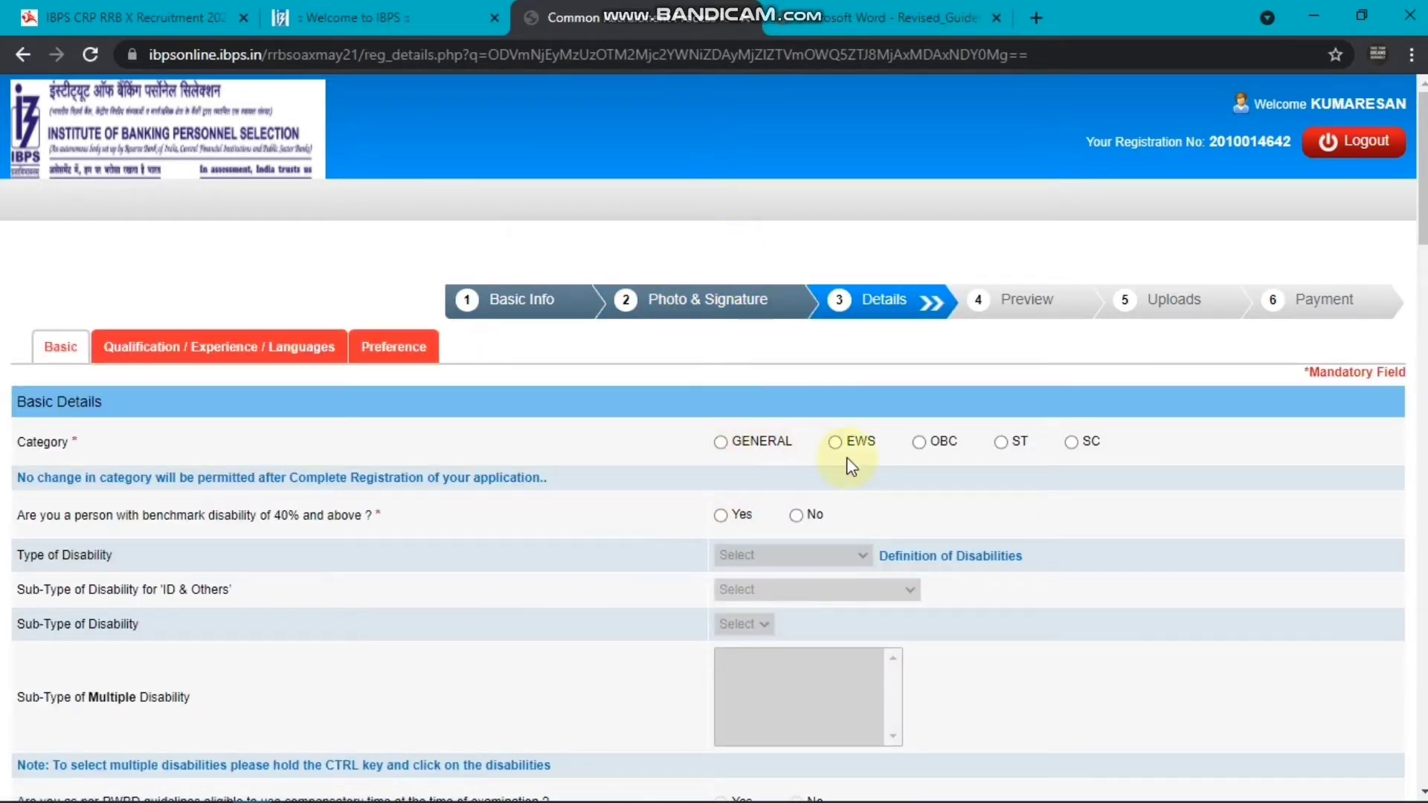
Set the category to OBC, acknowledge the category notice, and answer No to the benchmark disability question
click(920, 444)
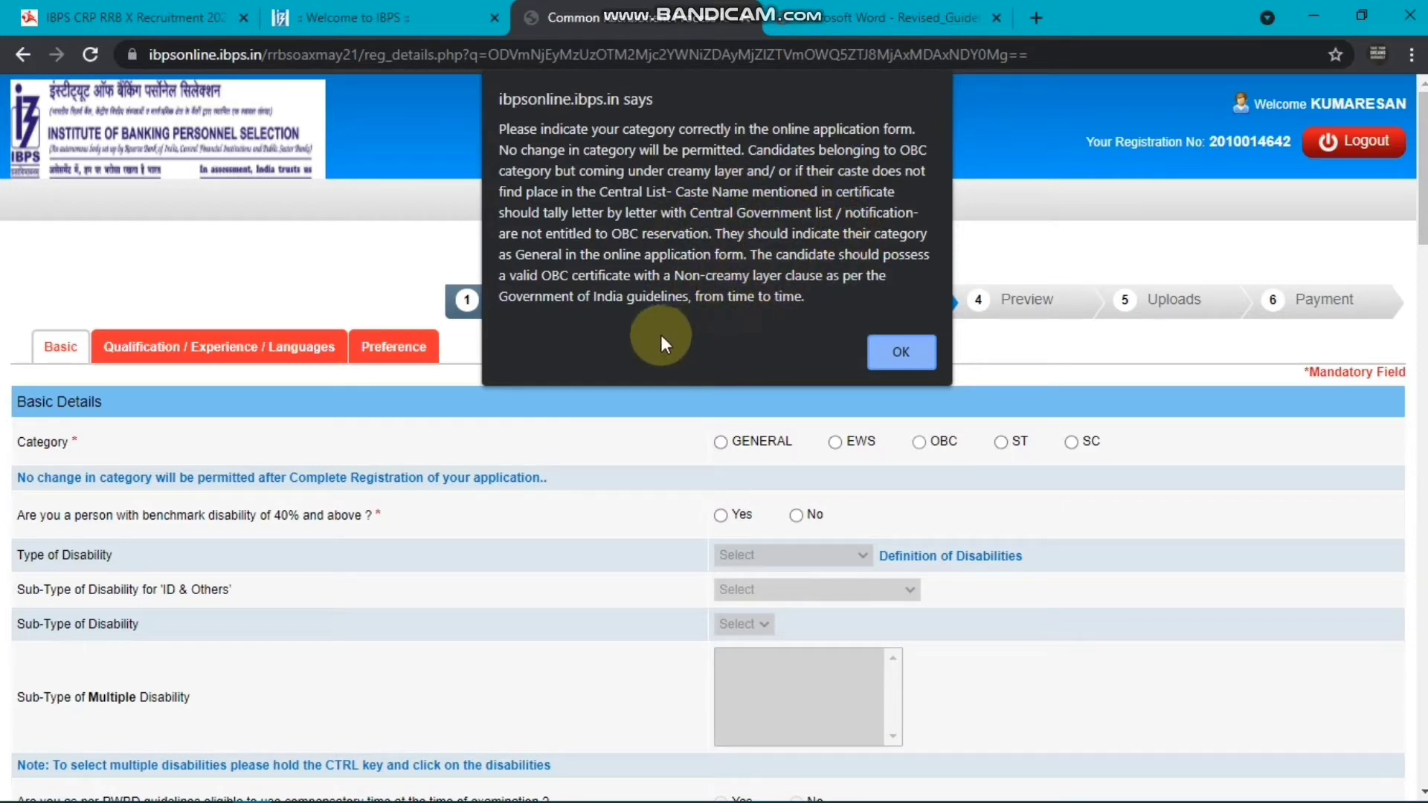
click(900, 355)
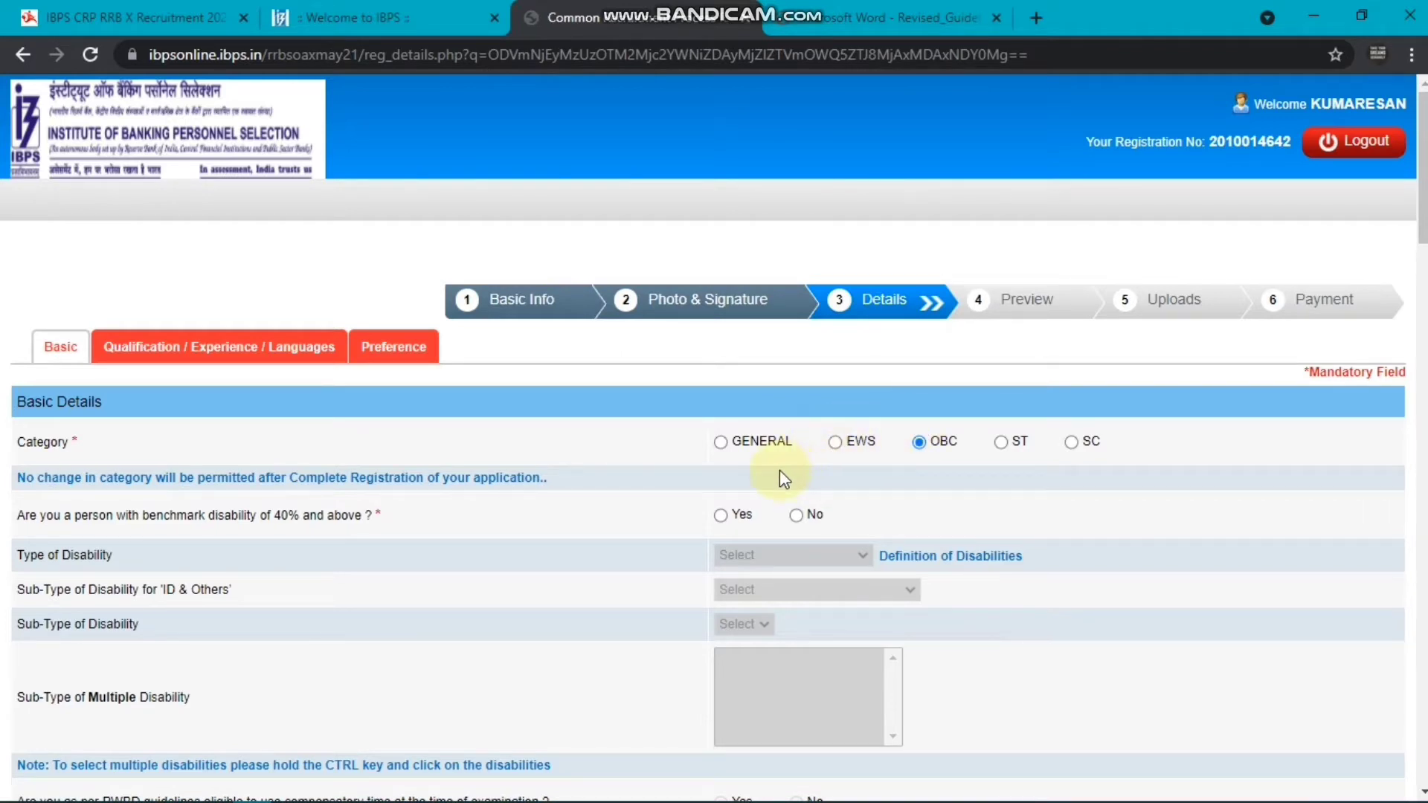
click(796, 516)
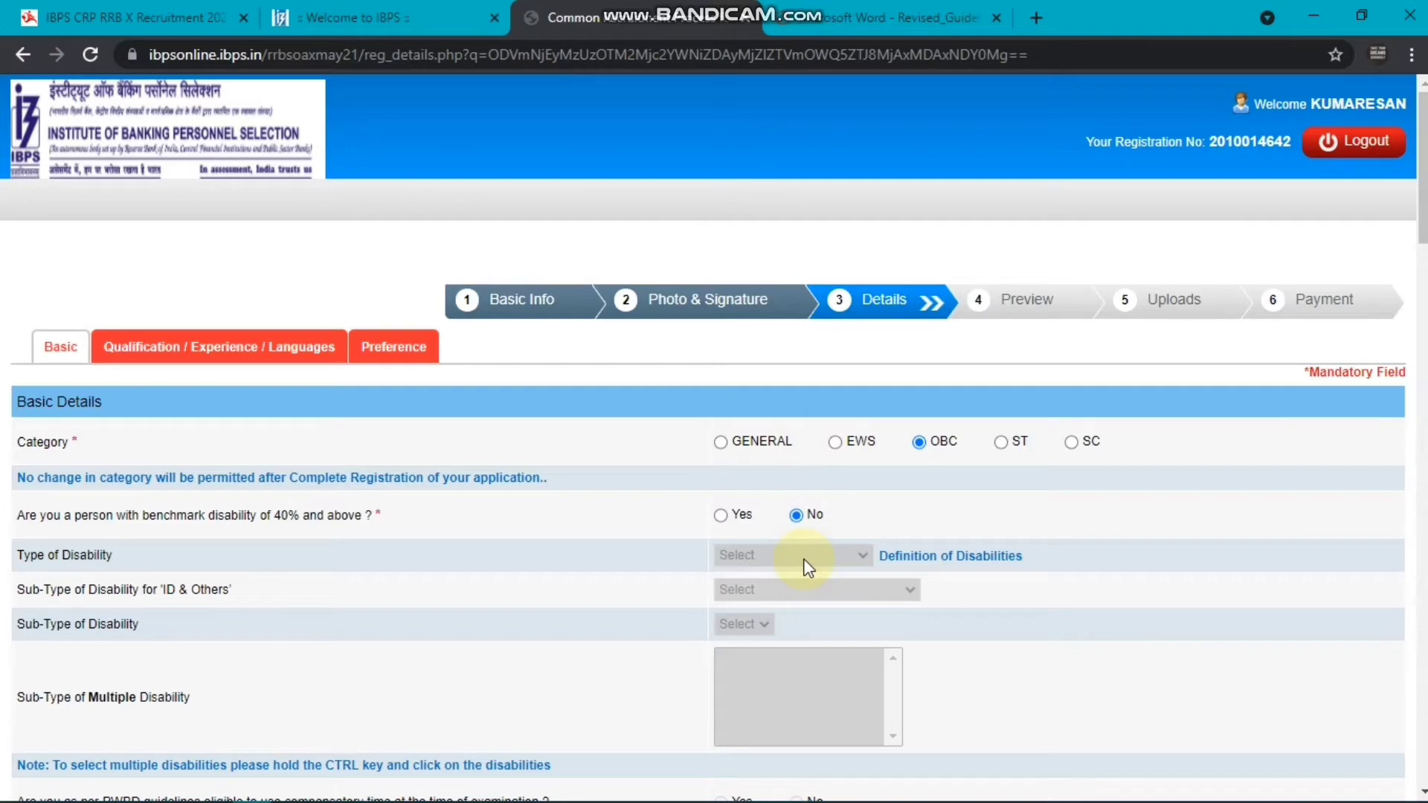
Answer No to the questions about 1984 riots family membership and belonging to a religious minority community
scroll(805, 563, down, 4)
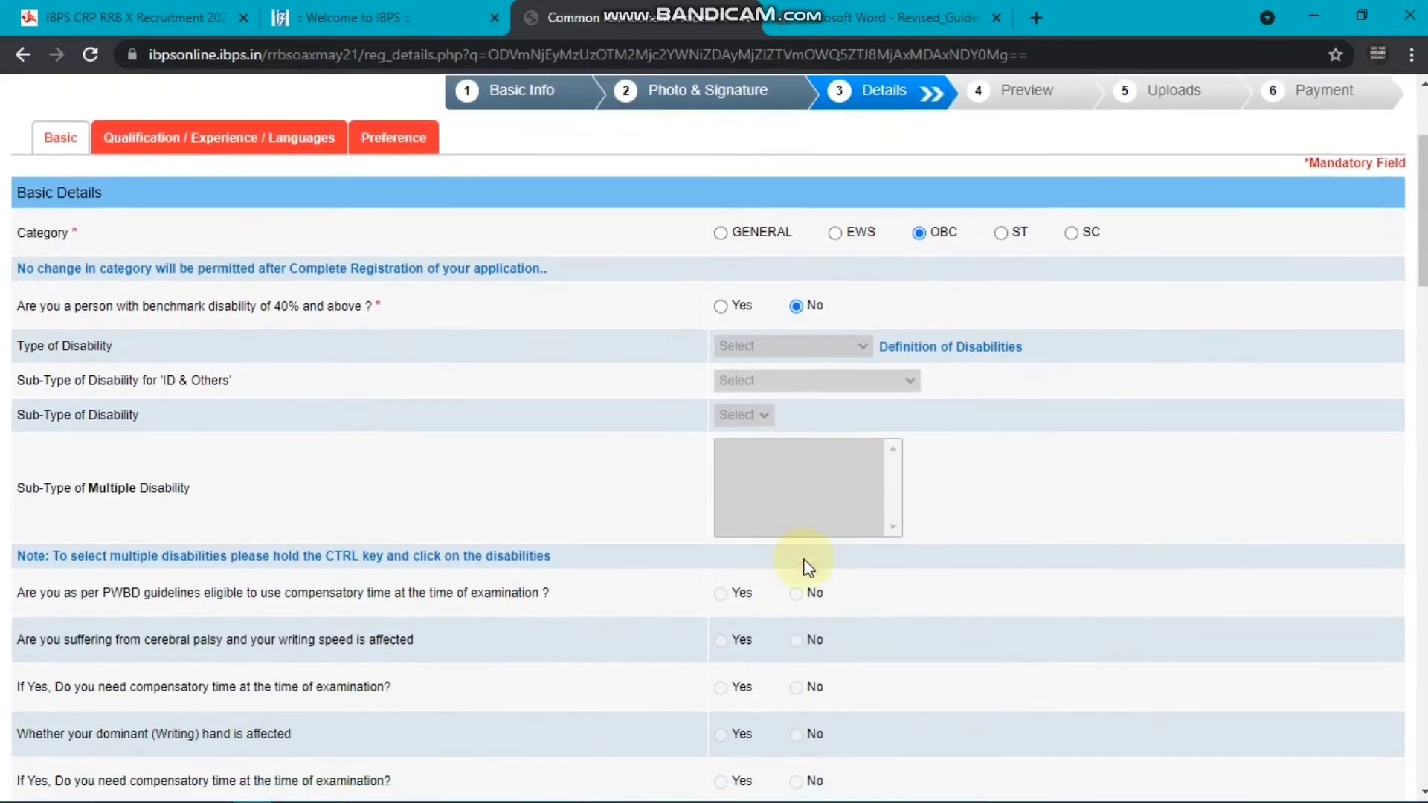
scroll(804, 562, down, 4)
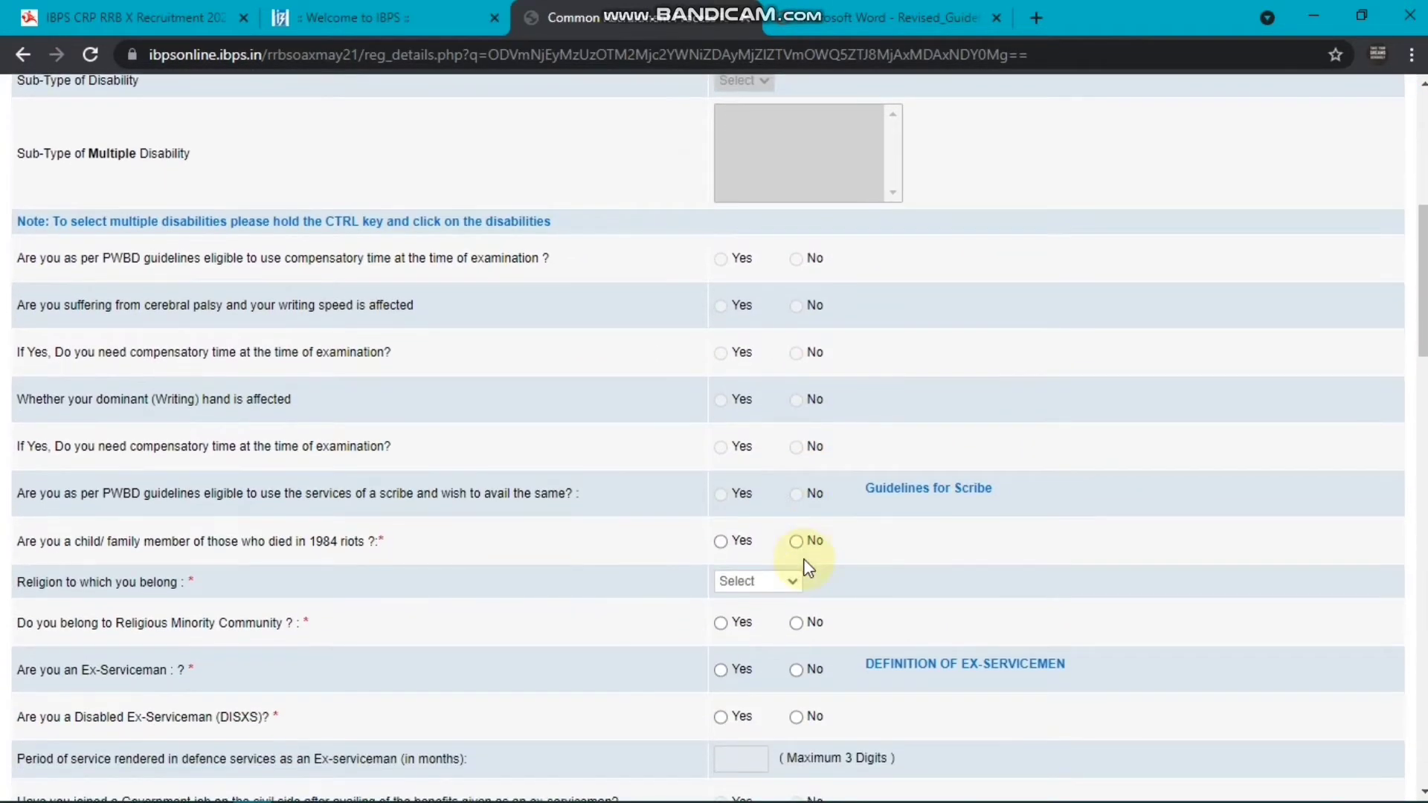
scroll(807, 567, down, 1)
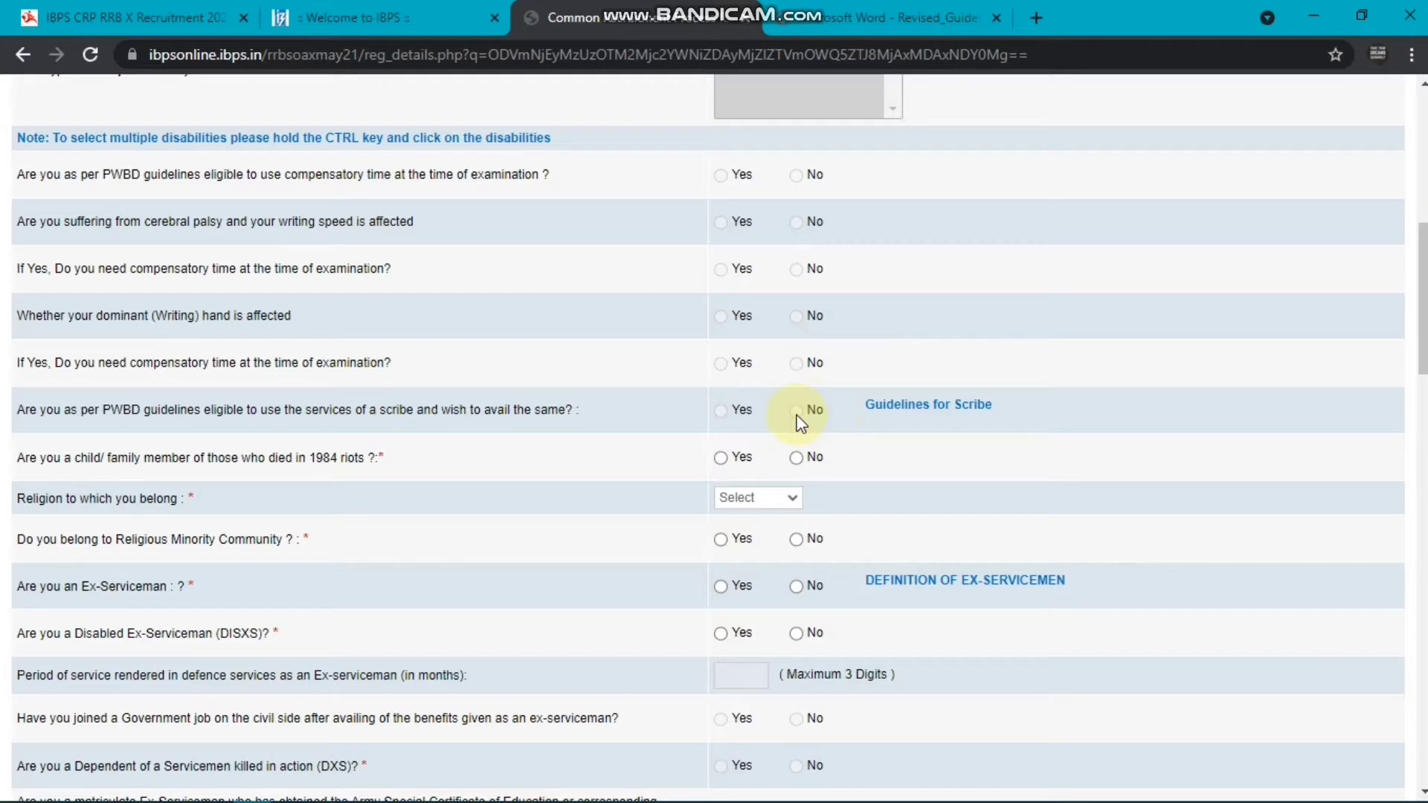
click(797, 459)
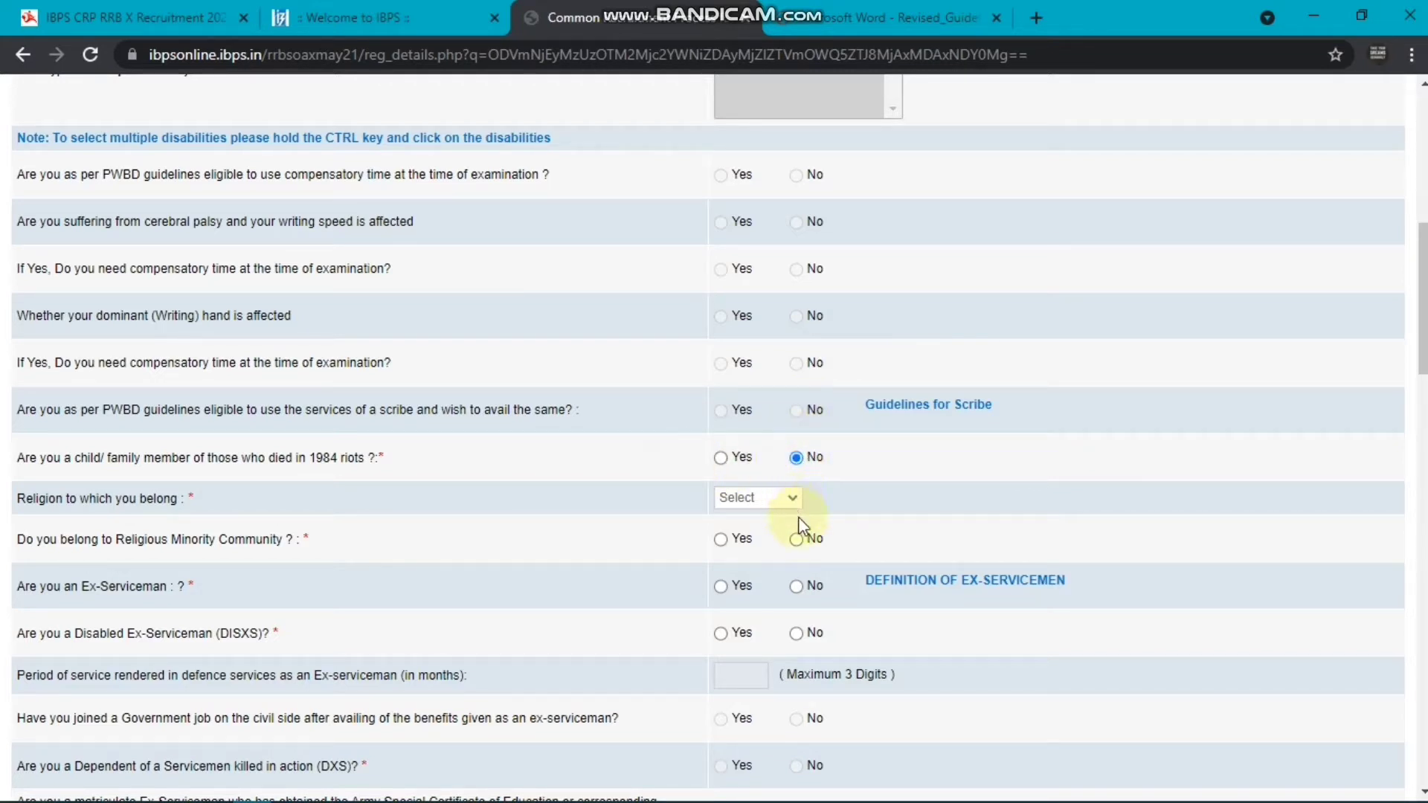
click(781, 500)
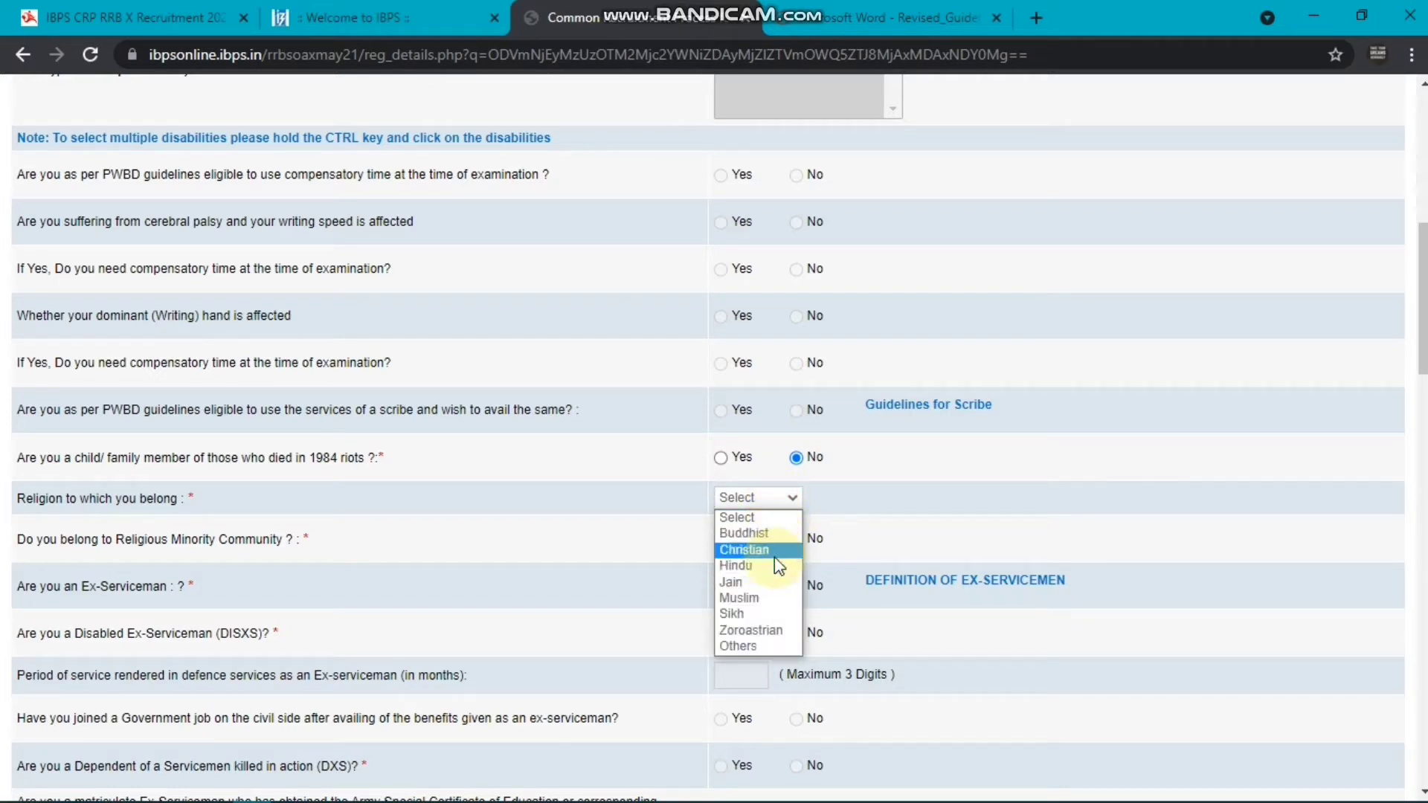
click(891, 474)
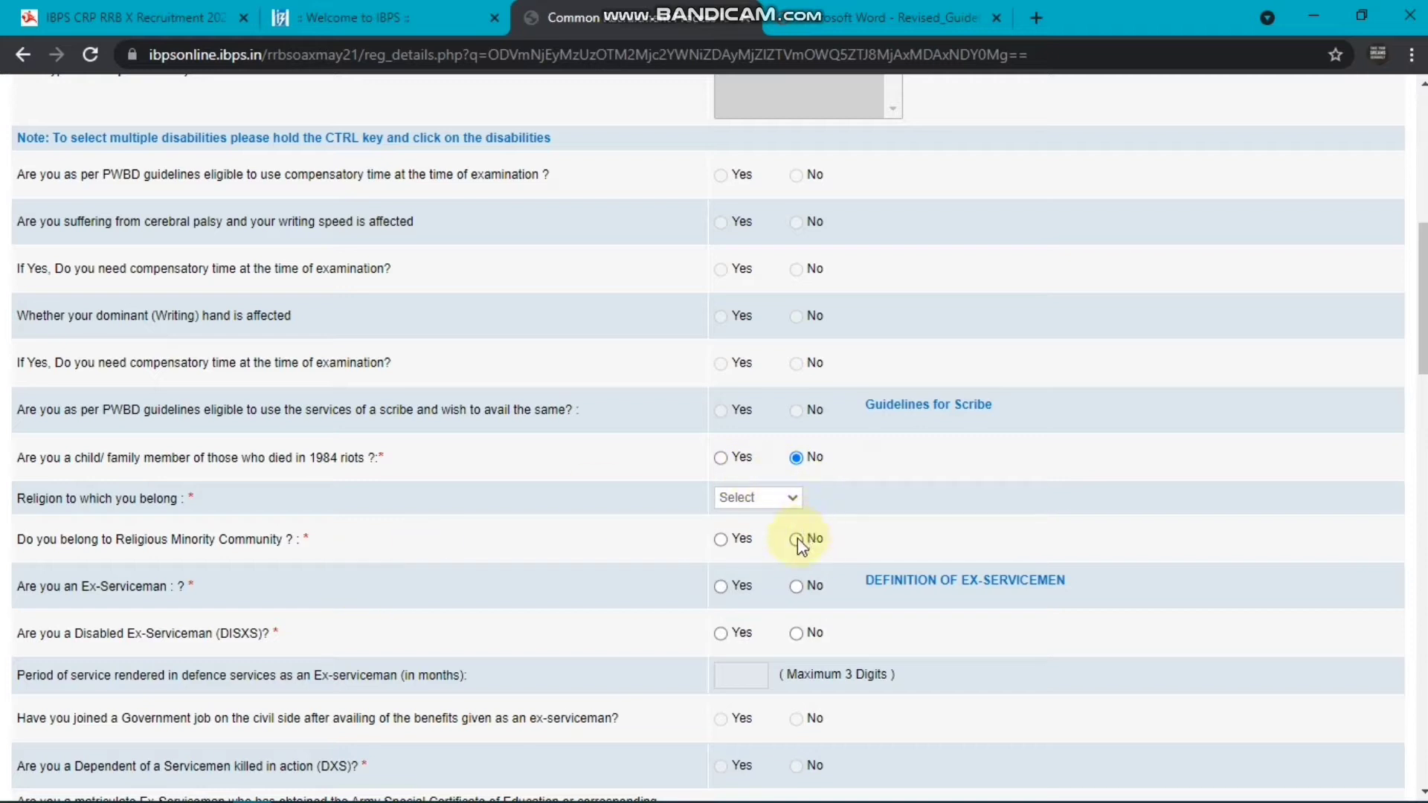
click(721, 540)
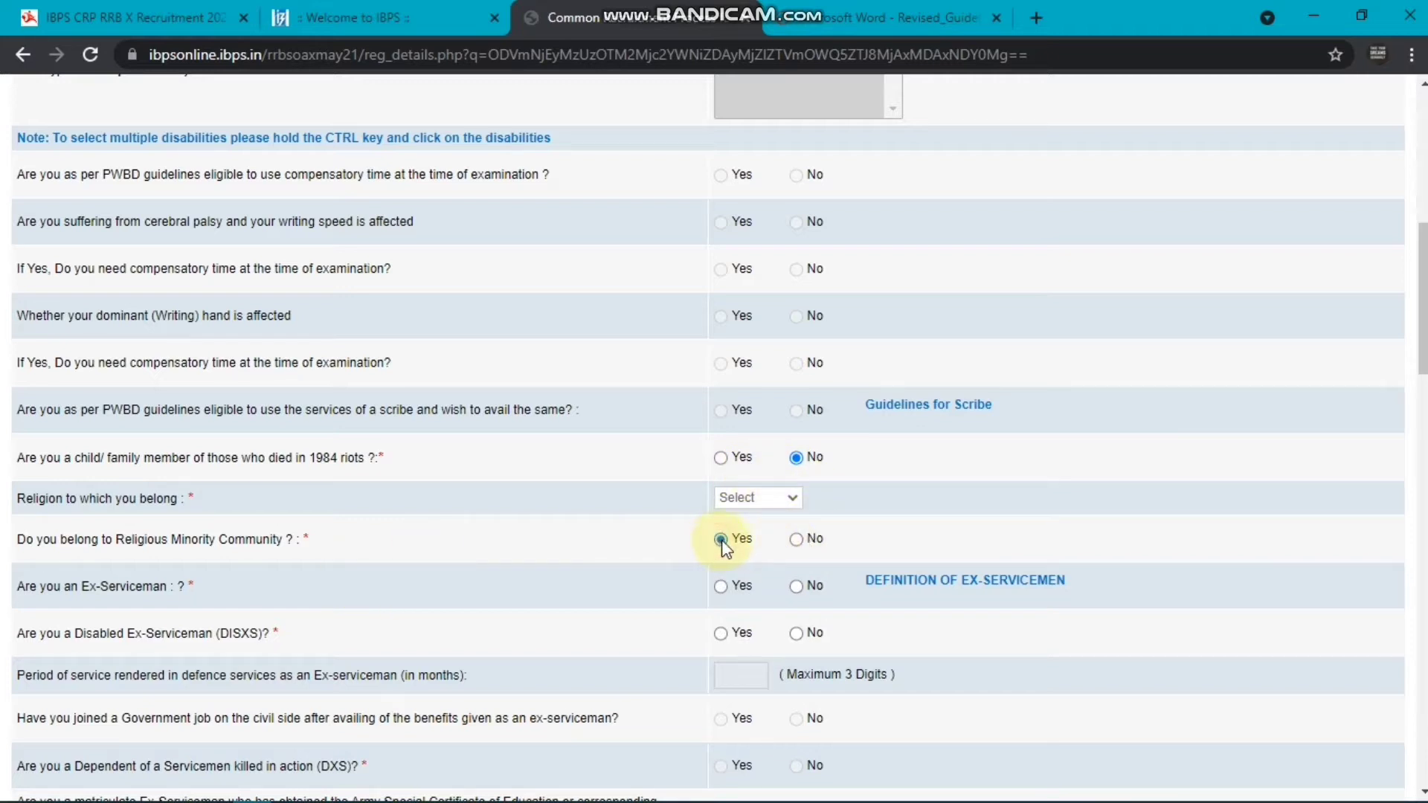
click(796, 541)
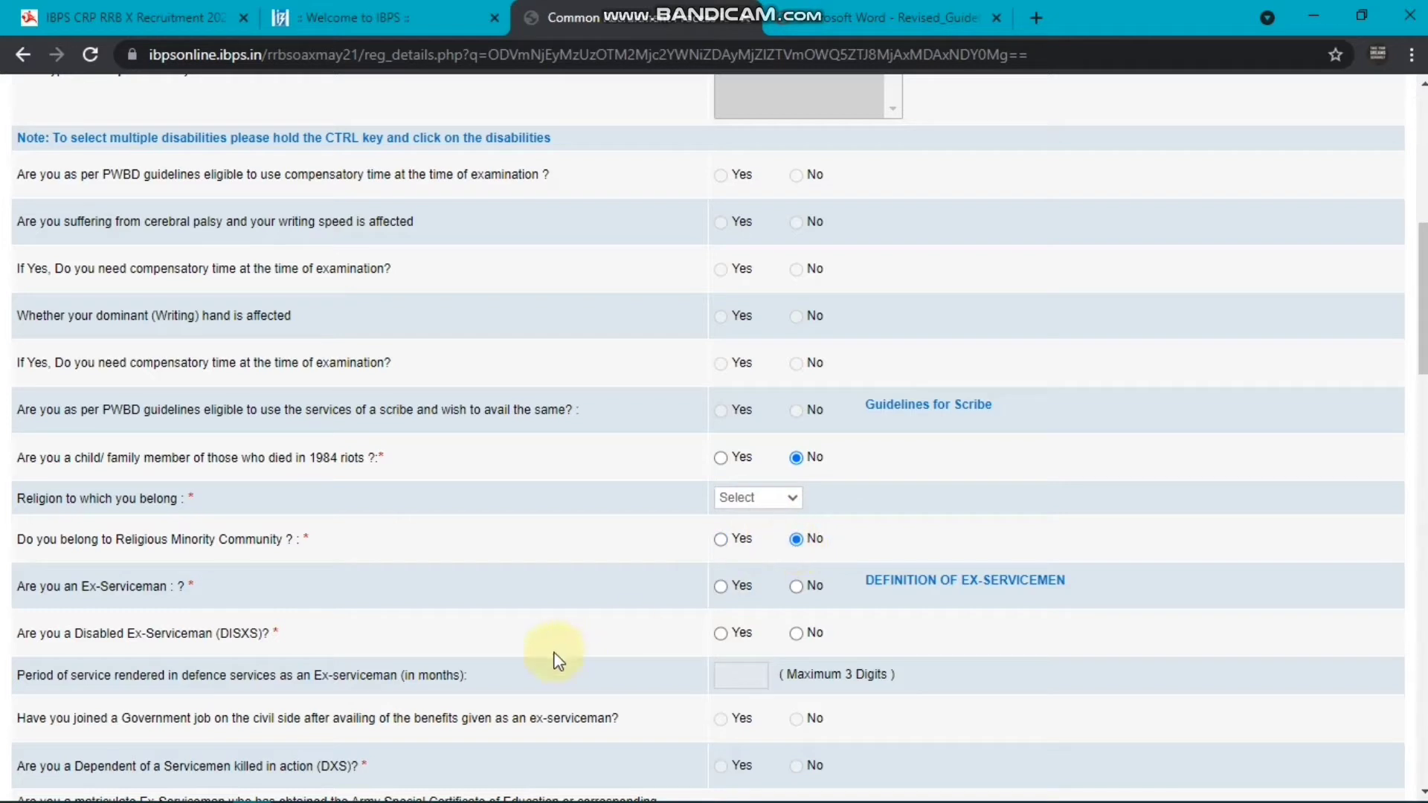
Answer No to the ex-serviceman, disabled ex-serviceman, dependent of a serviceman killed in action, widow/divorced women relaxation and earlier CWE/CRP - RRB appearance questions
click(794, 587)
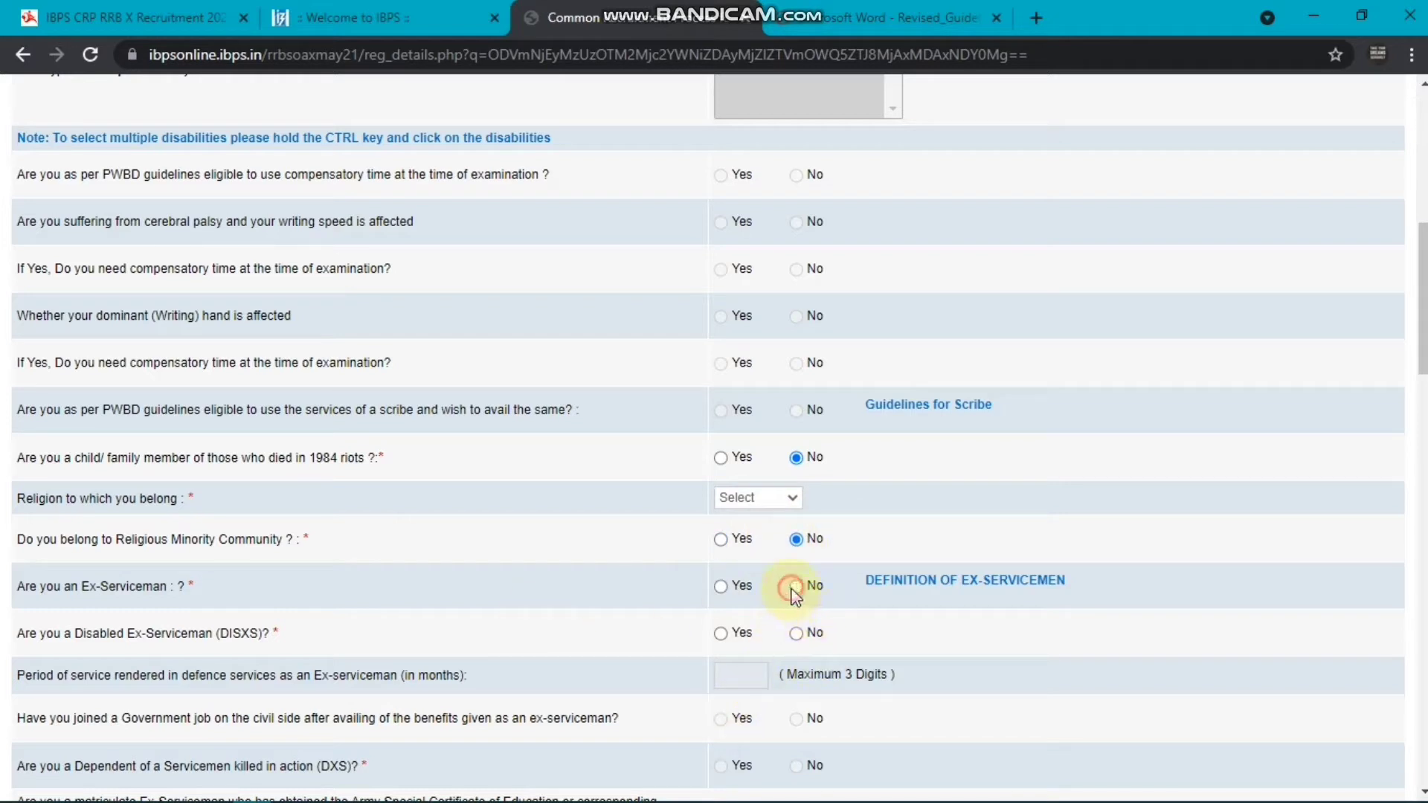
click(795, 634)
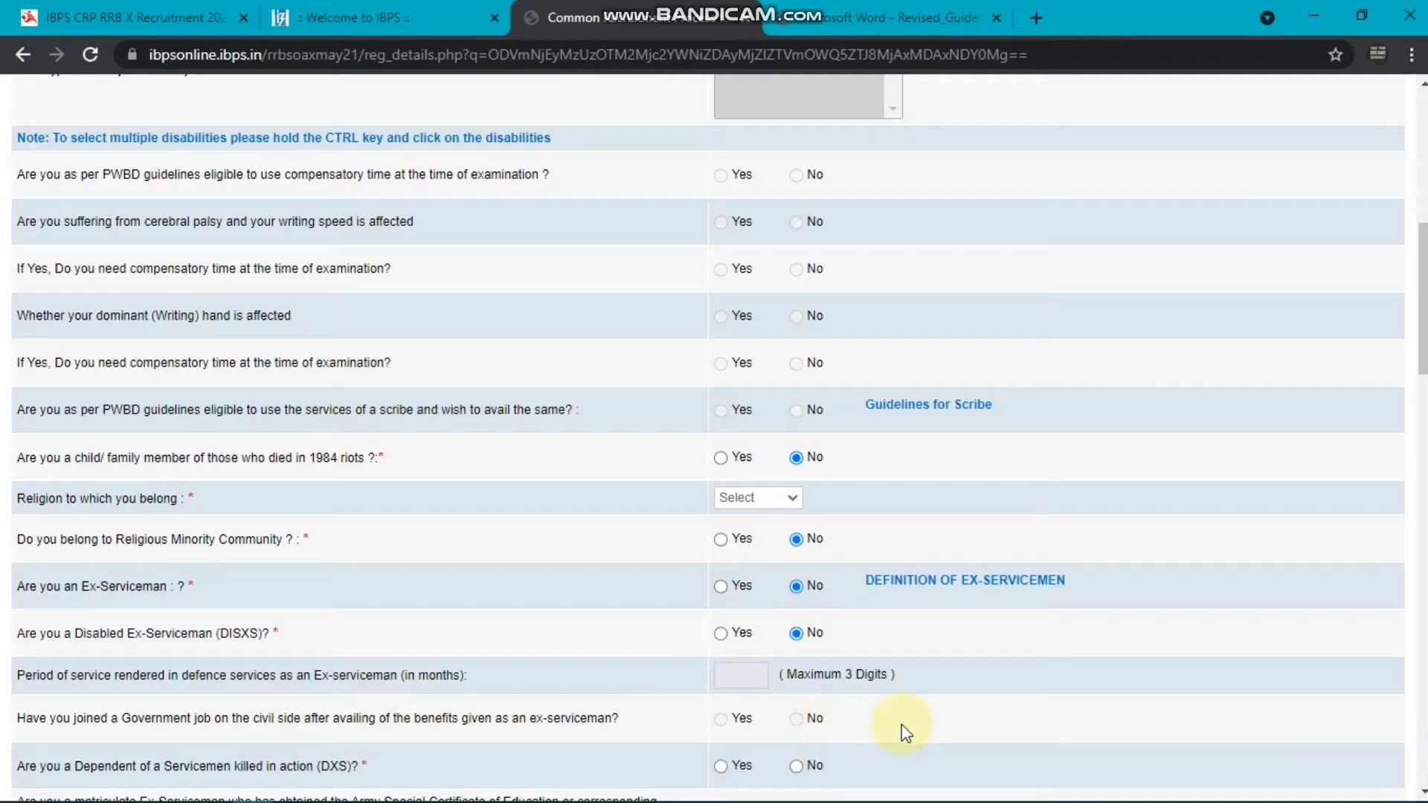
scroll(1422, 793, down, 5)
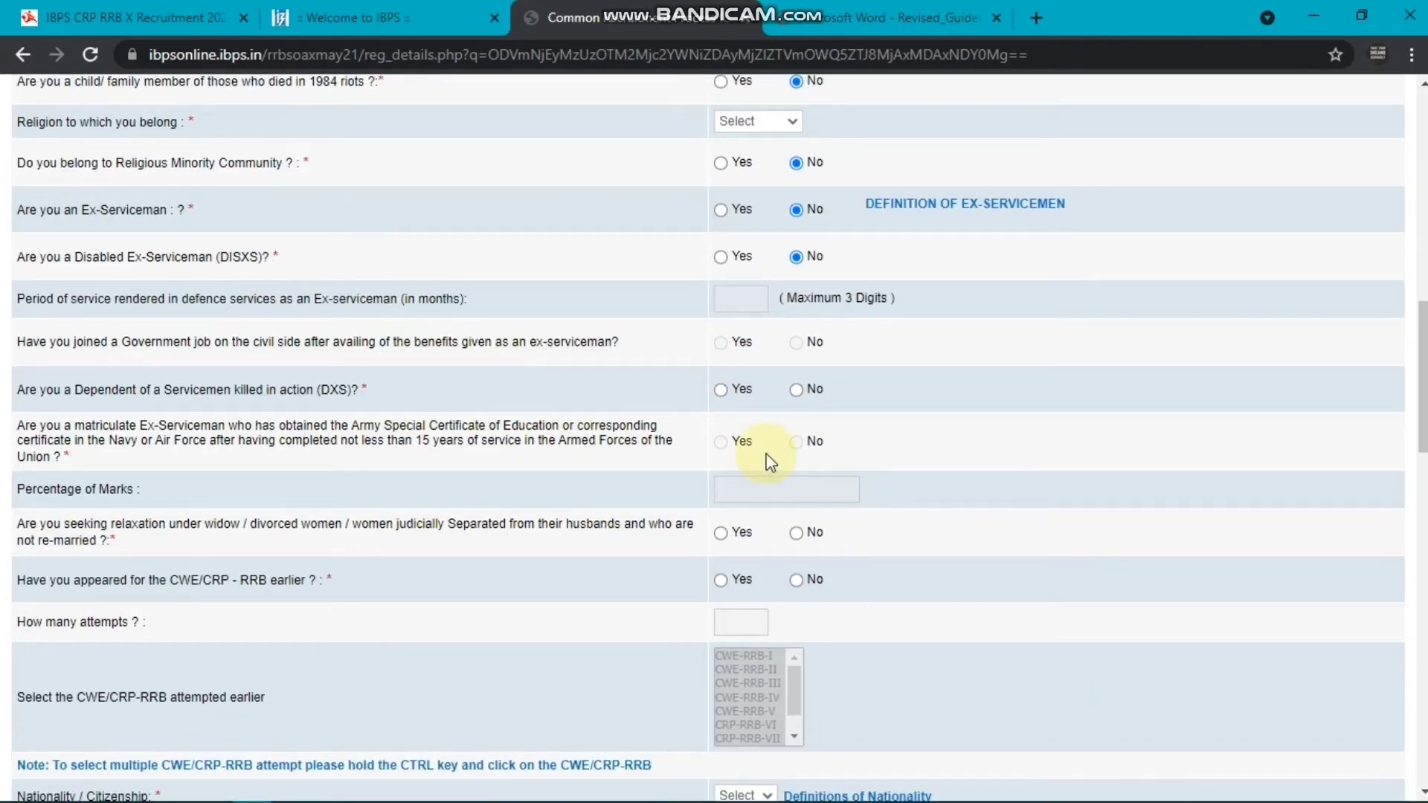
click(795, 394)
click(794, 532)
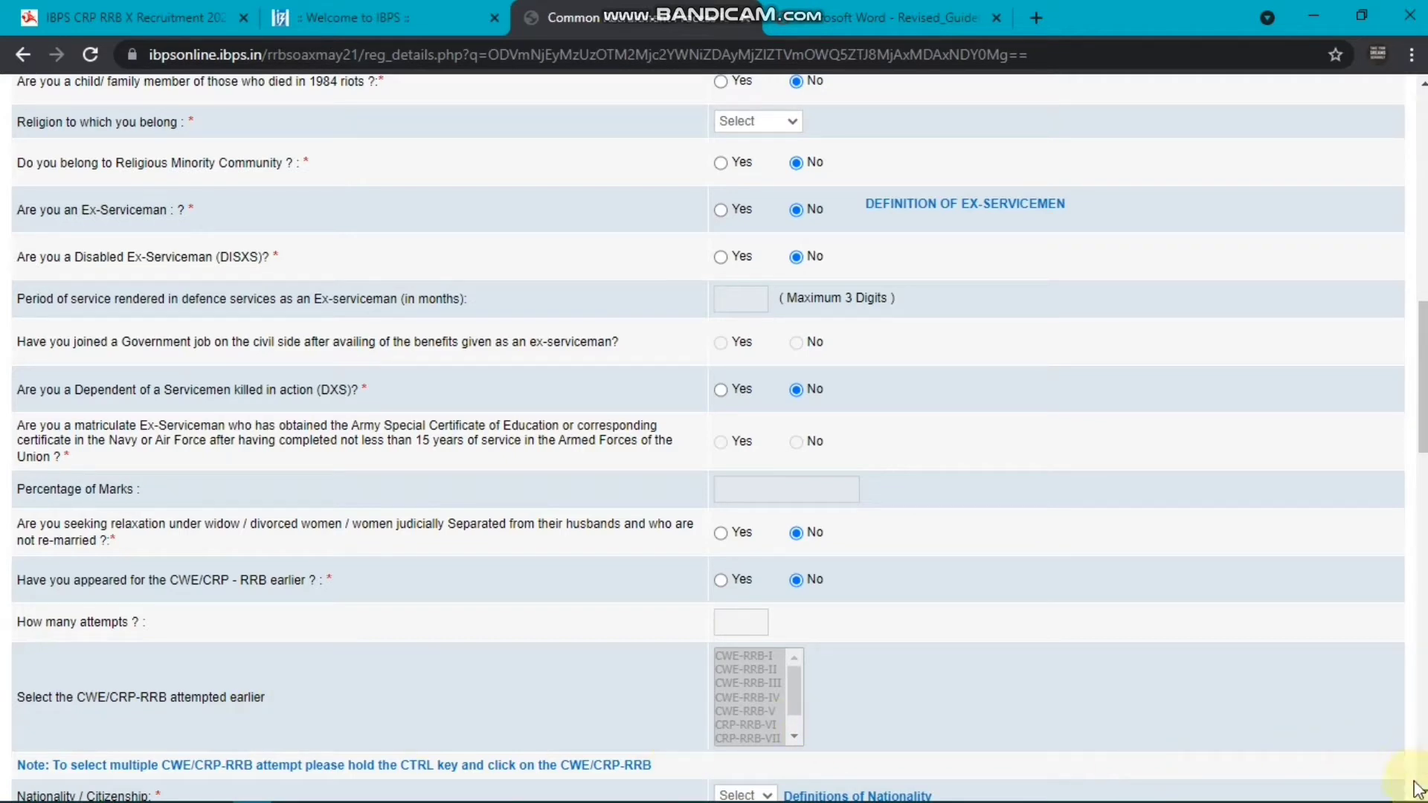
Set the nationality to Indian and the state to apply for to Tamil Nadu
scroll(1422, 792, down, 5)
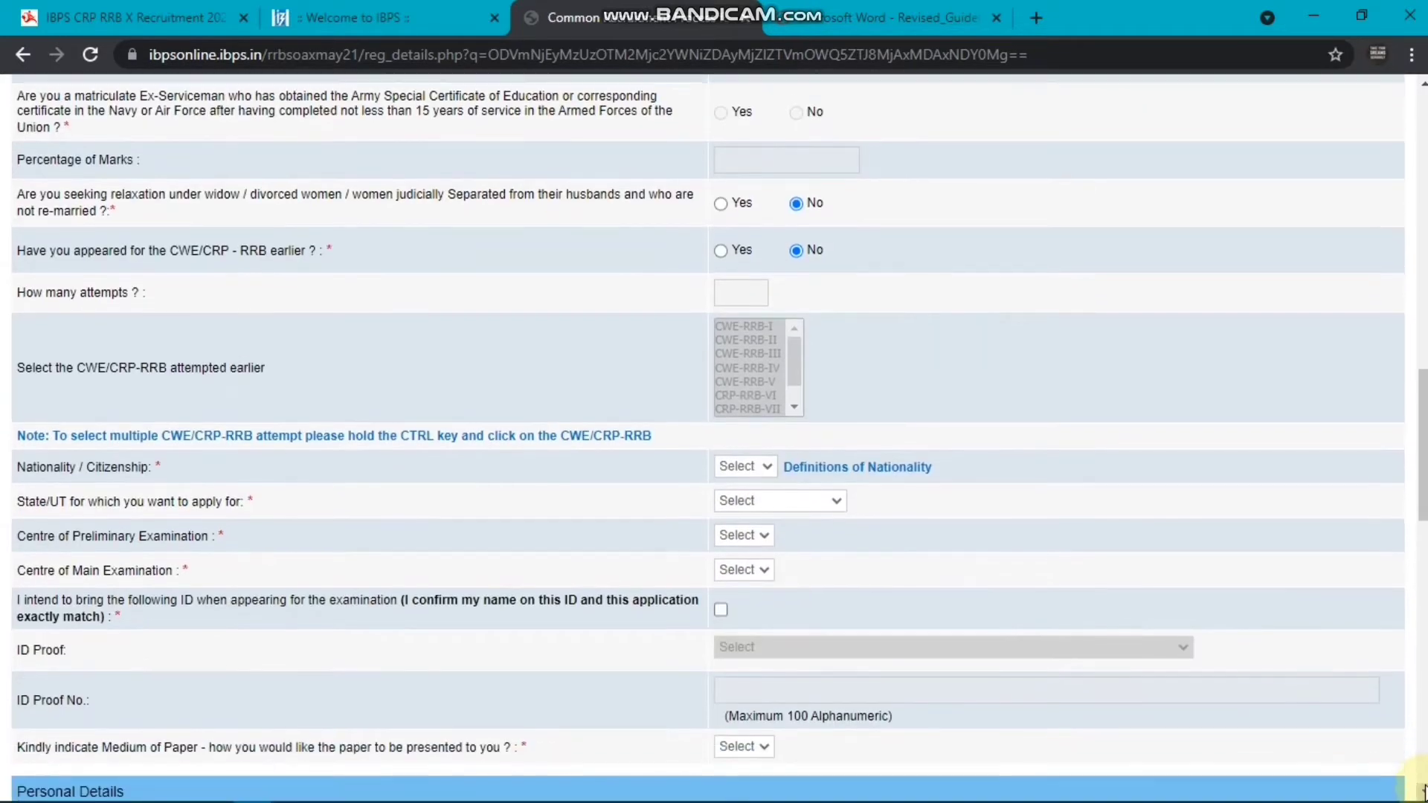
scroll(1422, 792, down, 1)
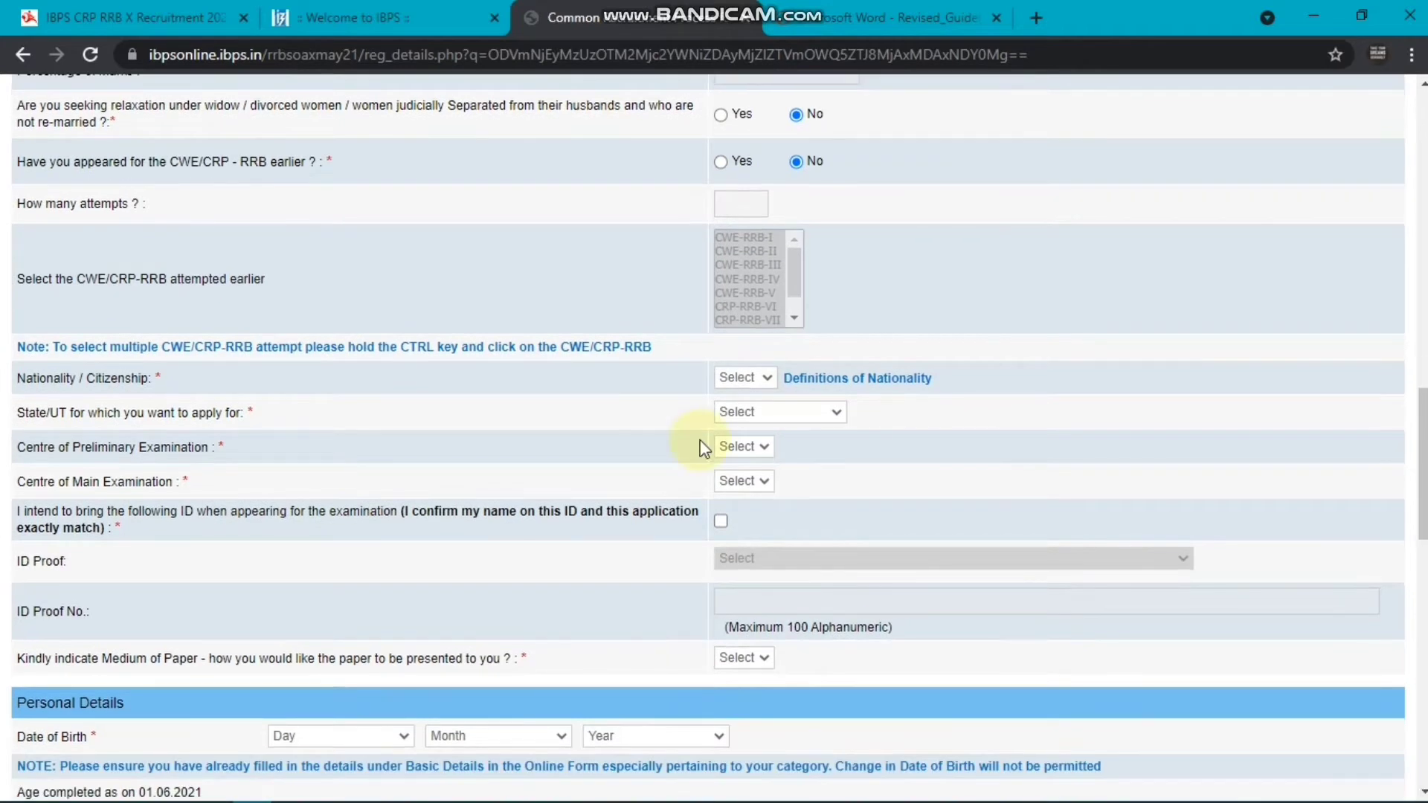
click(740, 378)
click(747, 418)
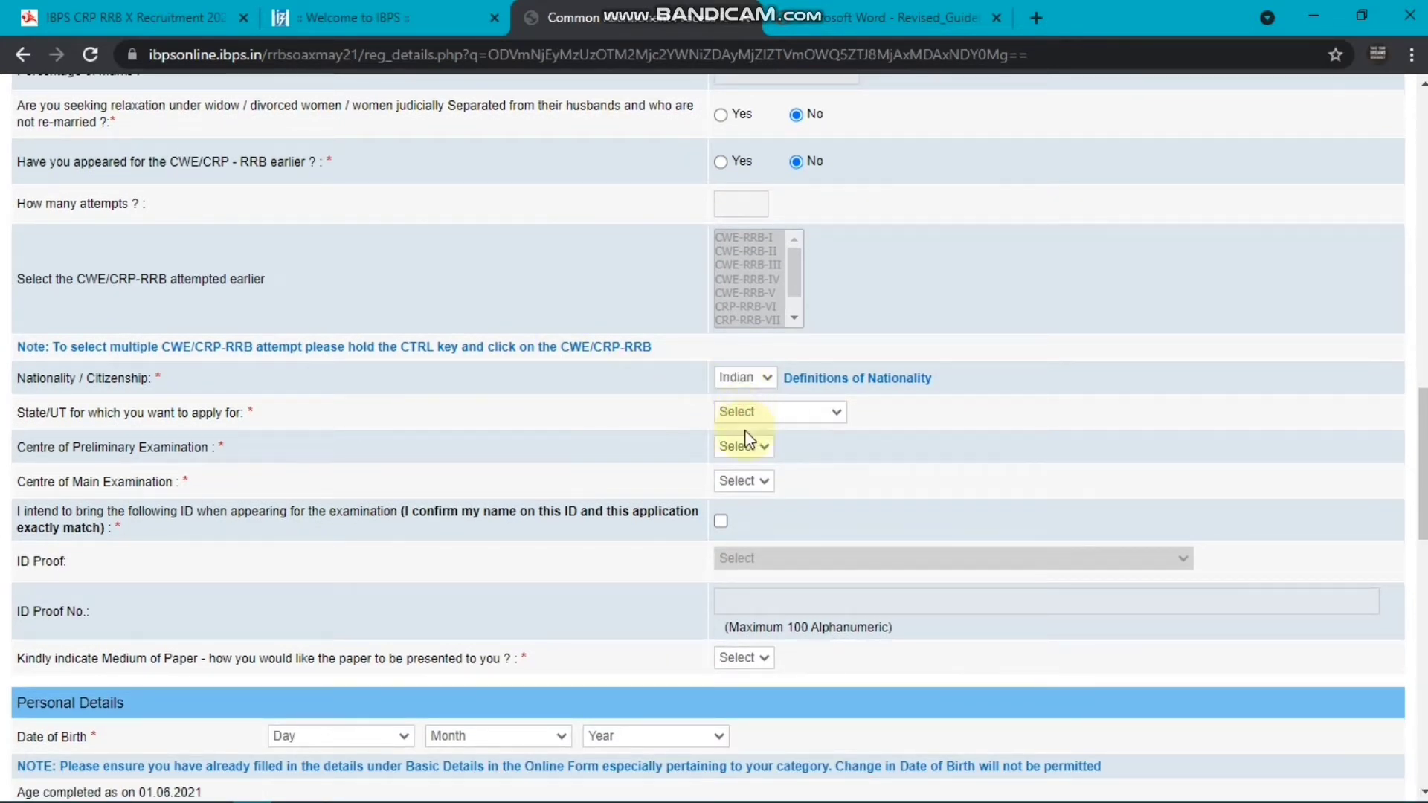
click(746, 410)
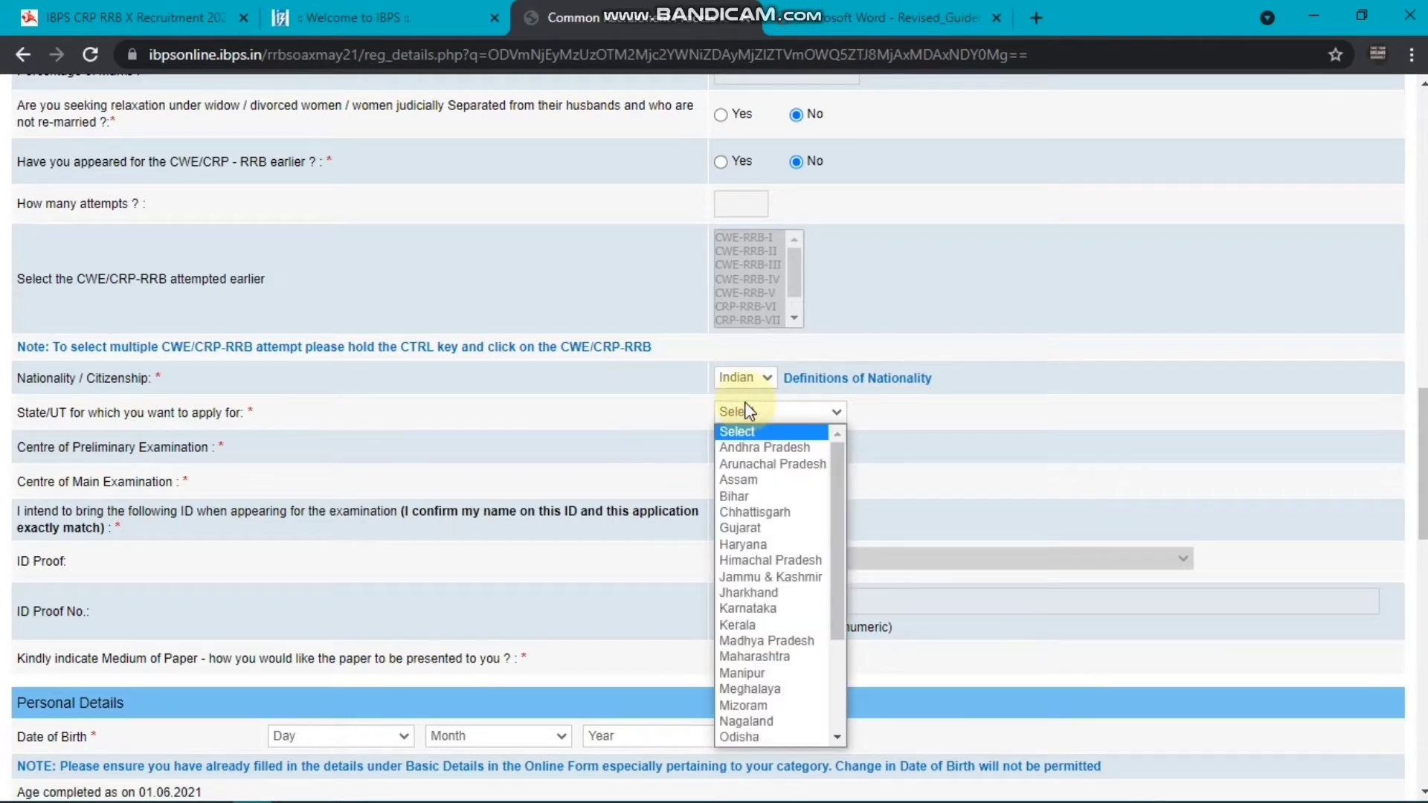
key(t)
key(Return)
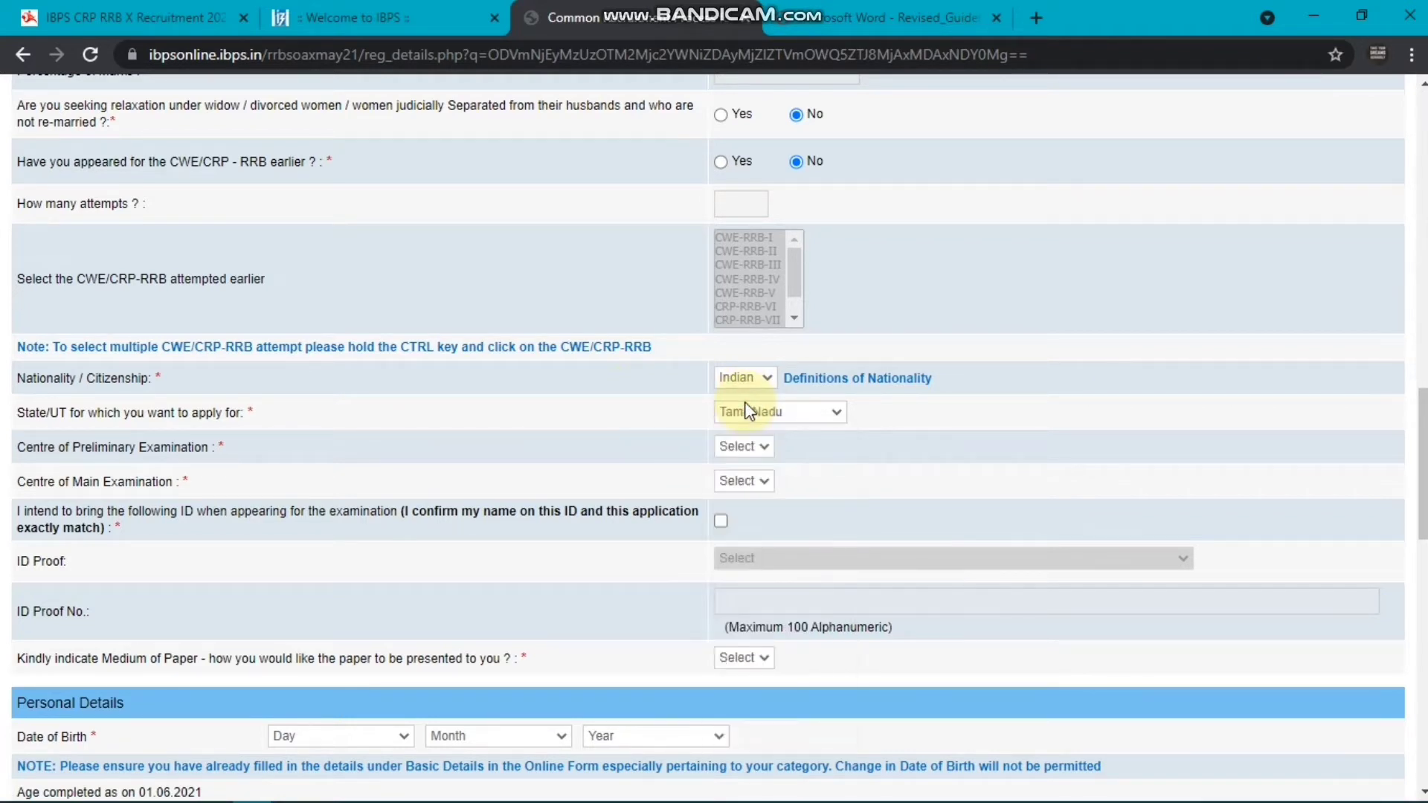
Look through the preliminary examination centres and set the Centre of Preliminary Examination to Nagercoil
click(736, 443)
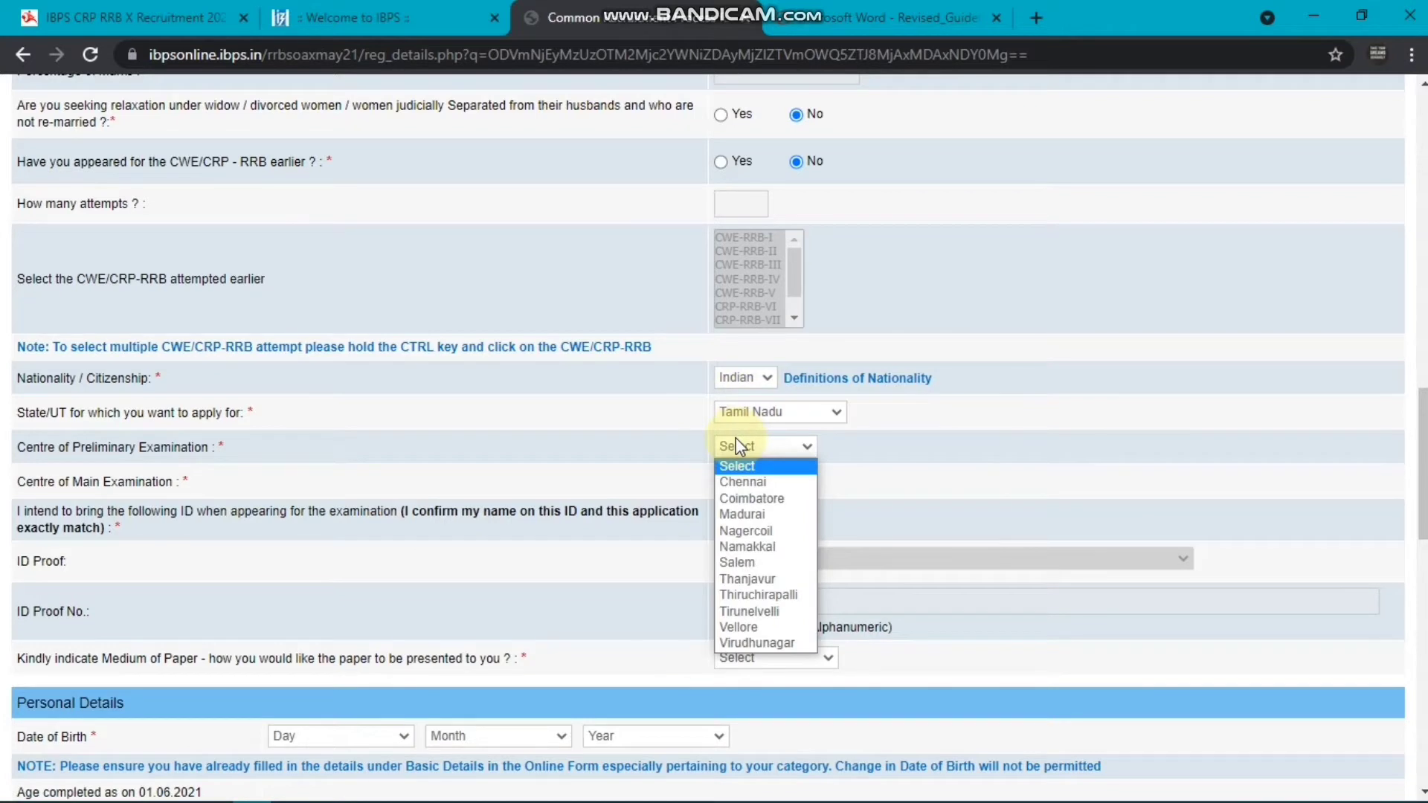
key(Down)
key(Down)
key(Down)
key(Down)
key(Down)
key(Down)
key(Down)
key(Down)
key(Down)
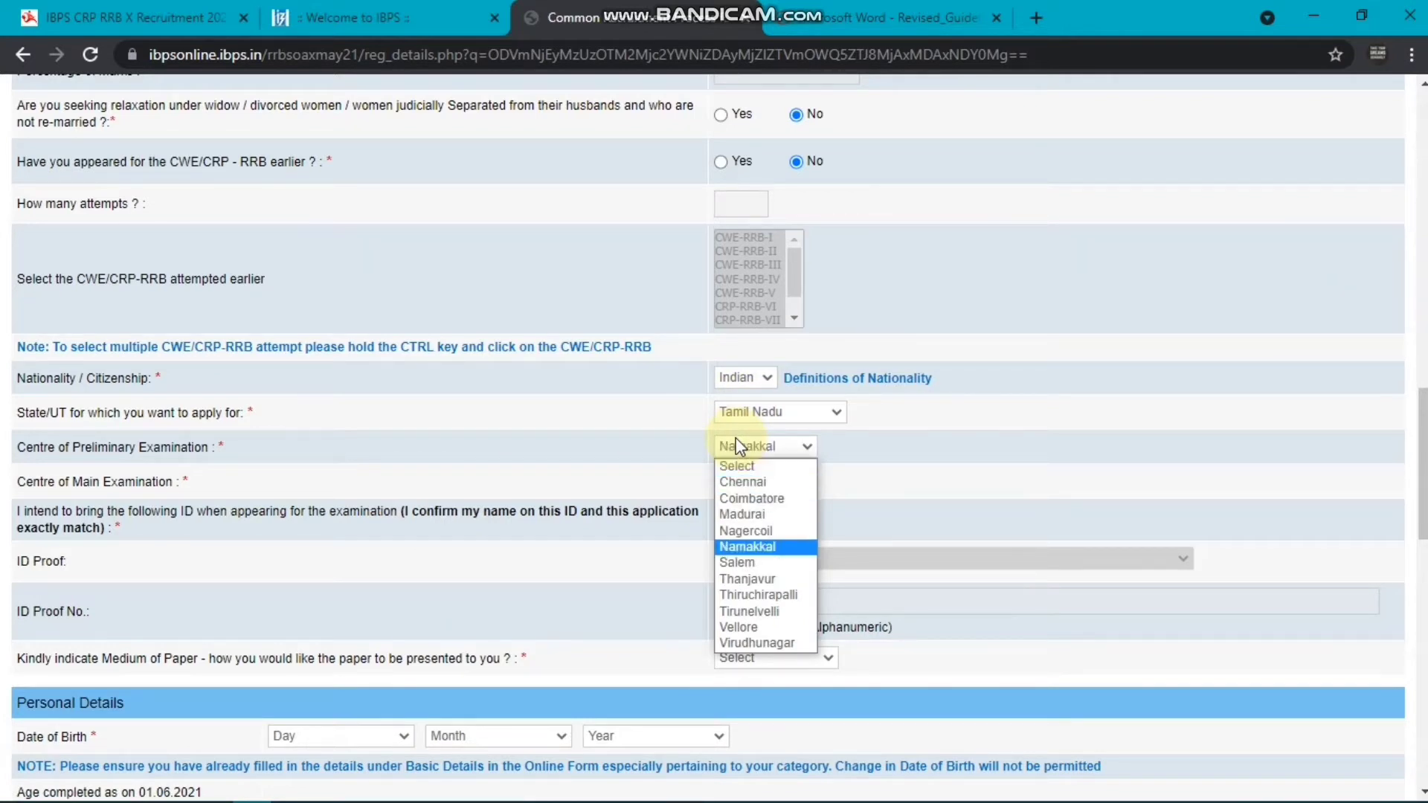
key(Down)
key(Down)
key(Up)
key(Up)
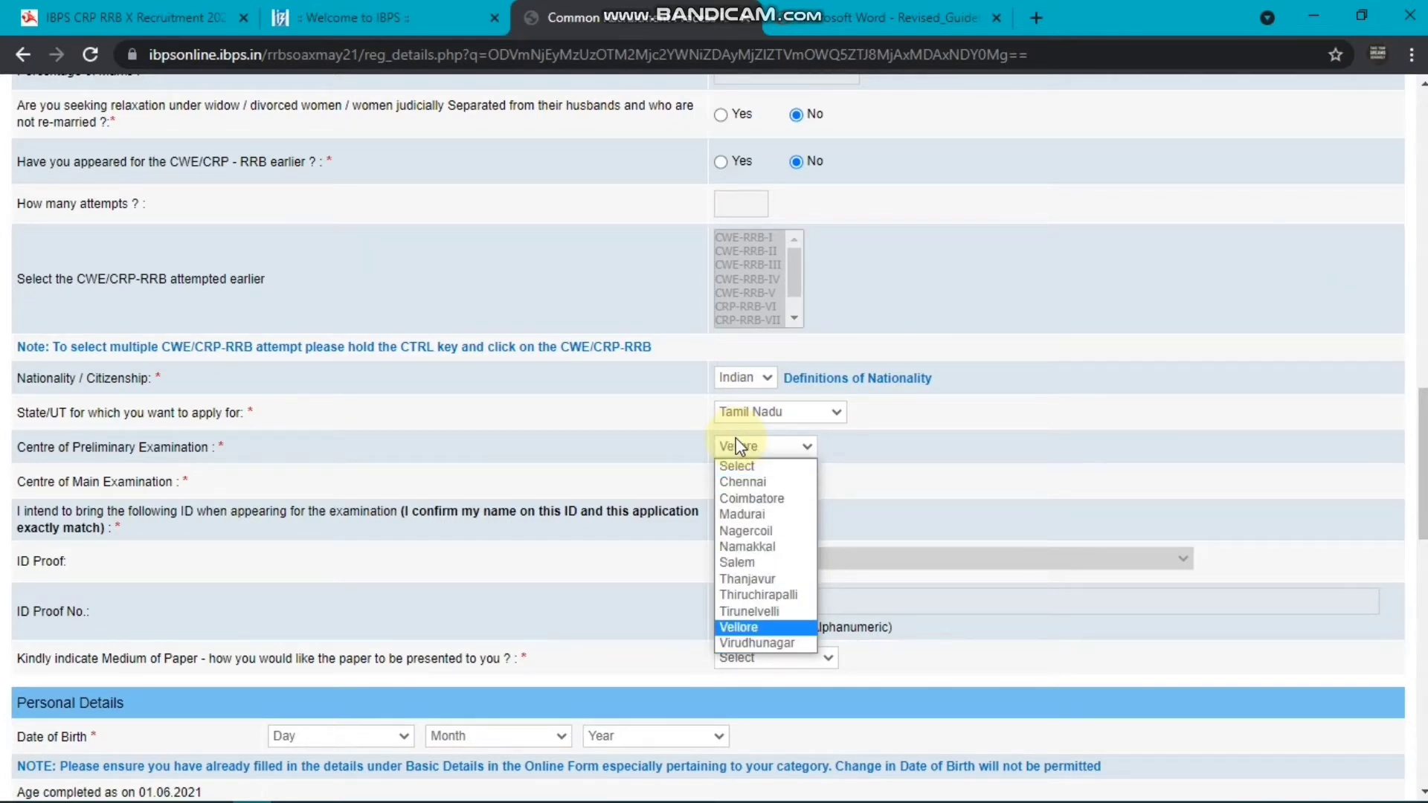
key(Up)
key(Up)
key(Up)
key(Up)
key(Up)
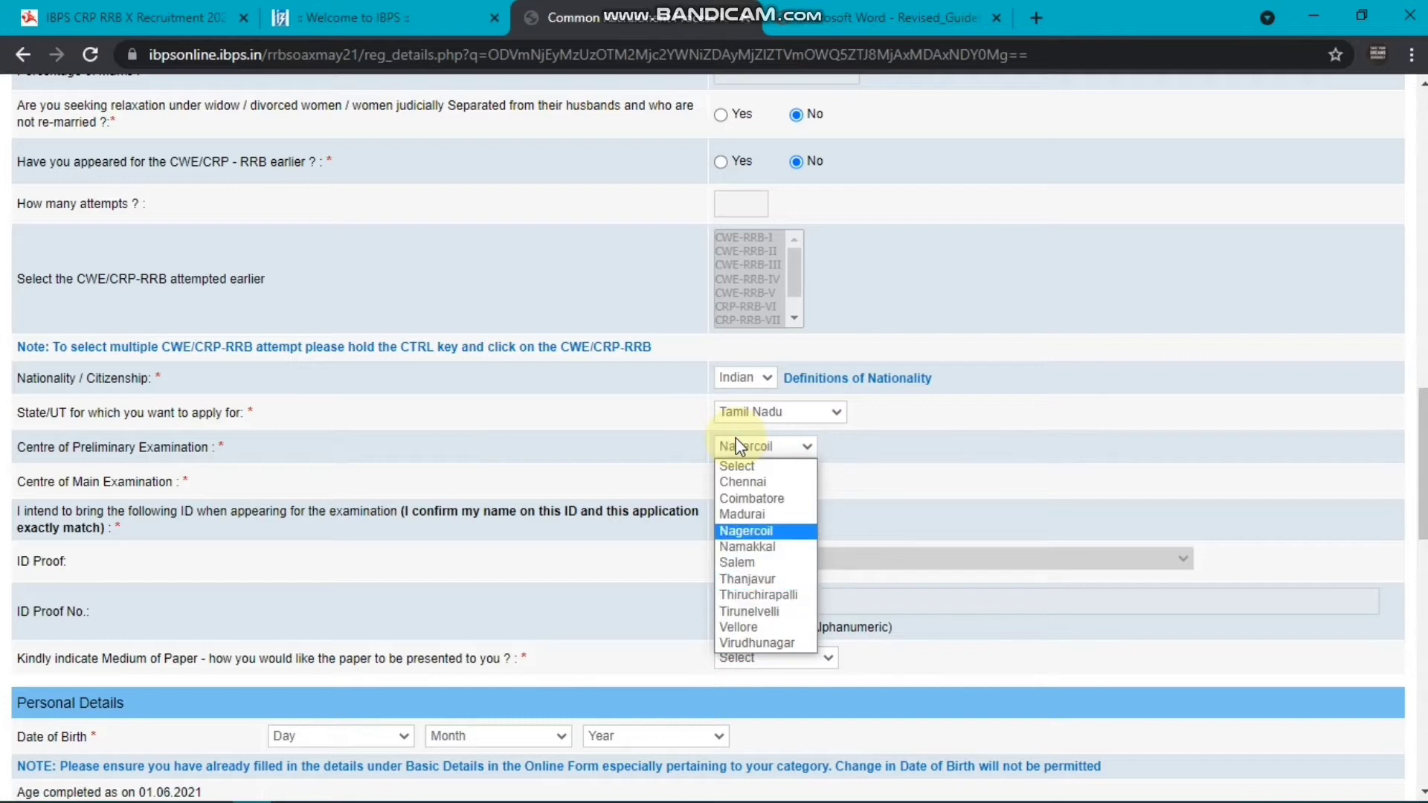
key(Return)
Set both the Centre of Preliminary Examination and the Centre of Main Examination to Madurai
click(751, 446)
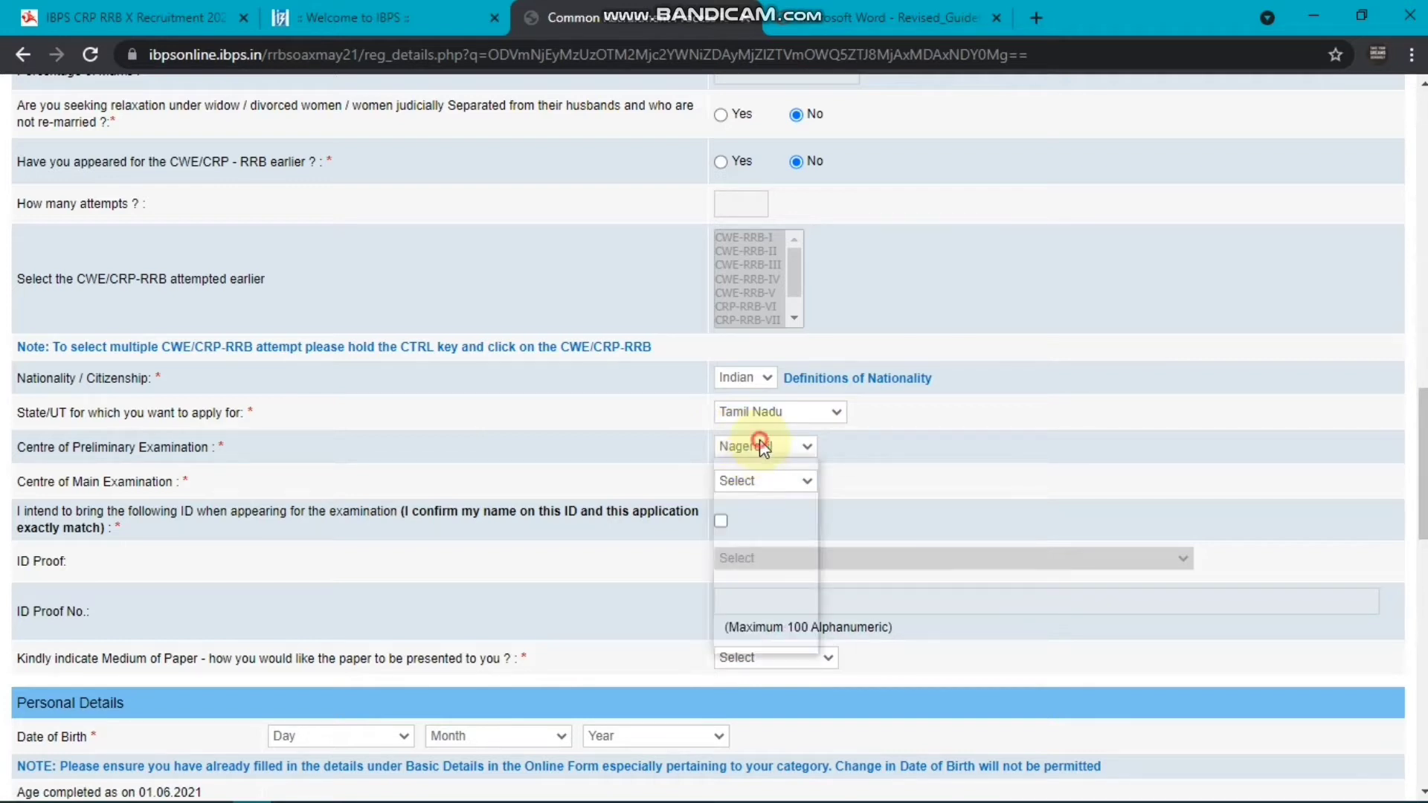
click(751, 516)
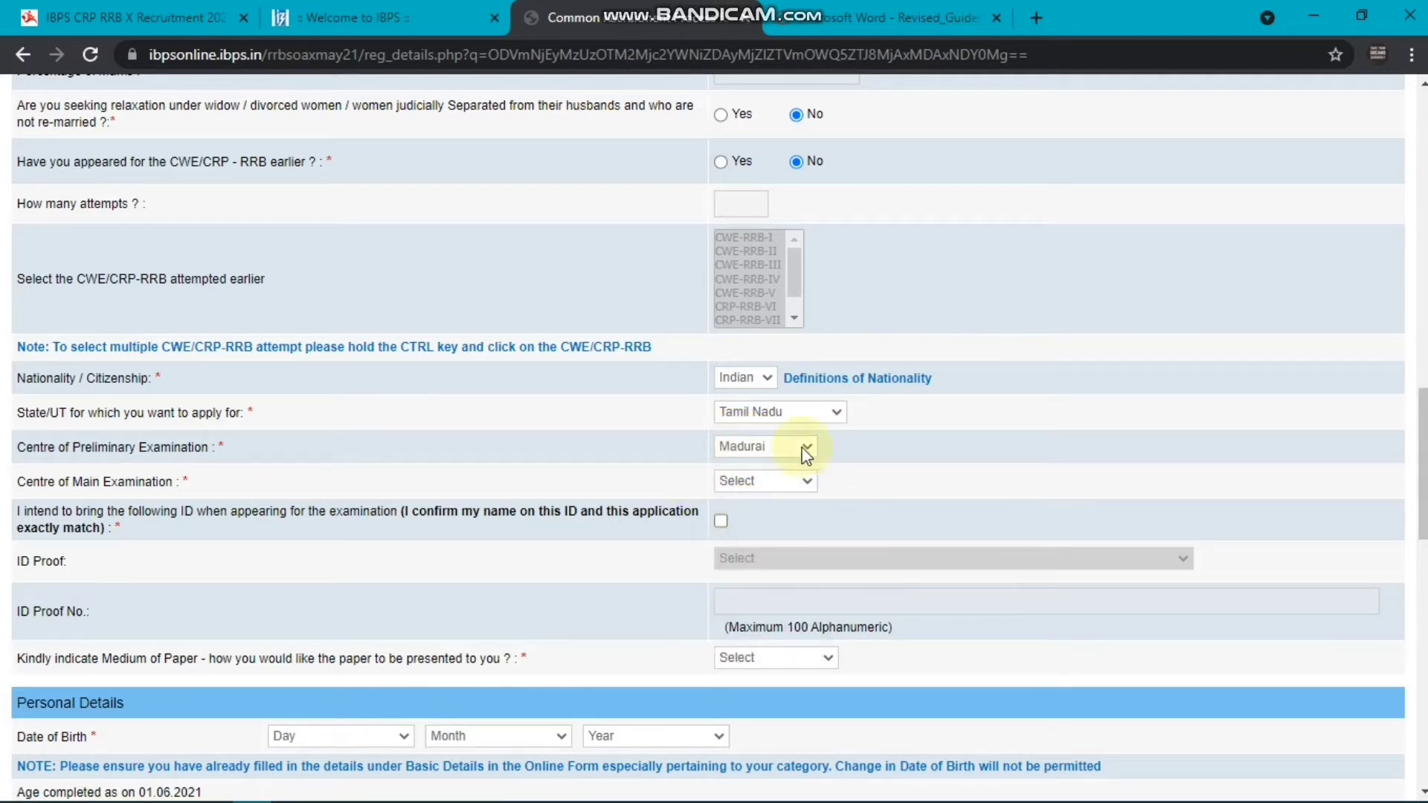
click(786, 482)
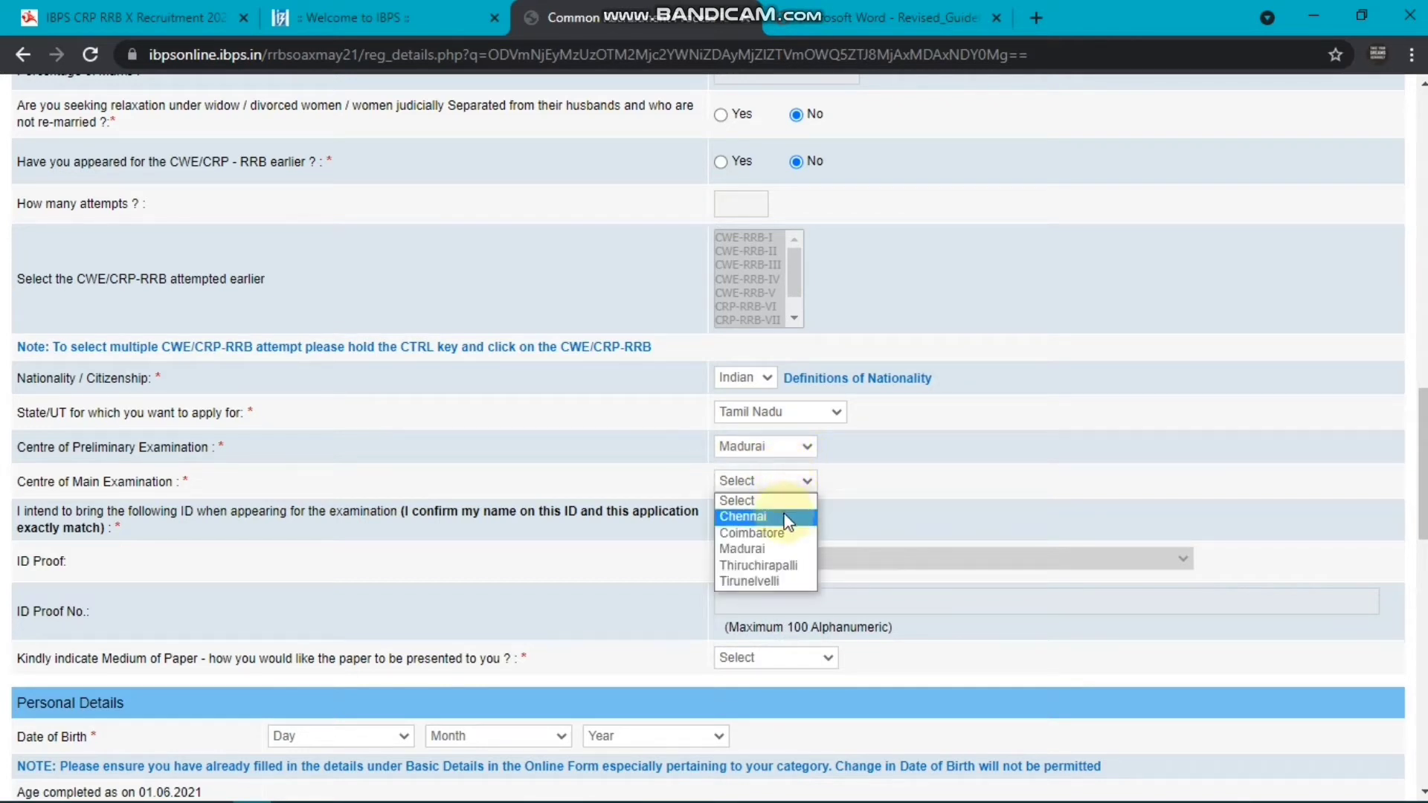
click(781, 547)
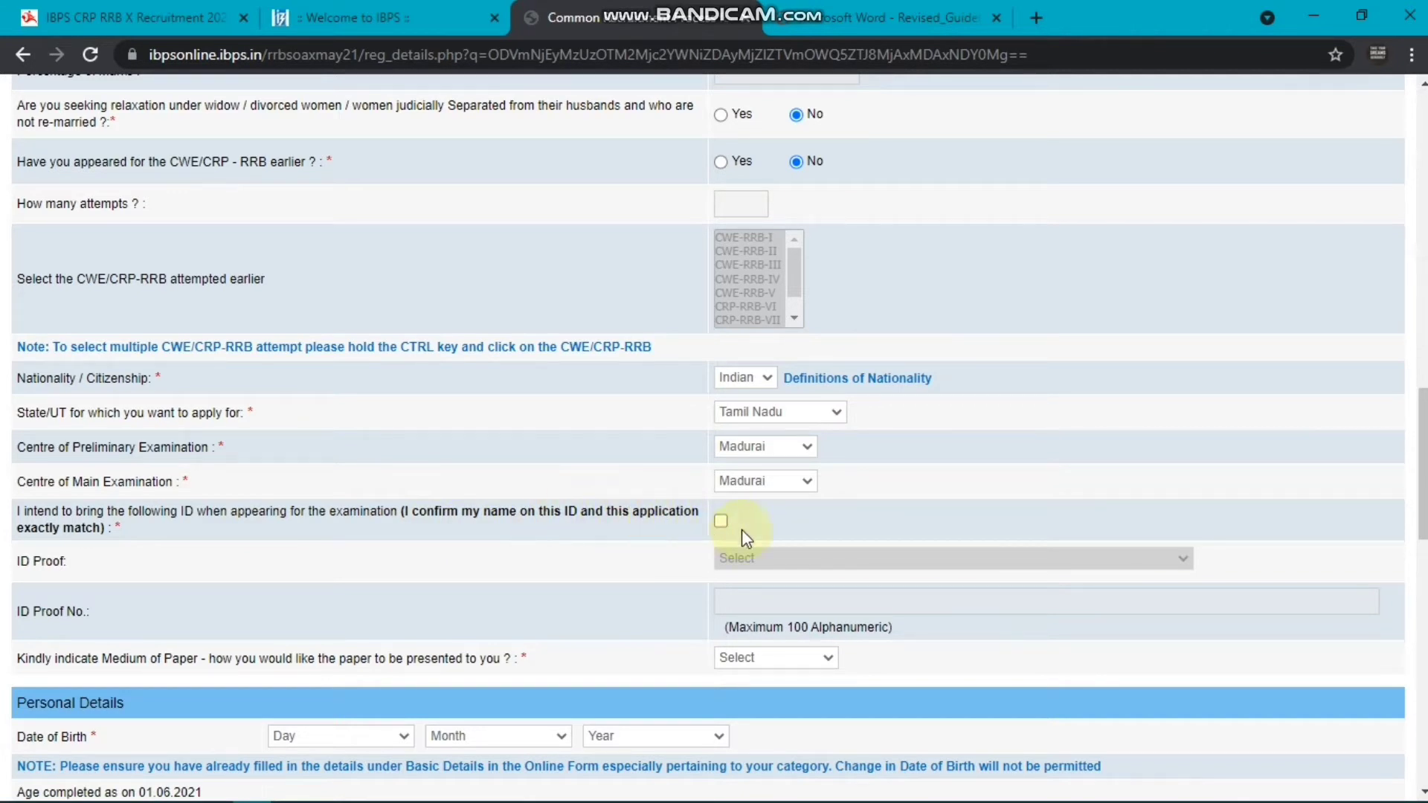
Confirm the intention to bring a matching ID to the examination and choose Aadhar Card as the ID proof
click(721, 522)
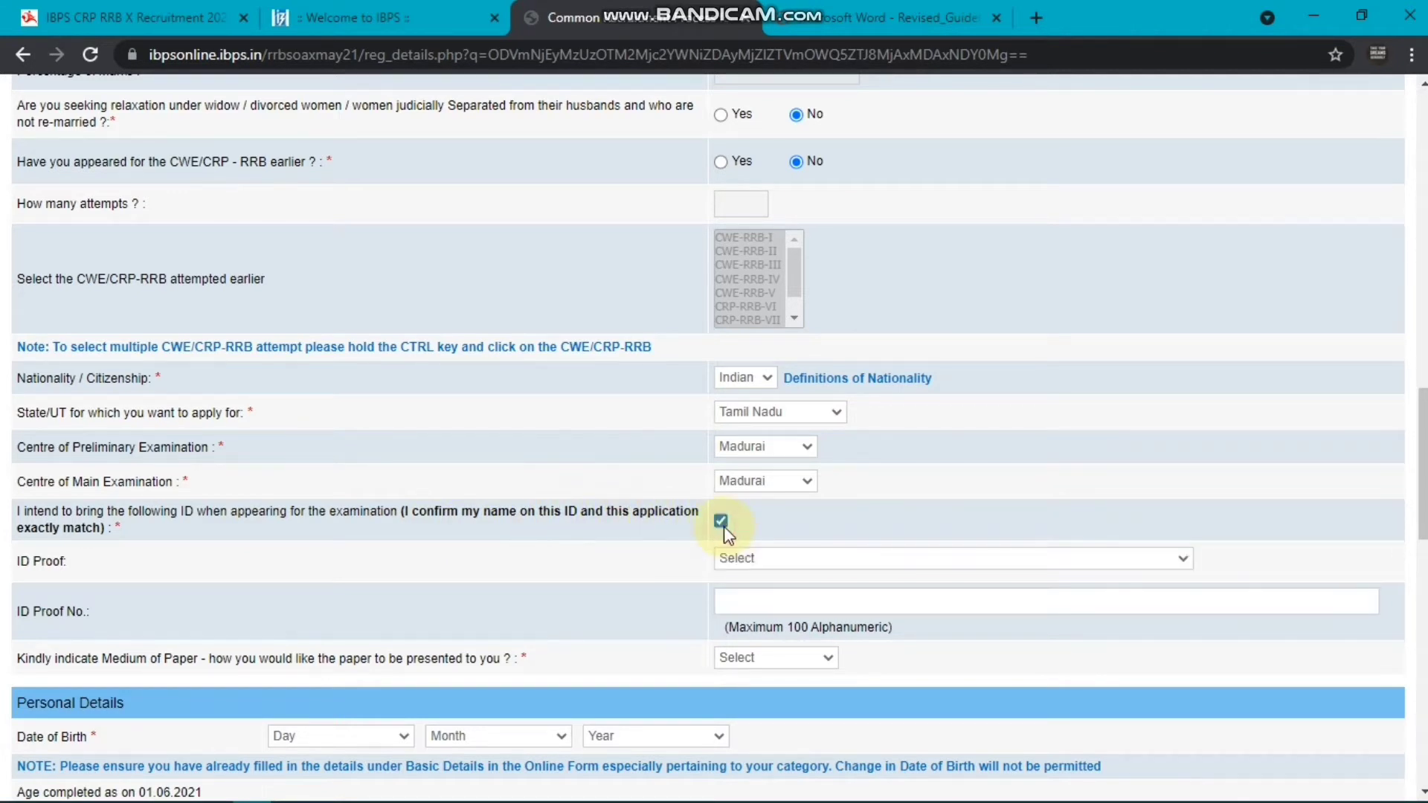
click(744, 561)
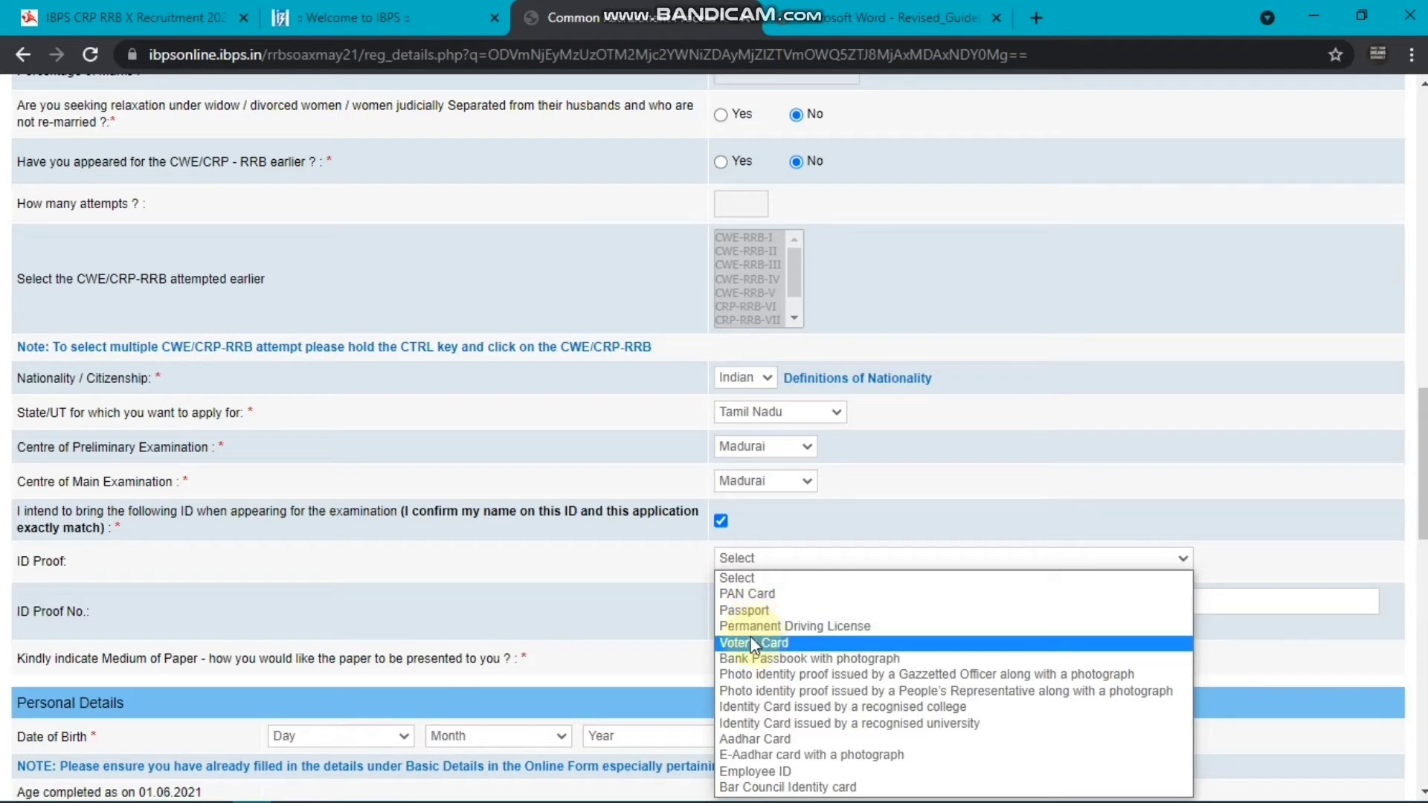
click(756, 740)
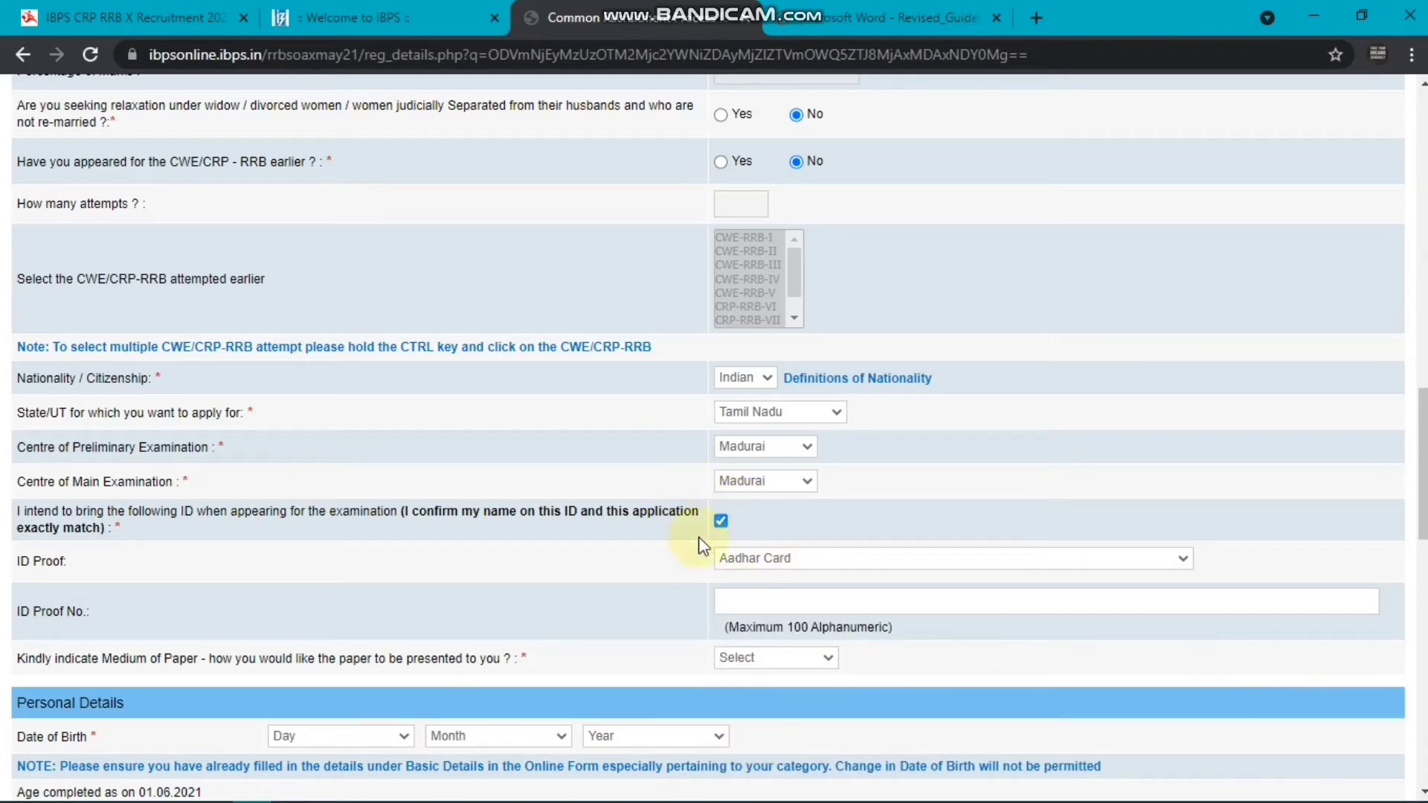
Examine the medium of paper options and the personal details, address, GST invoicing and application fee fields
click(773, 661)
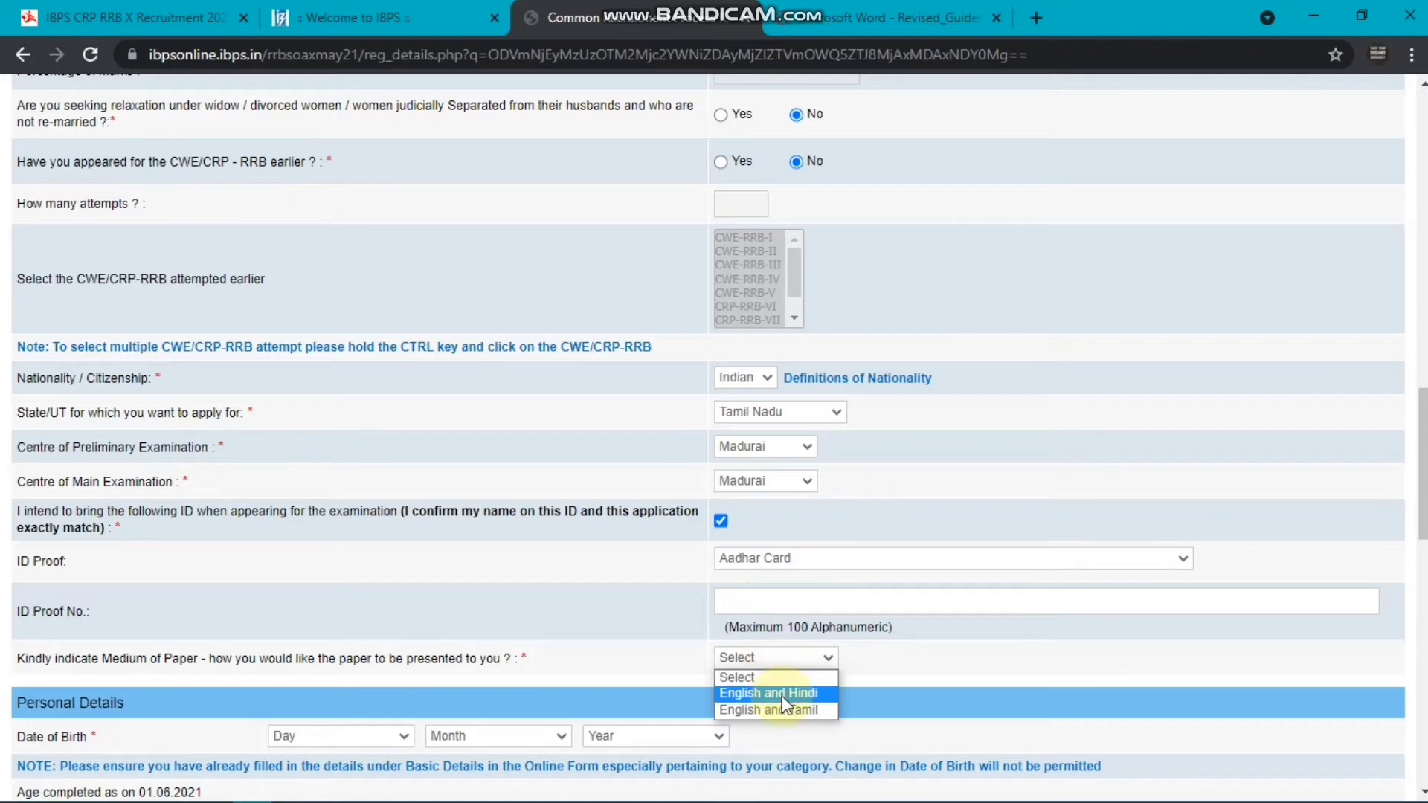
click(775, 657)
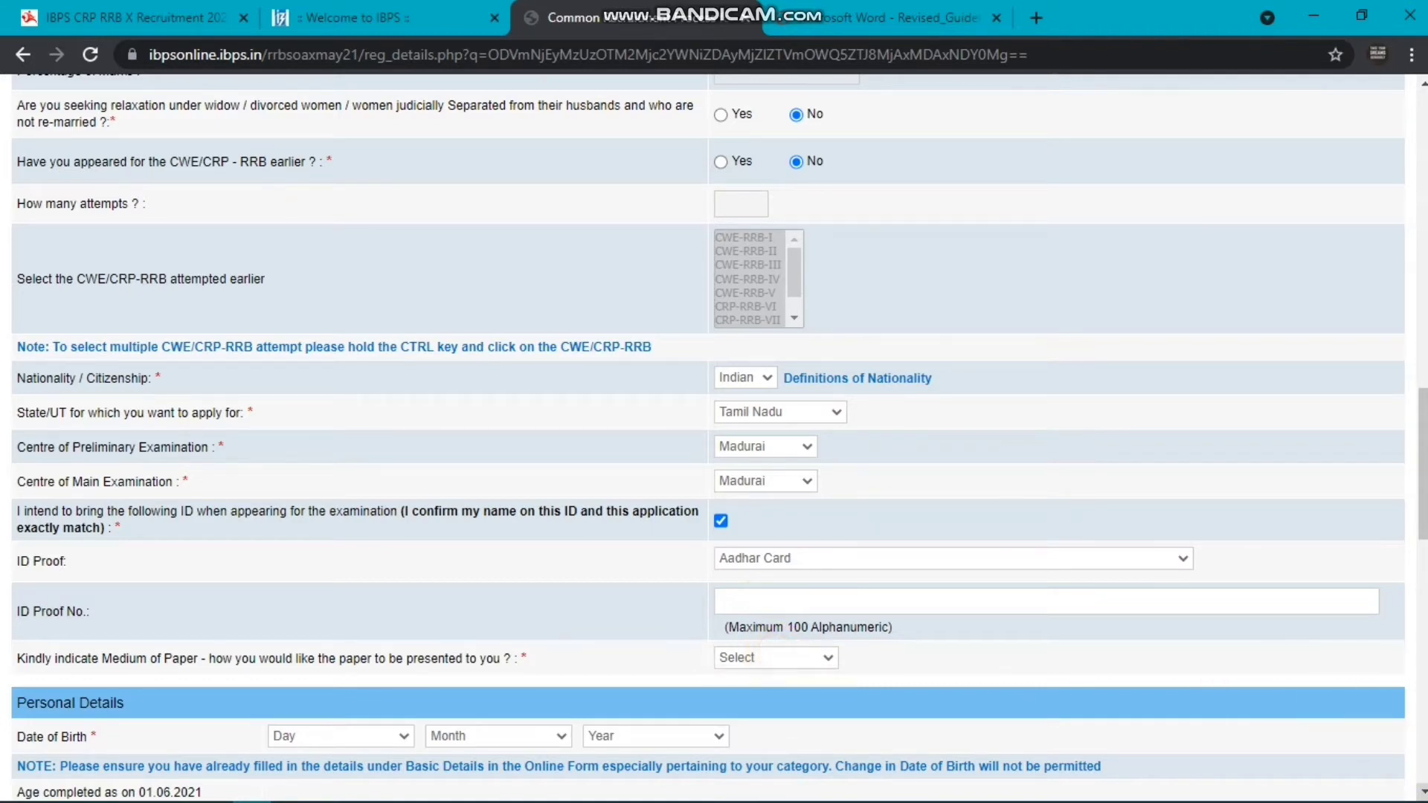
click(1421, 793)
scroll(1421, 793, down, 5)
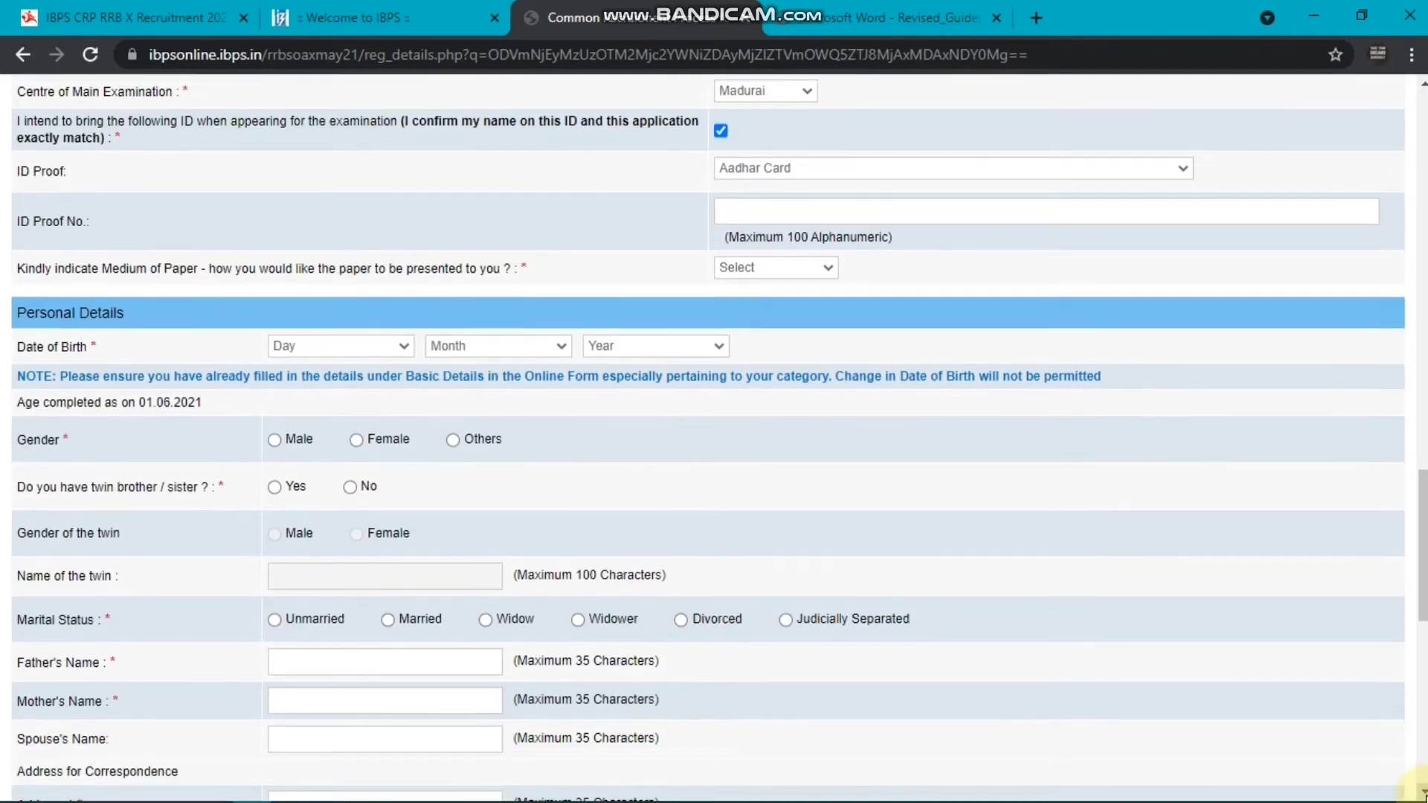
scroll(1422, 793, down, 1)
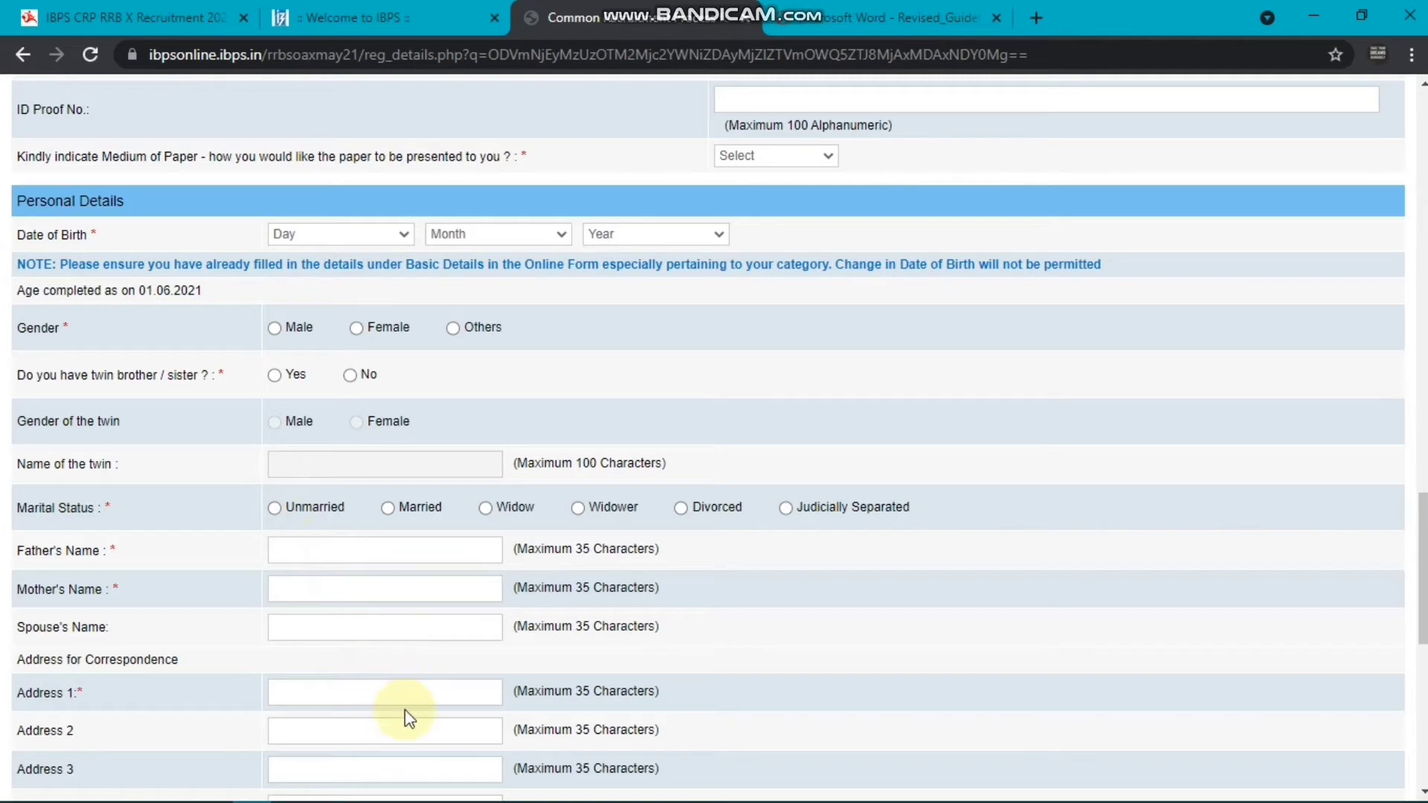
mouse_move(766, 799)
scroll(617, 587, down, 3)
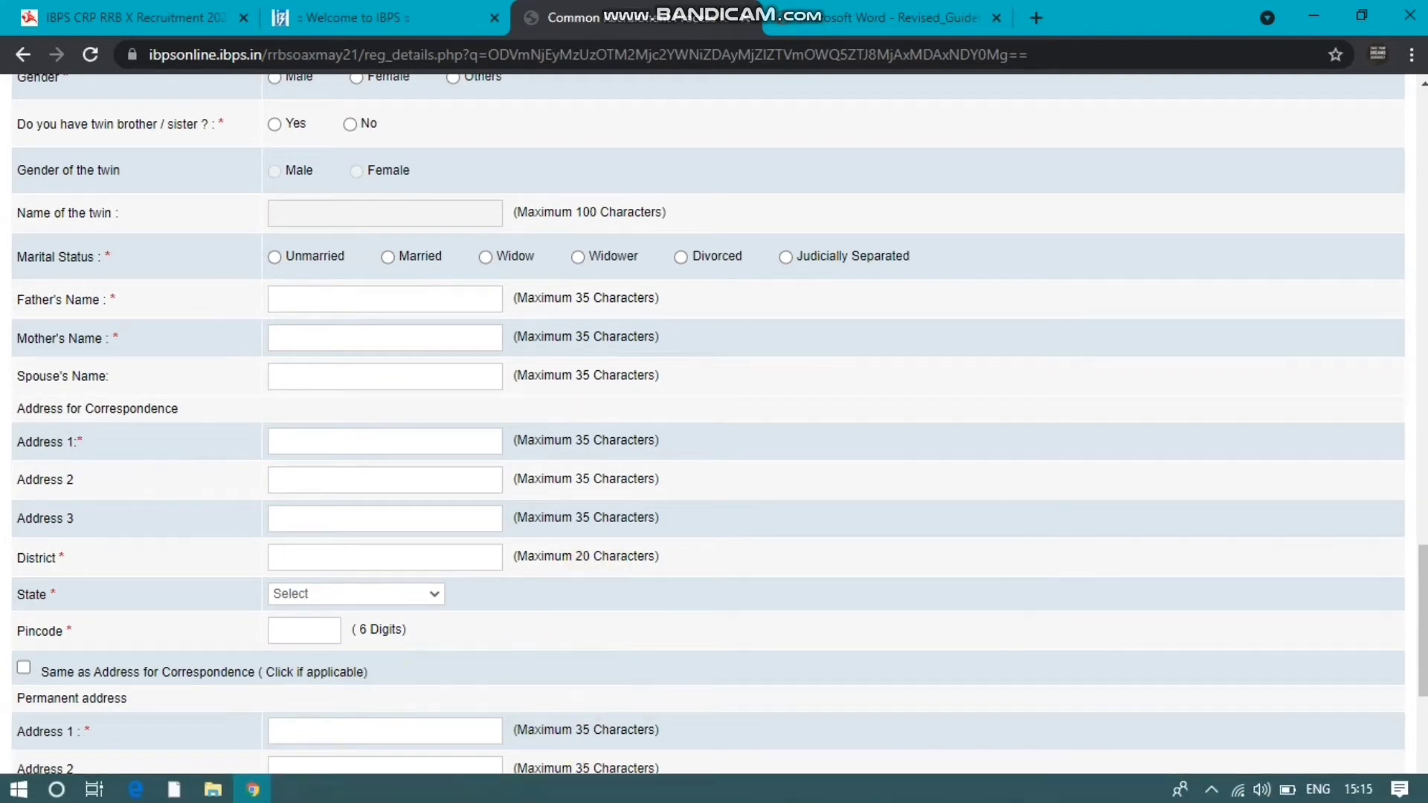
scroll(714, 435, down, 5)
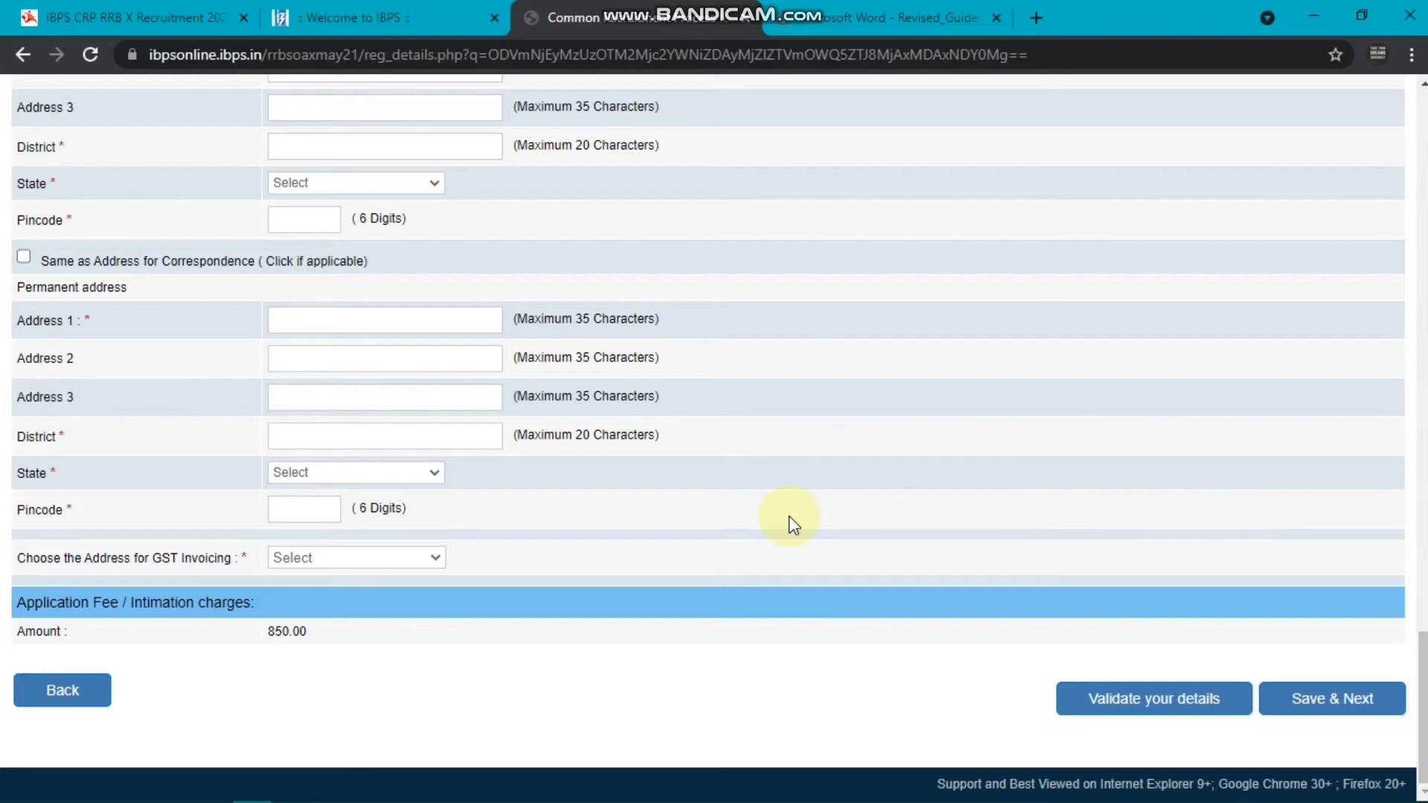
Save the basic details, proceed to the qualification section and set the Graduation / Equivalent stream to Science
mouse_move(904, 9)
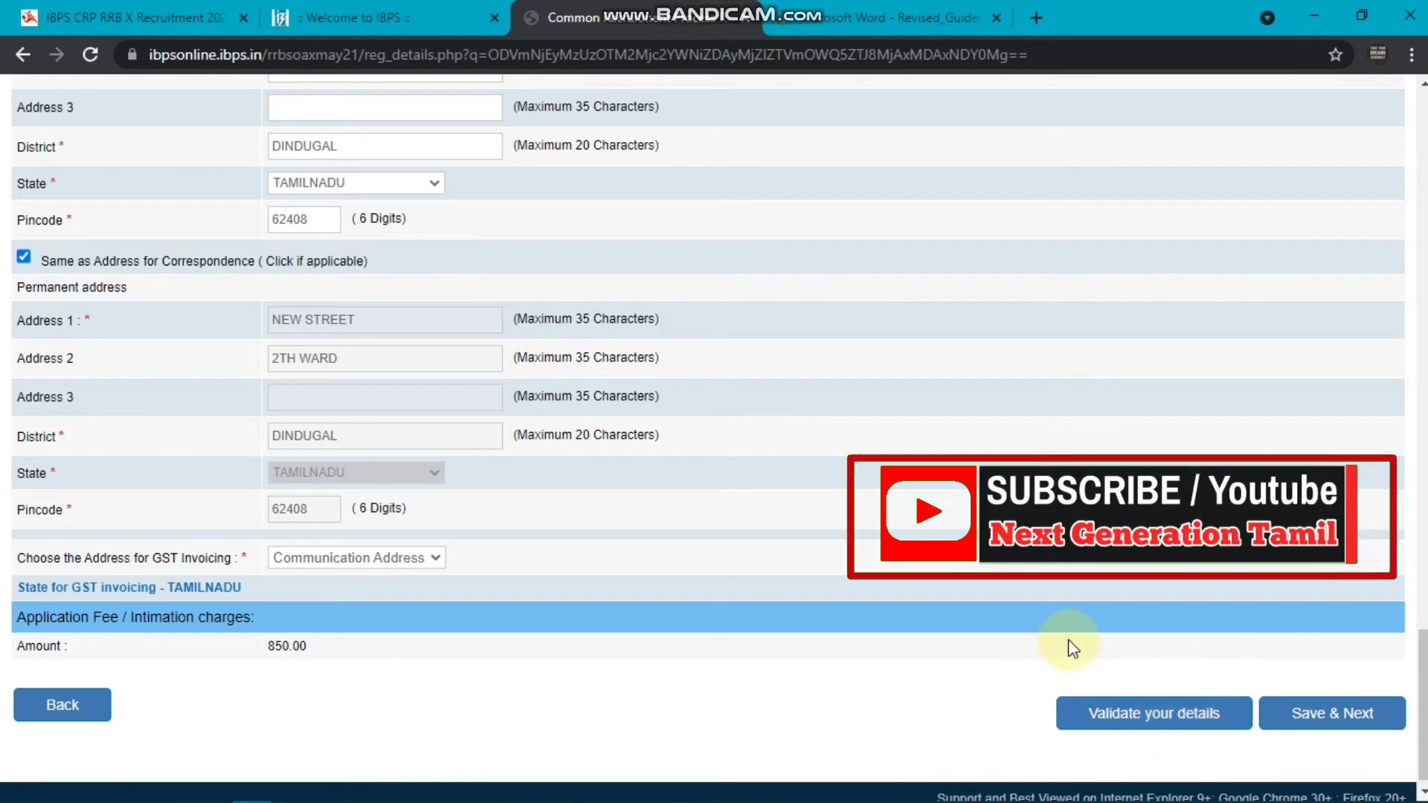
click(1328, 728)
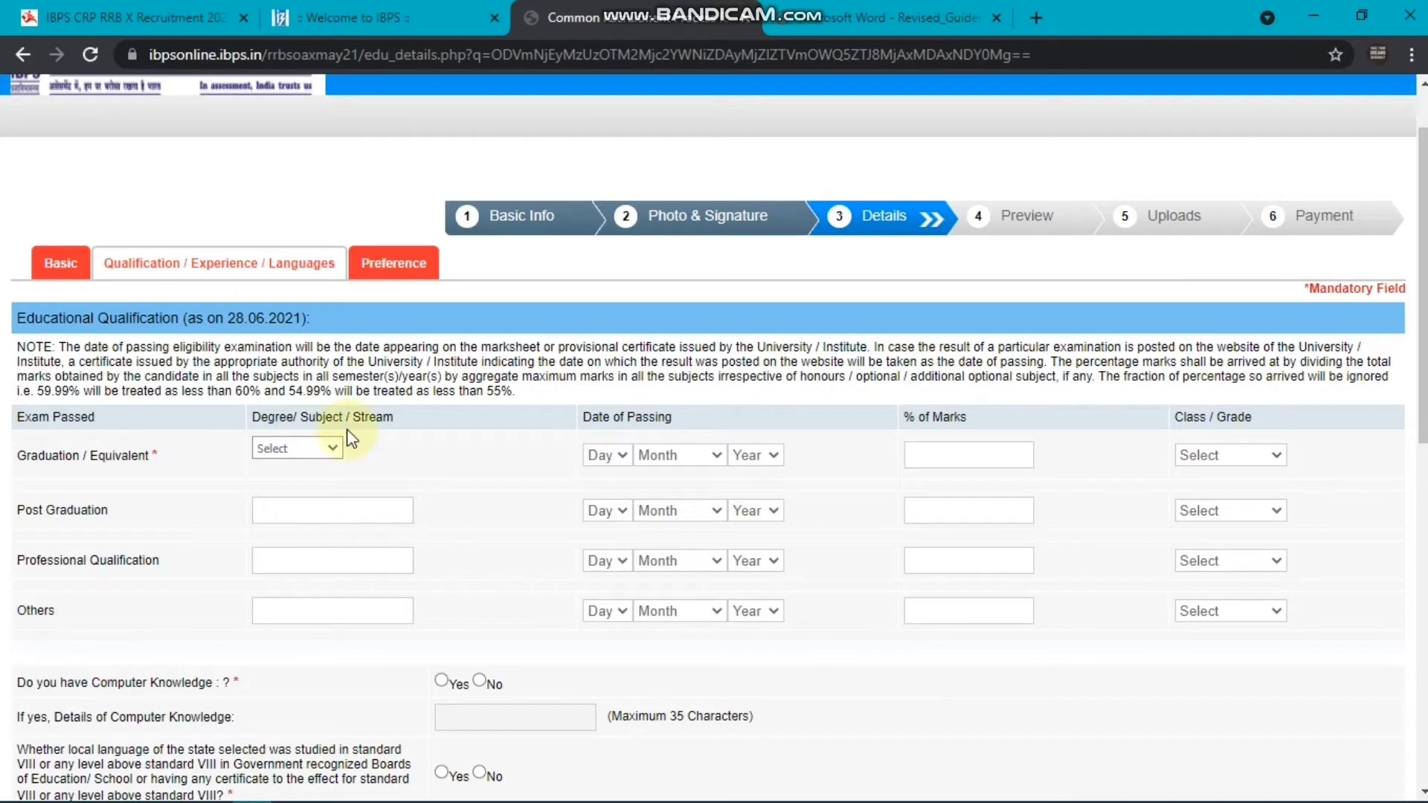
click(269, 450)
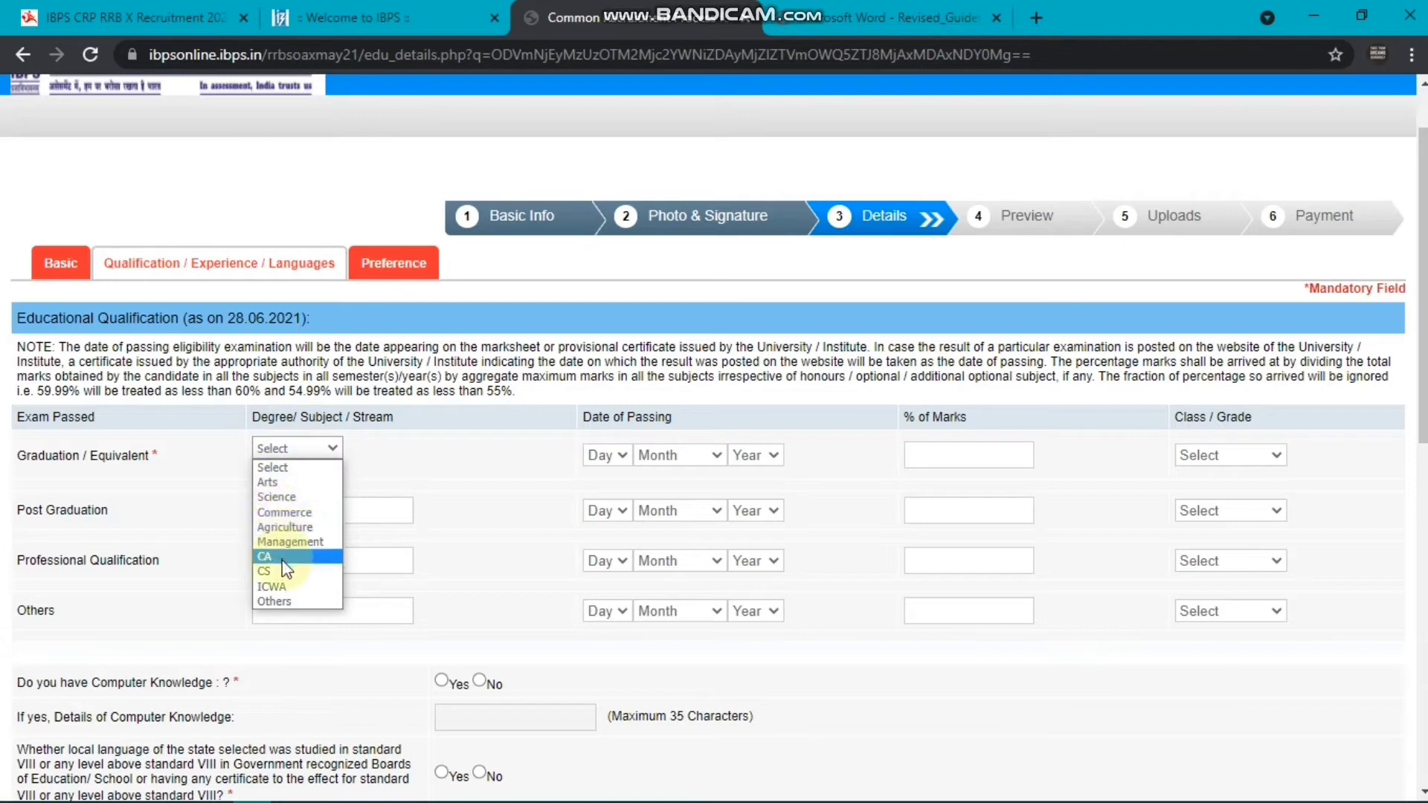
click(290, 499)
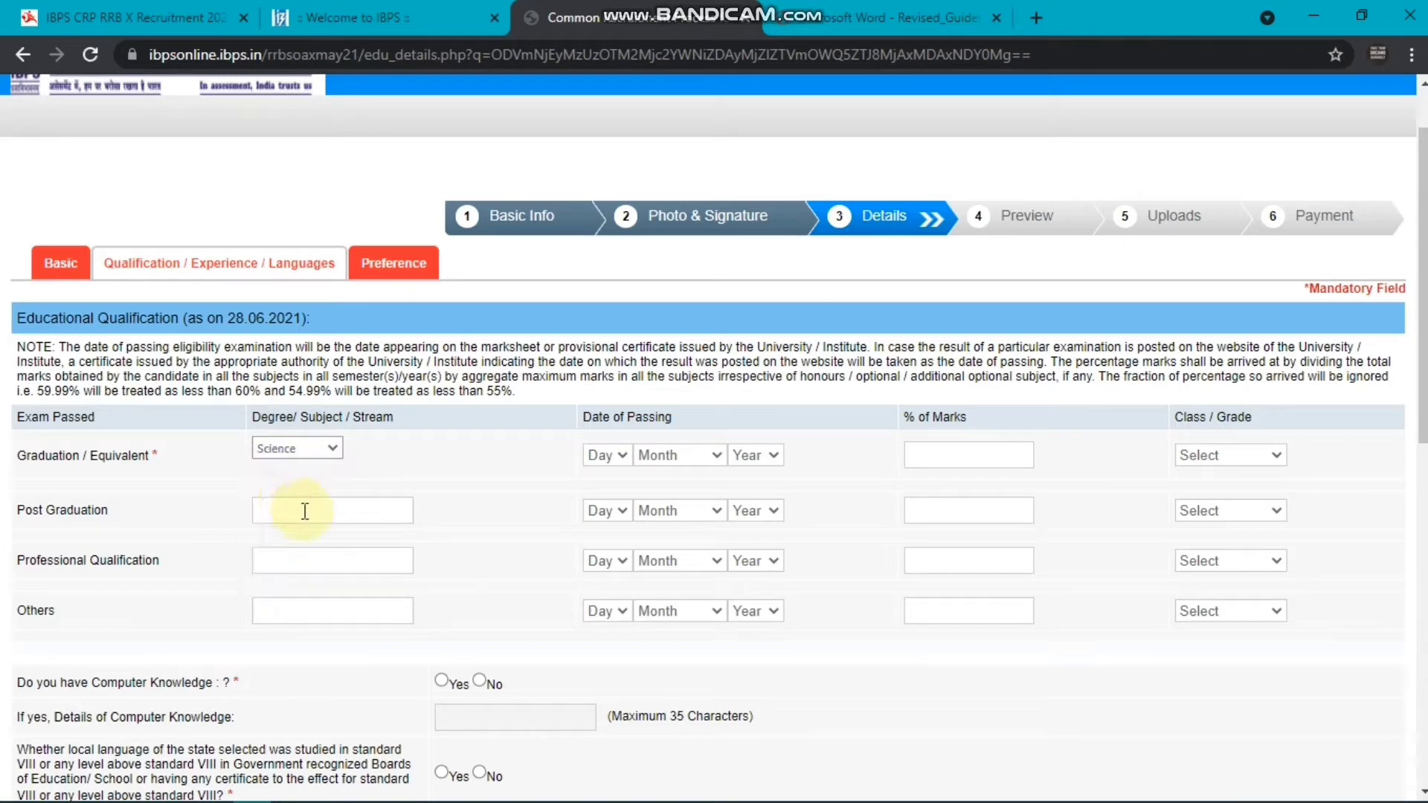
click(623, 457)
click(625, 458)
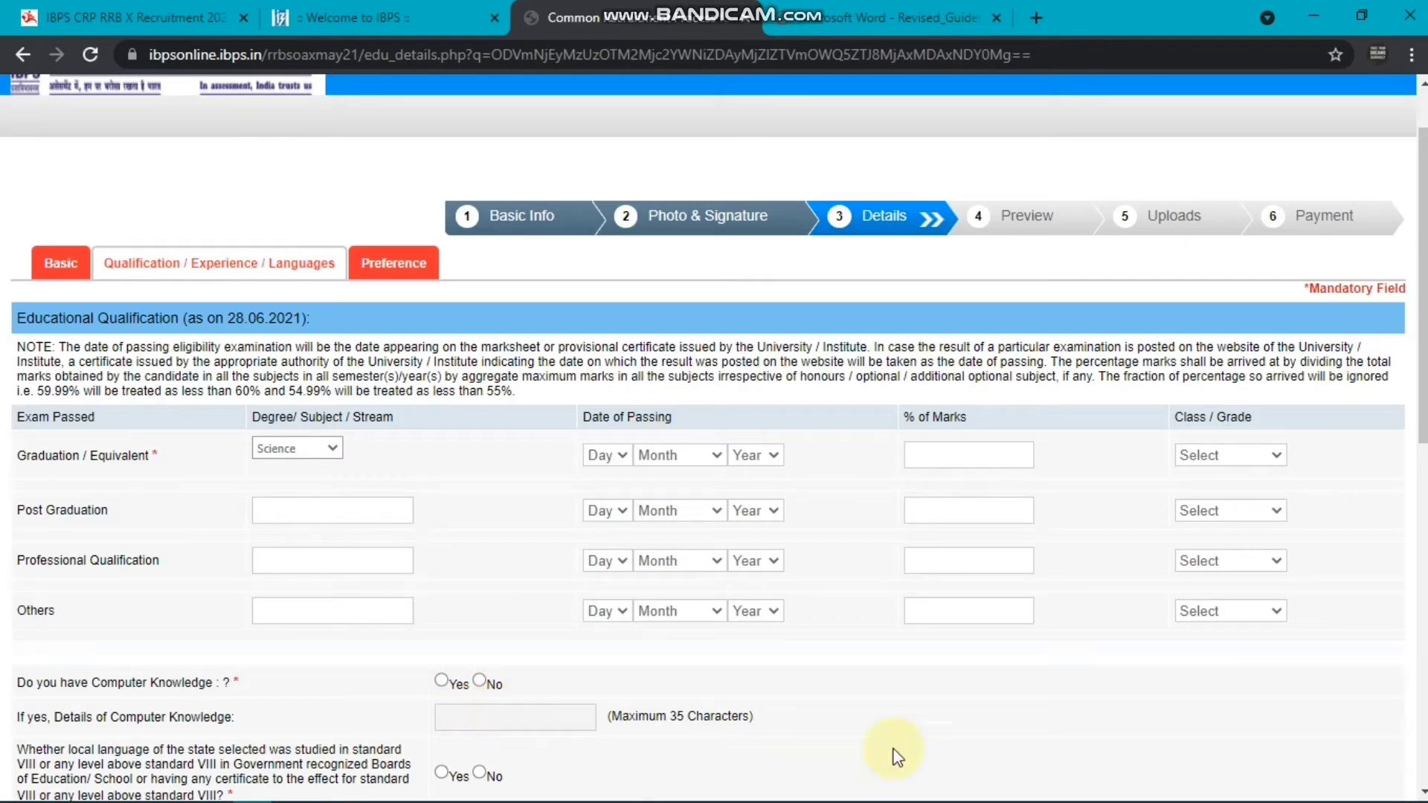
Answer Yes to having computer knowledge and enter MS OFFICE AUTOCAD PYTHON TALLY as its details
click(440, 680)
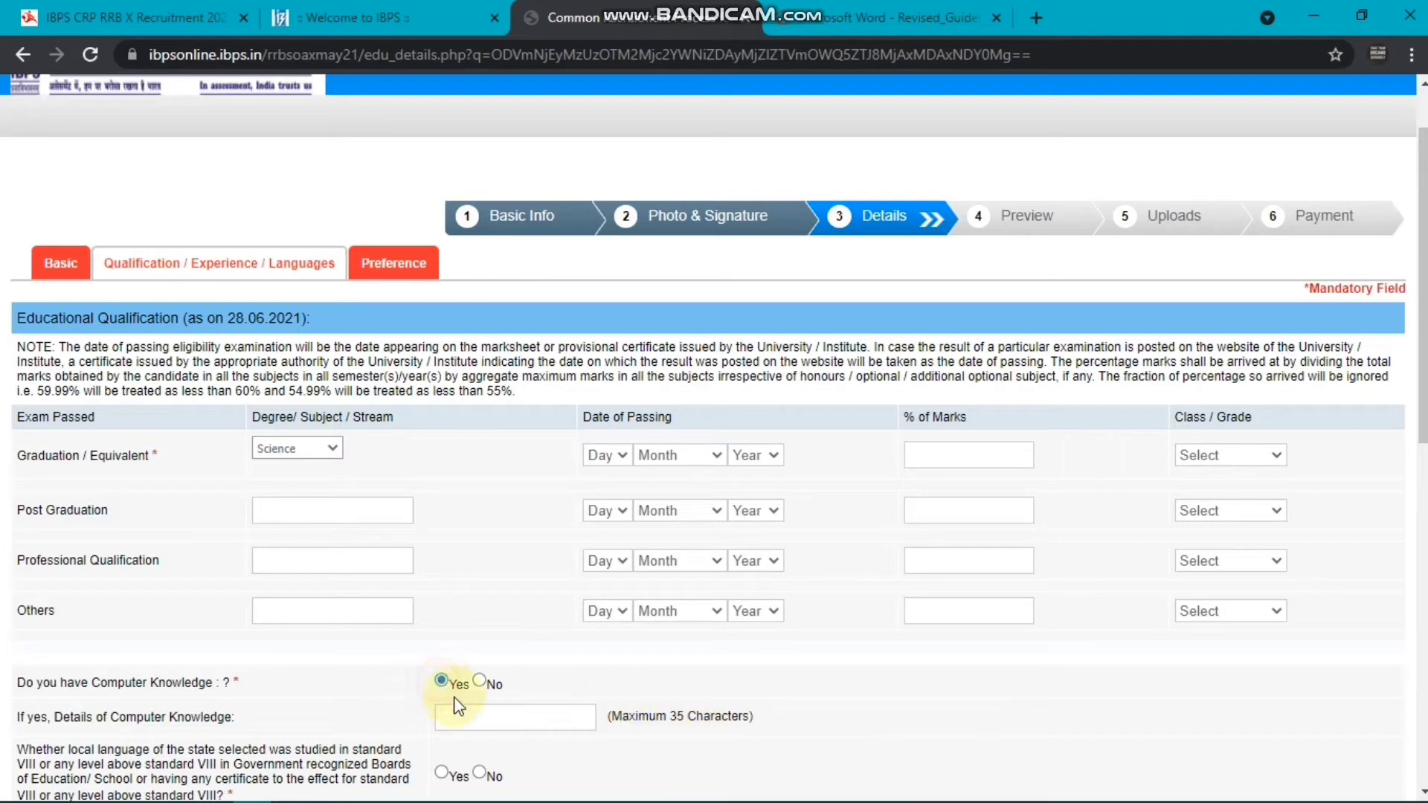
click(458, 706)
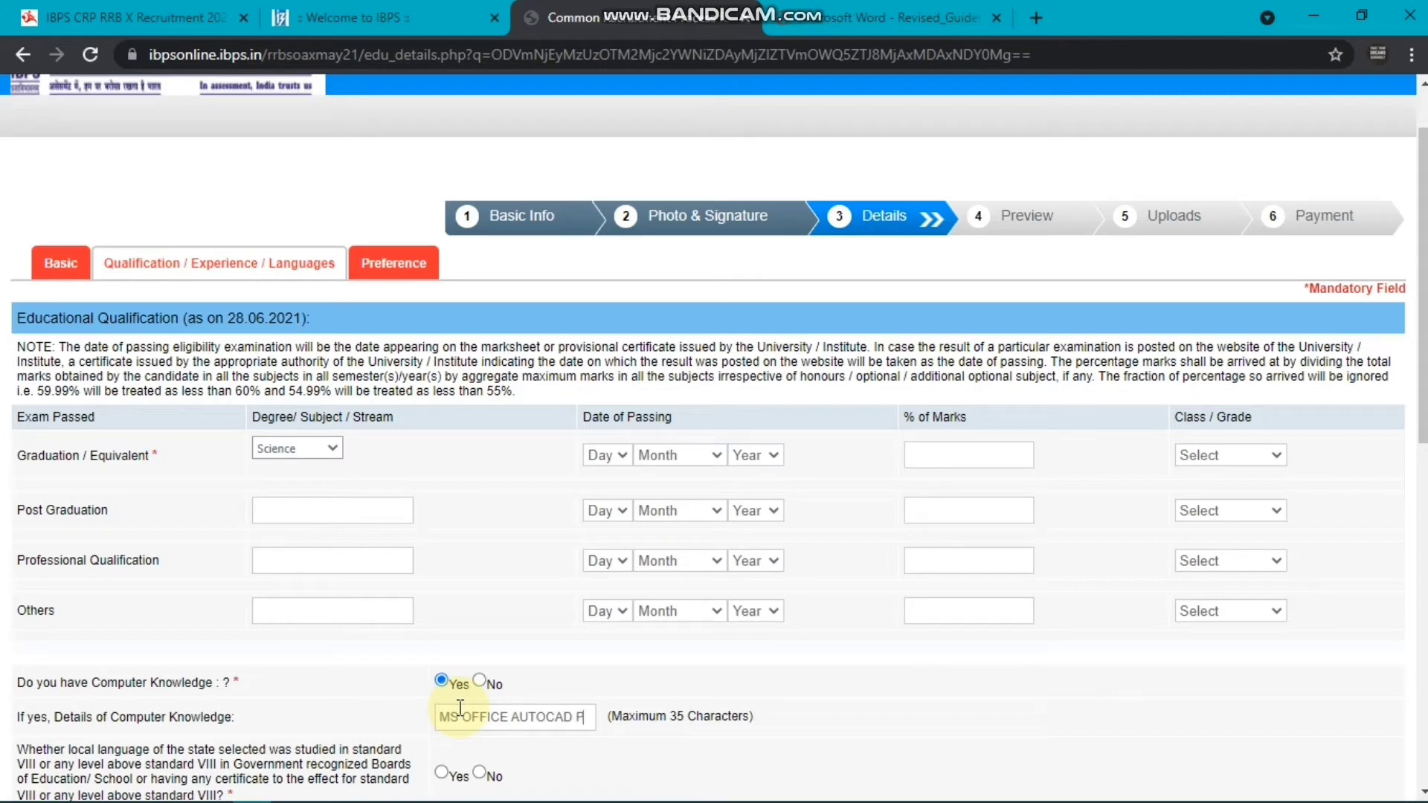
text(YTHON TS)
key(BackSpace)
text(ALLY)
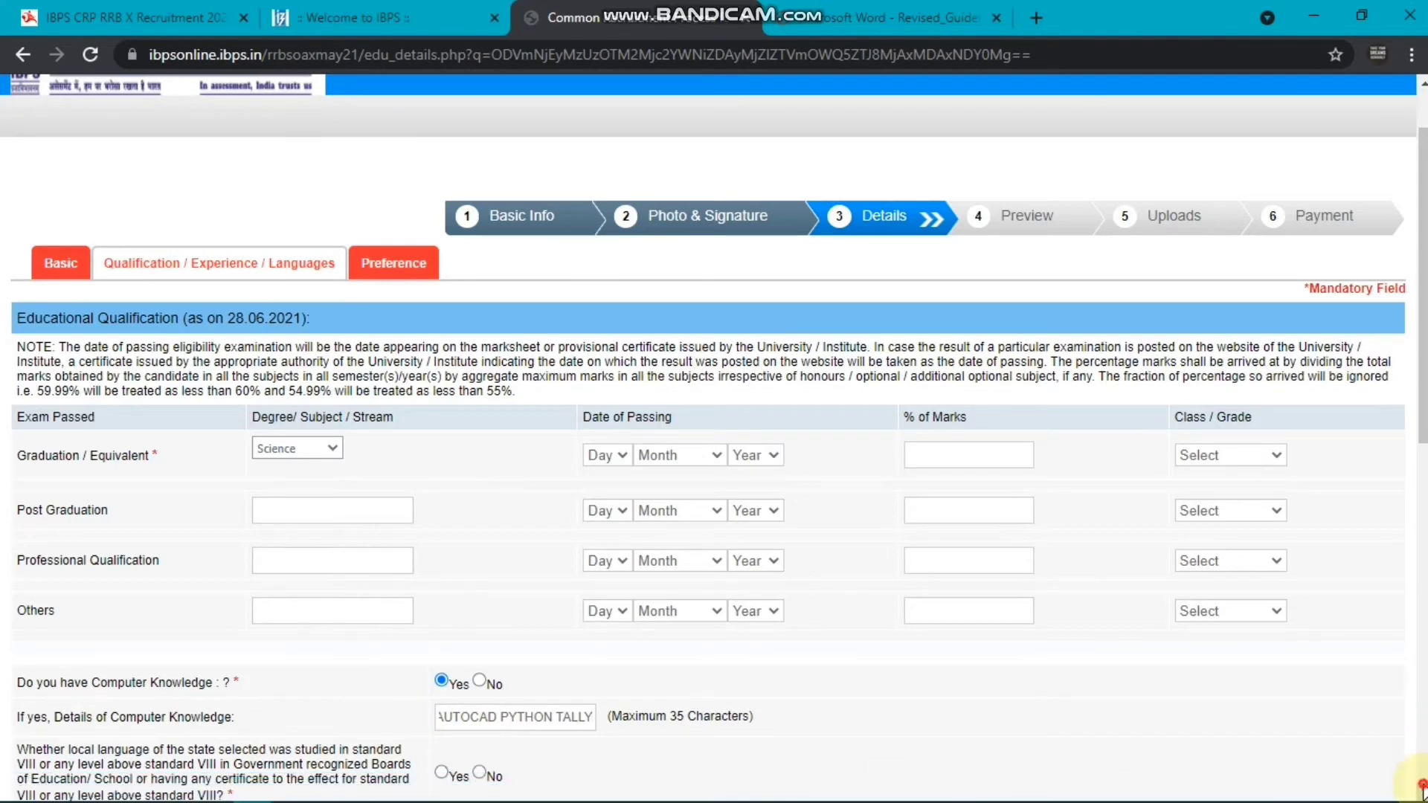
Answer Yes to the question whether the state's local language was studied in standard VIII or above
scroll(1421, 788, down, 1)
scroll(1421, 789, down, 8)
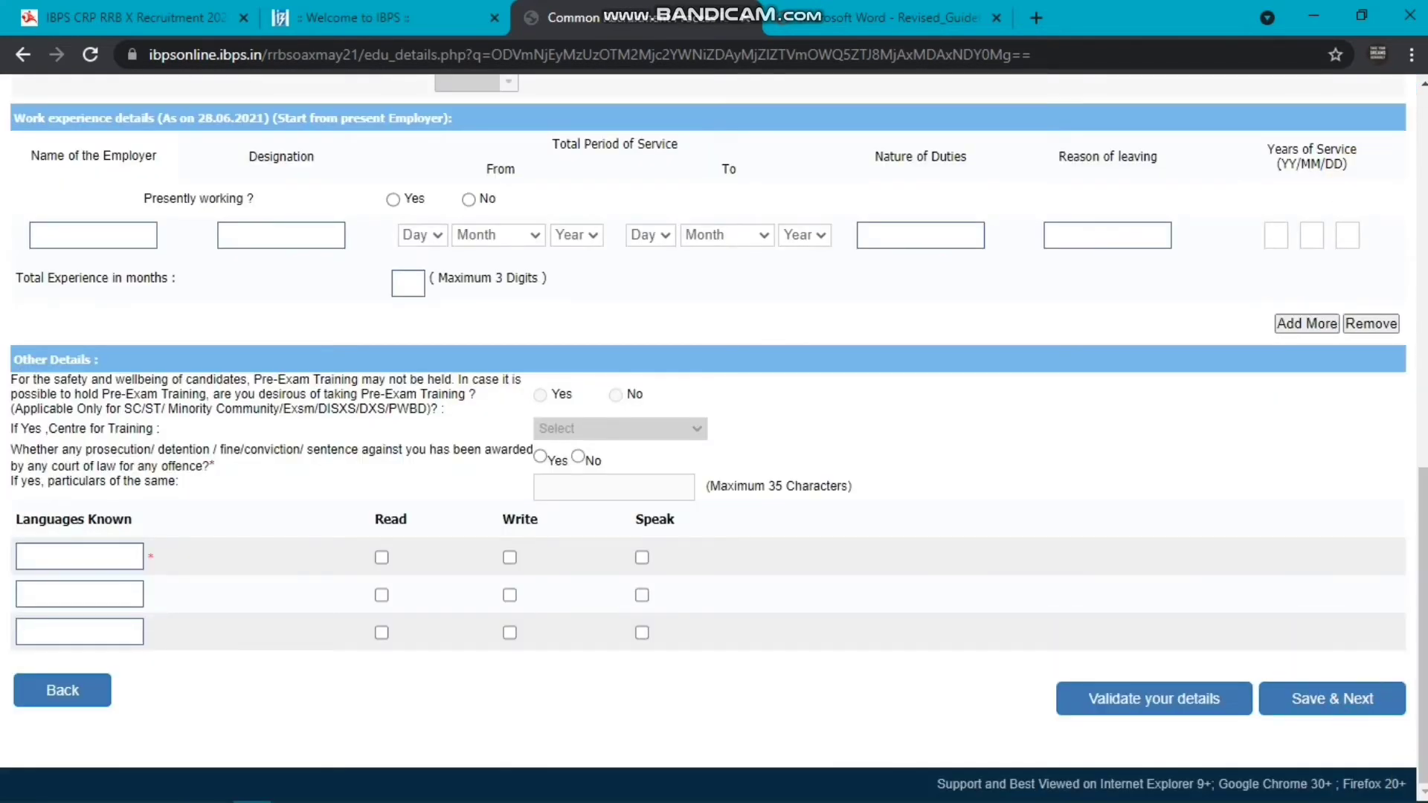
click(1425, 126)
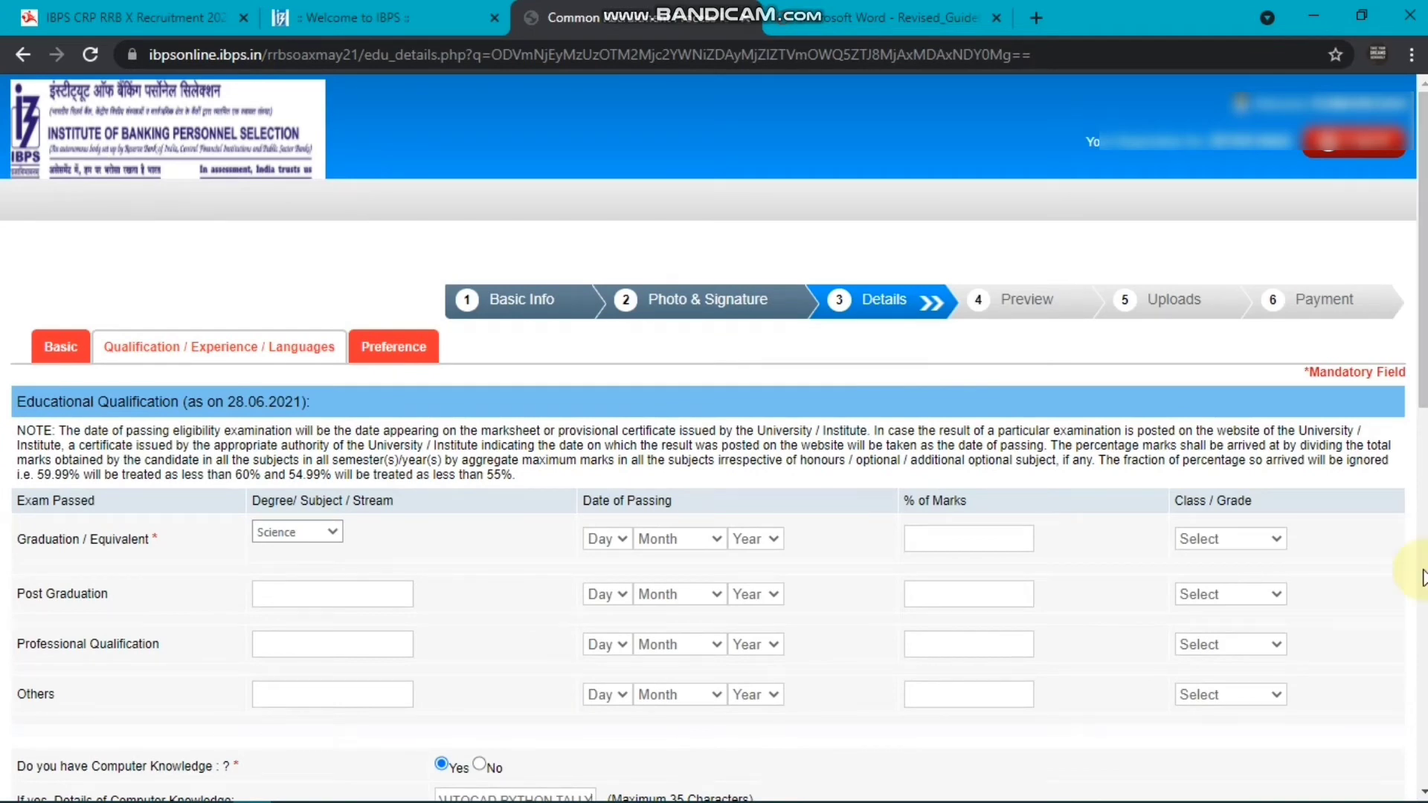
scroll(1421, 790, down, 10)
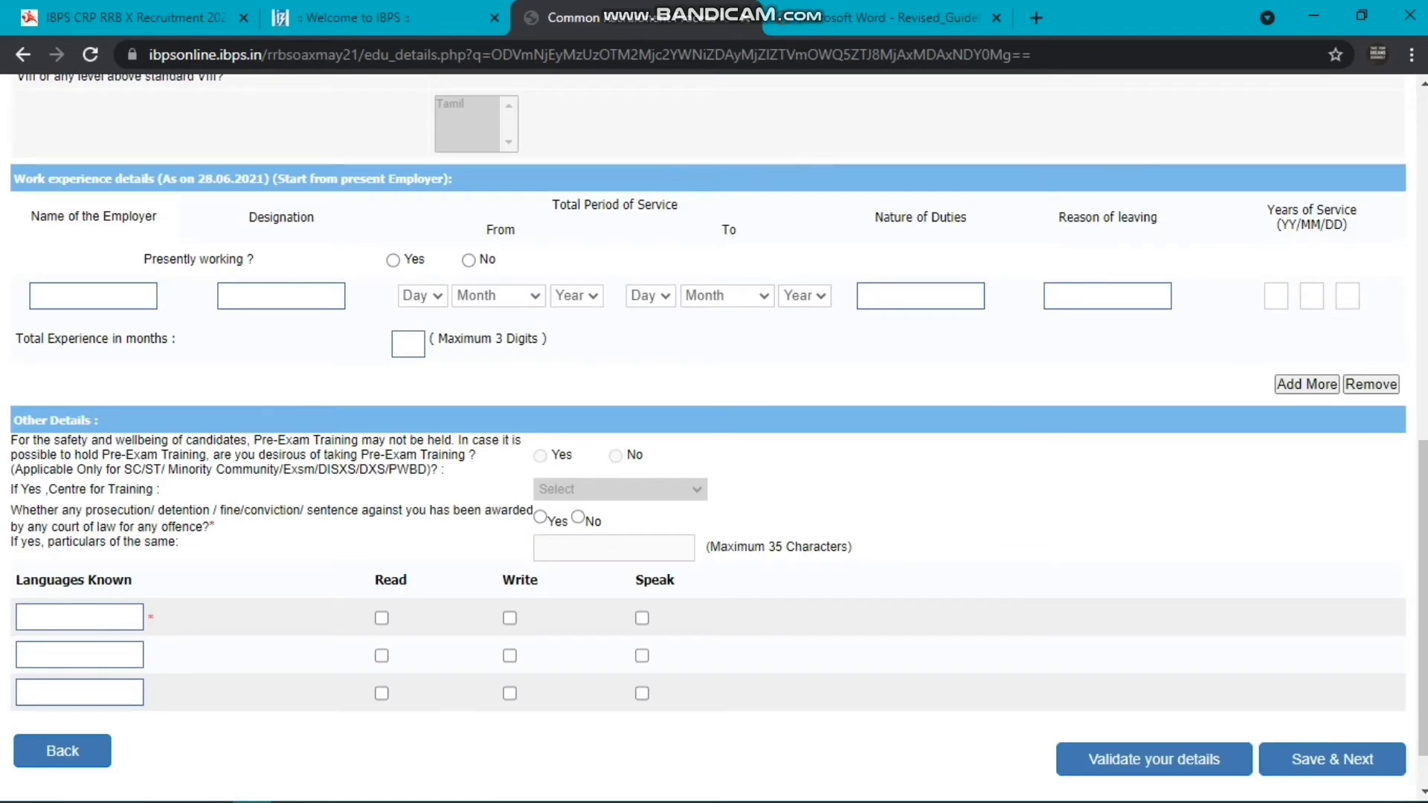
scroll(839, 660, up, 10)
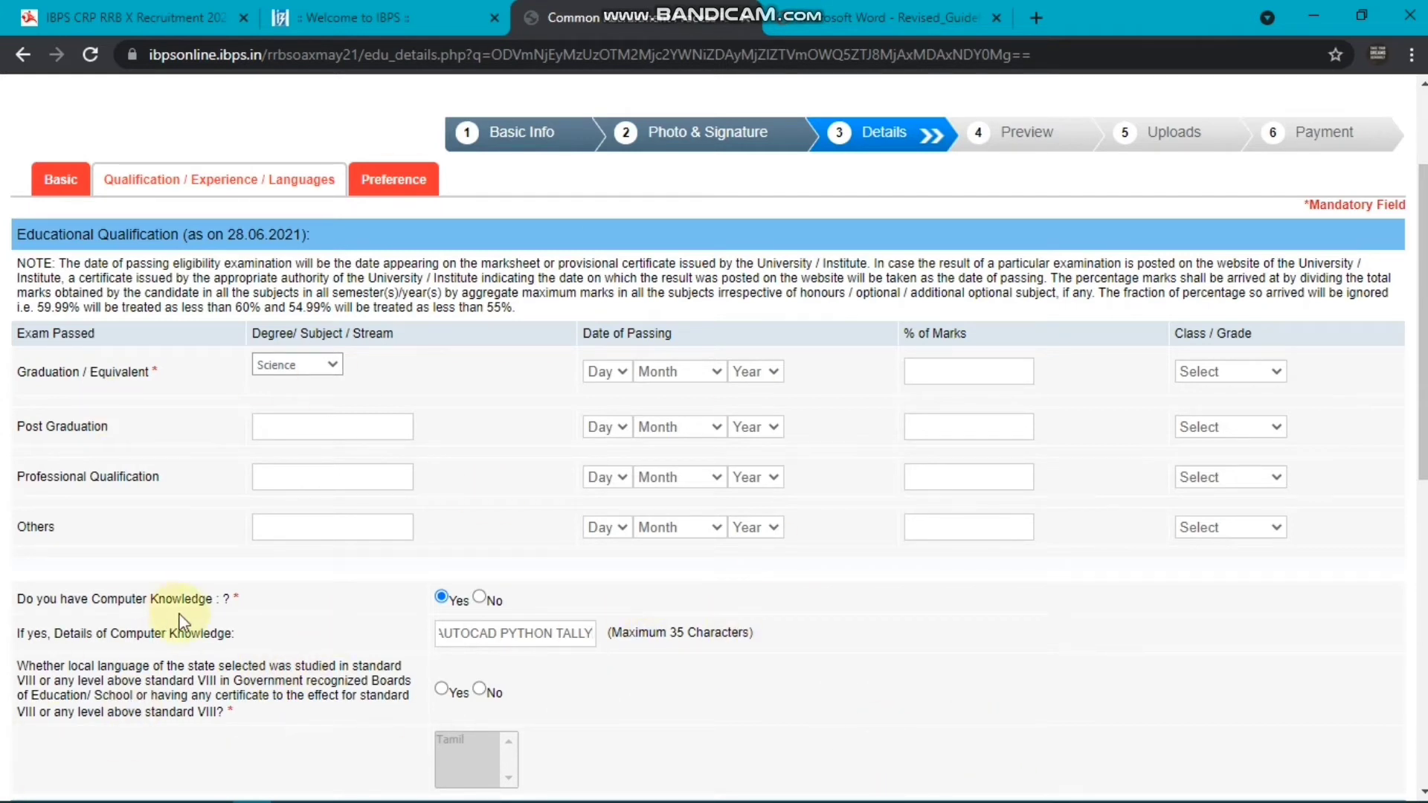
click(480, 691)
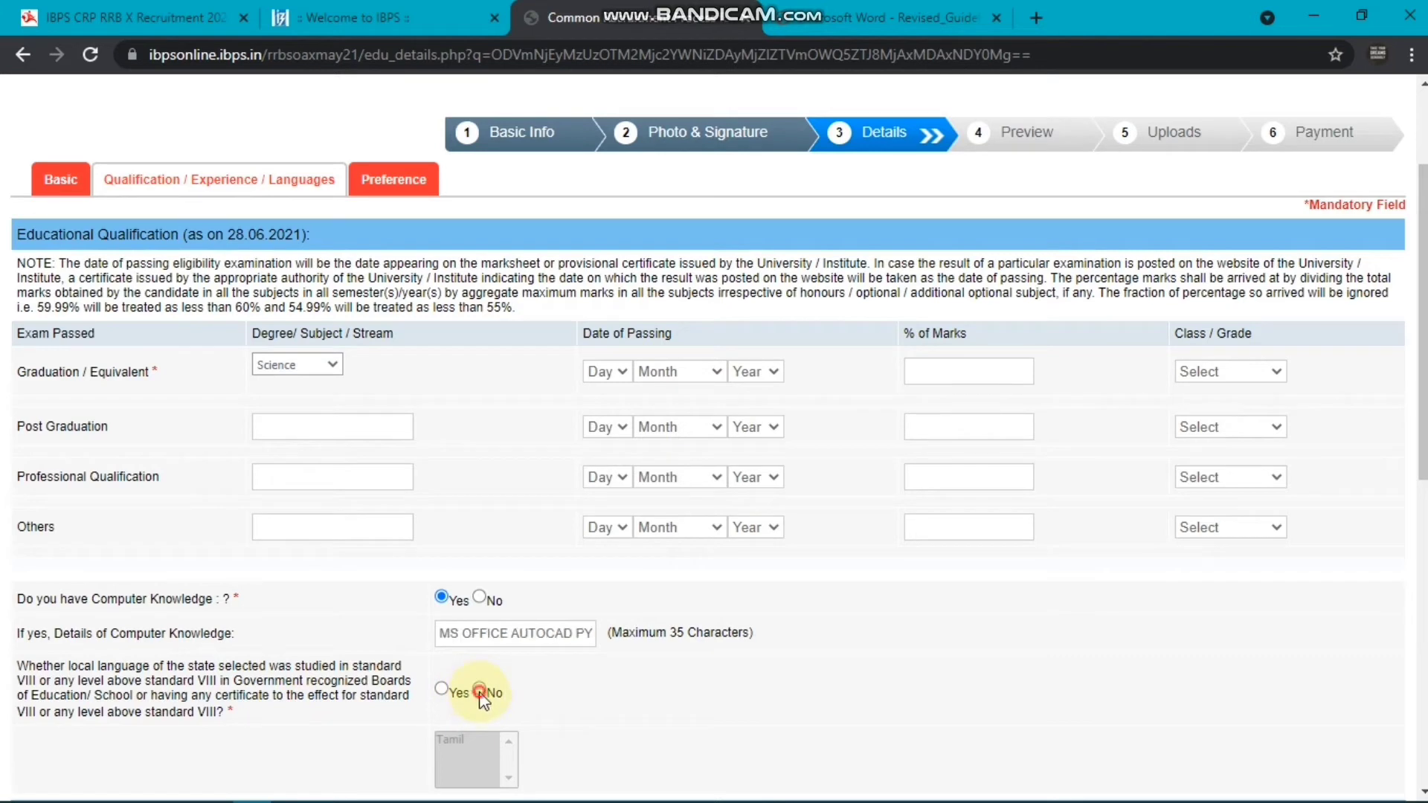
click(441, 688)
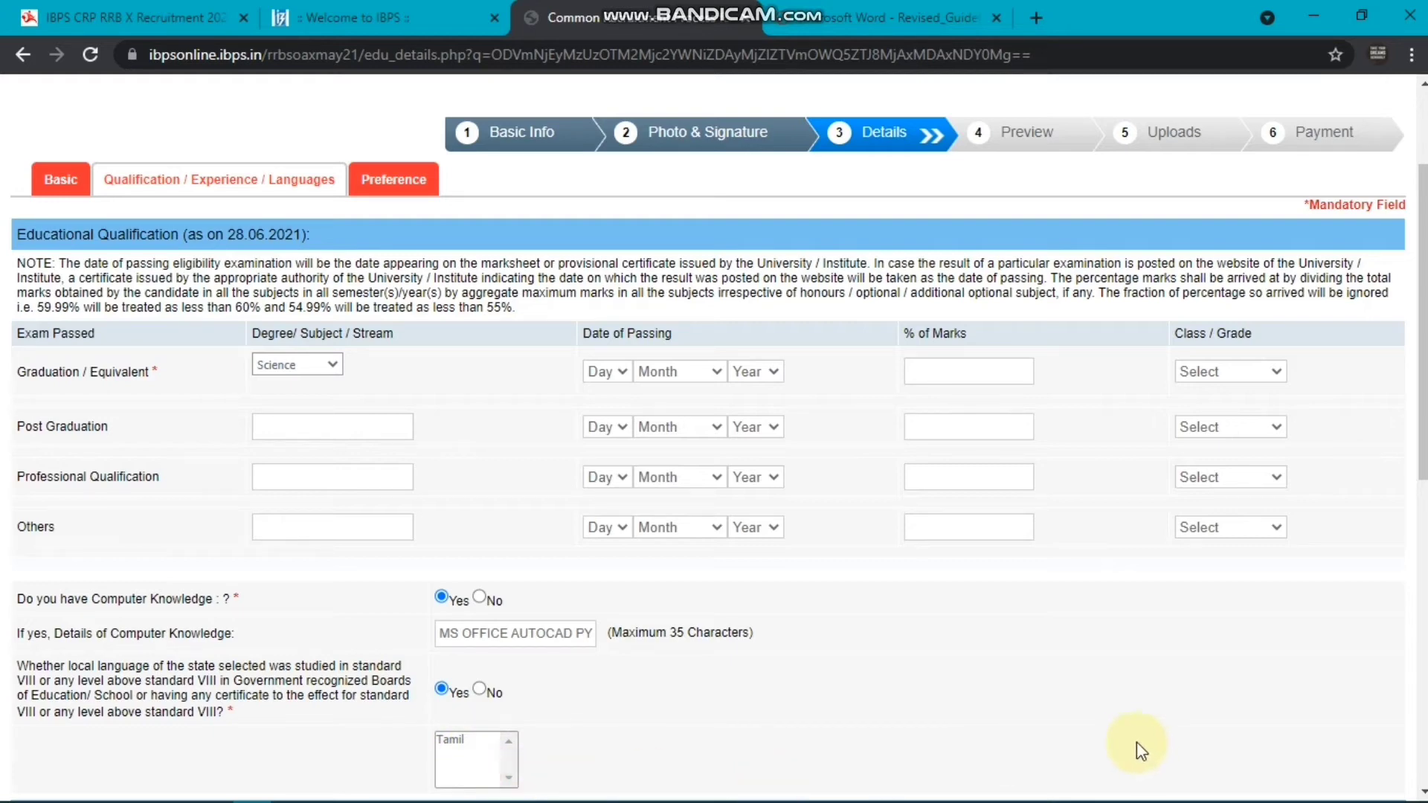
Examine the work experience section, including employer, designation, service period, duties and reason for leaving
click(1422, 793)
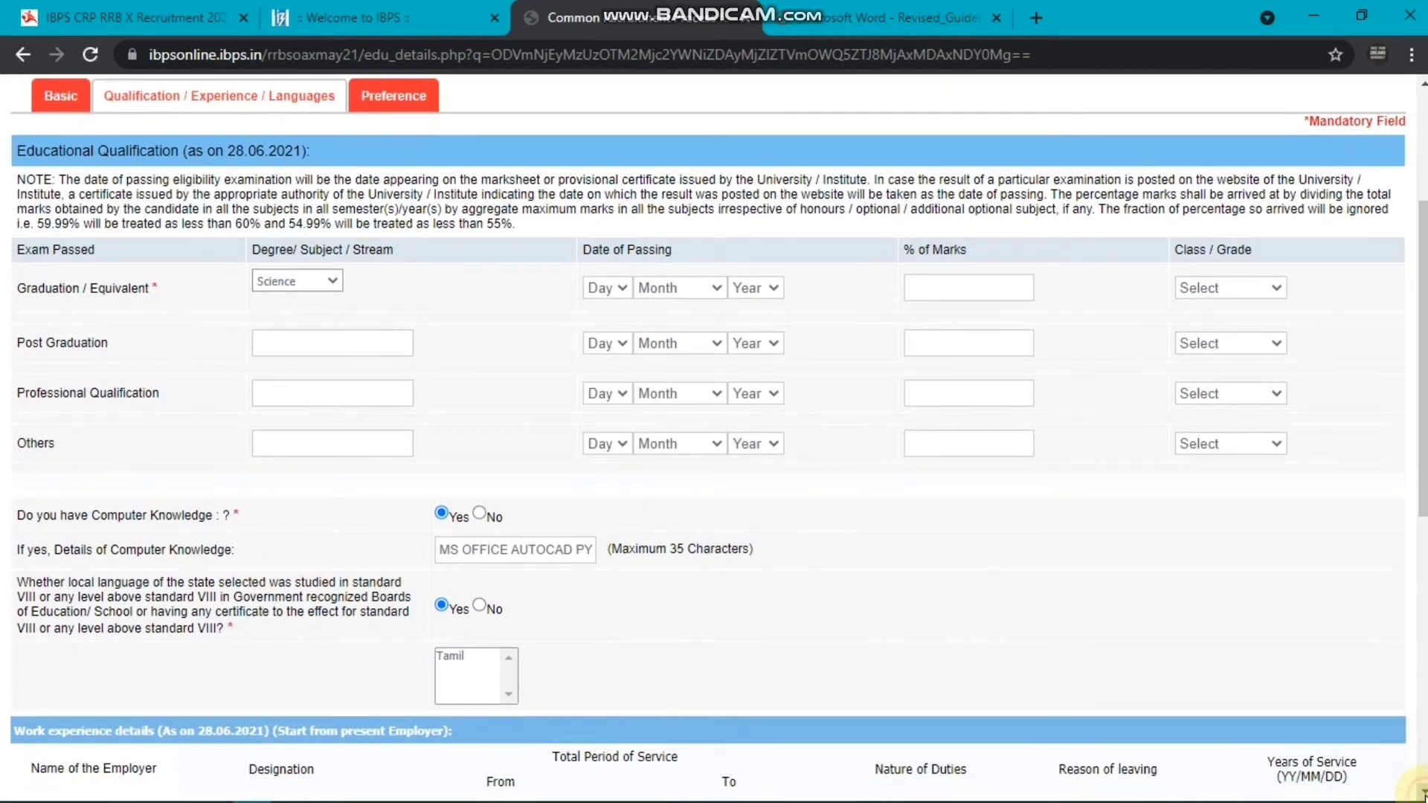
click(1422, 793)
click(1422, 793)
click(1422, 793)
click(1422, 793)
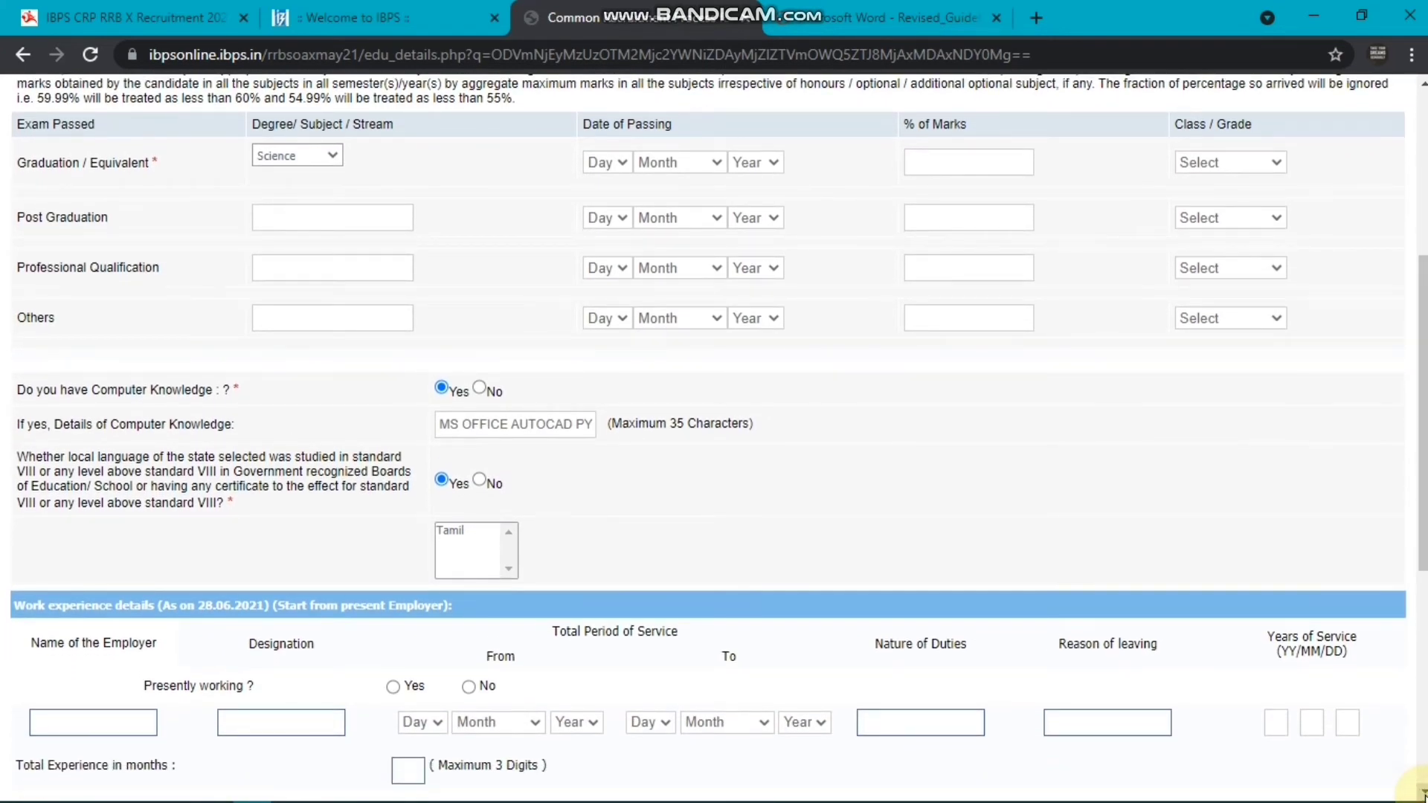
click(1422, 793)
click(1422, 793)
click(1422, 793)
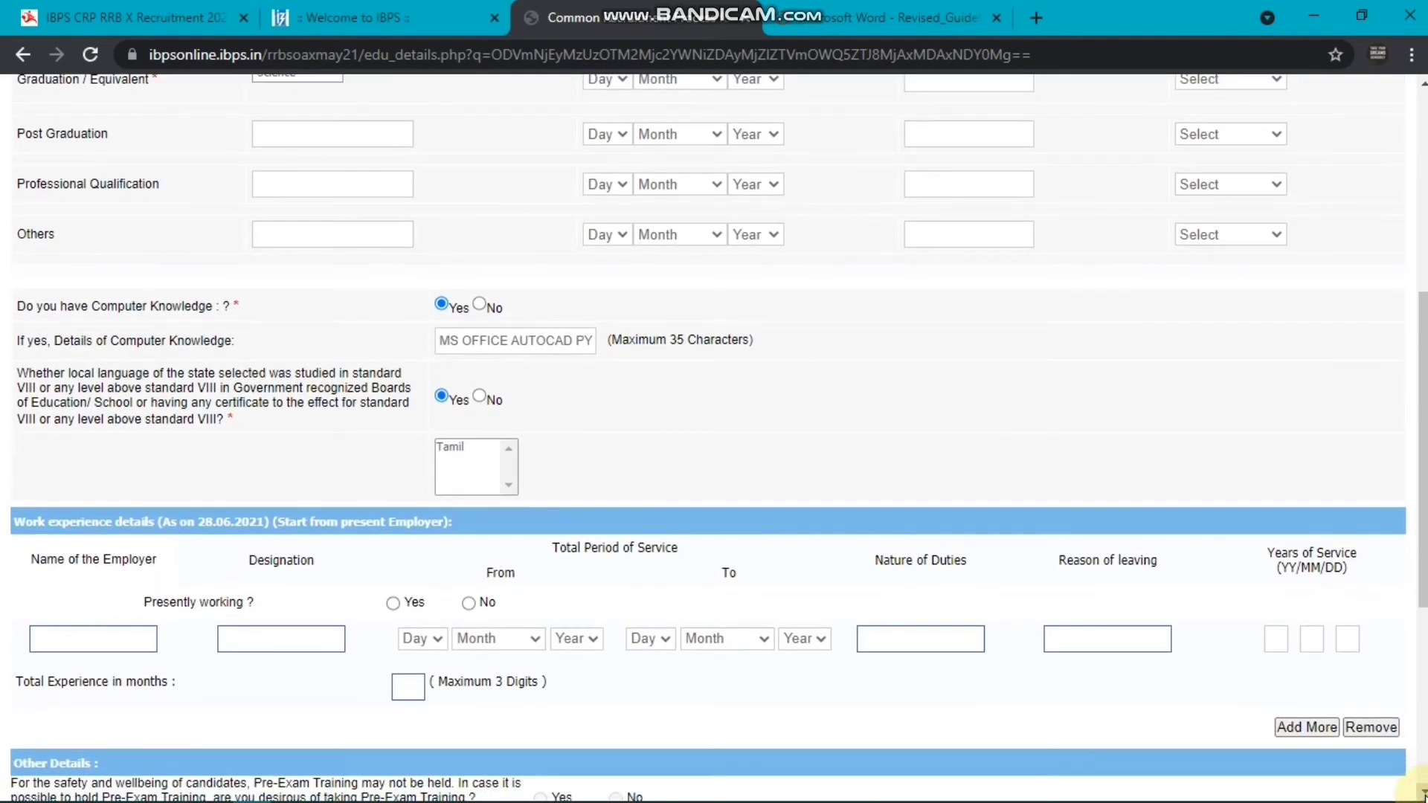
click(1423, 793)
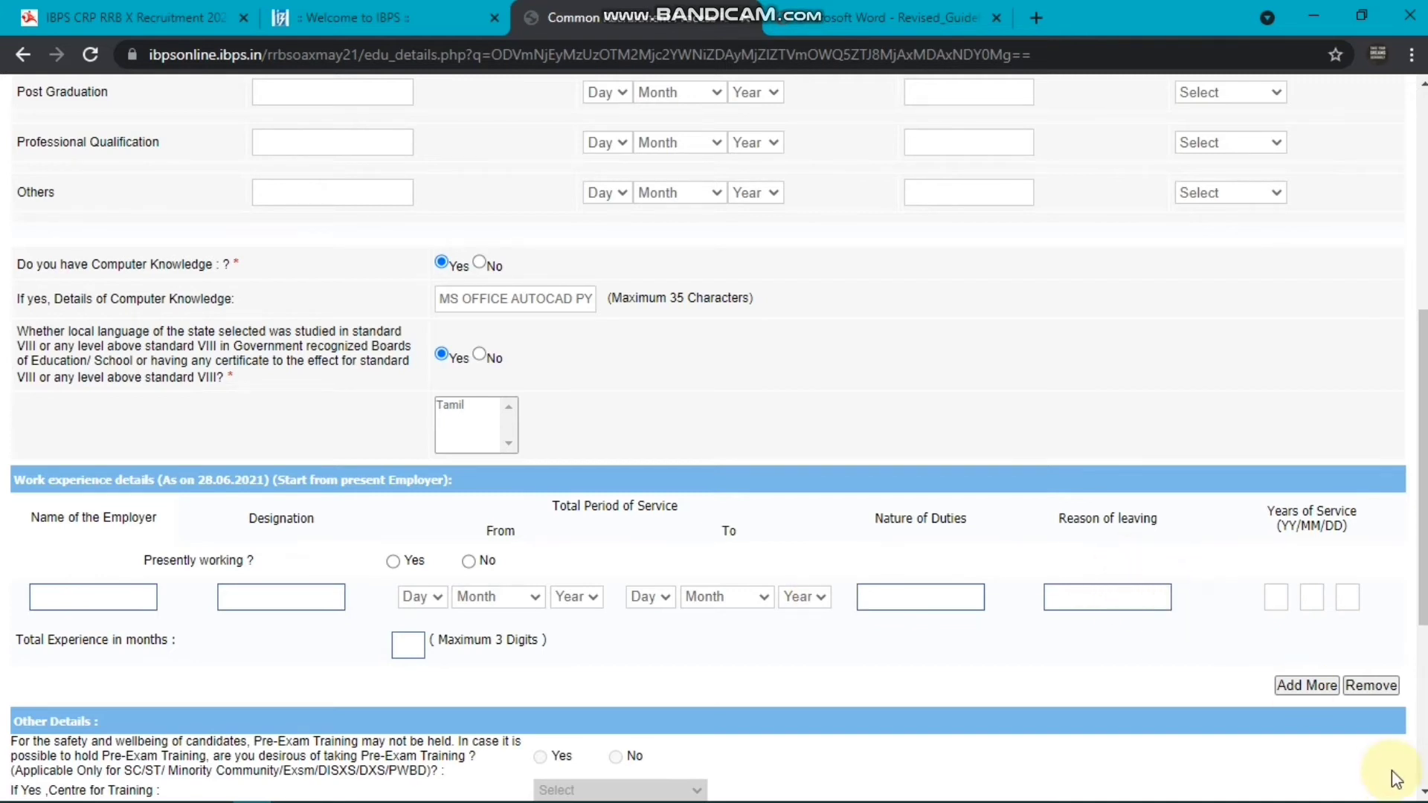
Answer No to the question about any prosecution, detention, fine, conviction or sentence by a court of law
click(1422, 795)
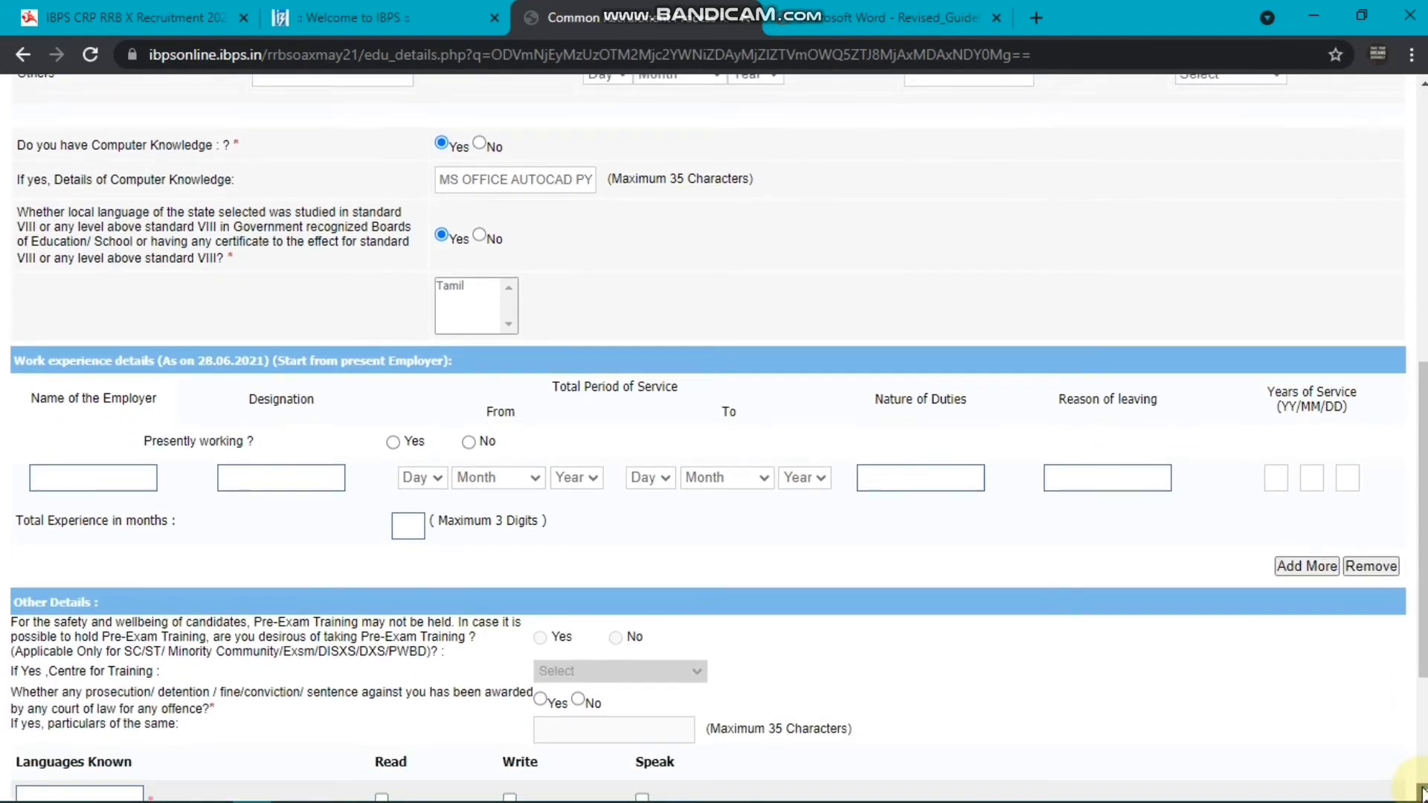
scroll(1422, 795, down, 3)
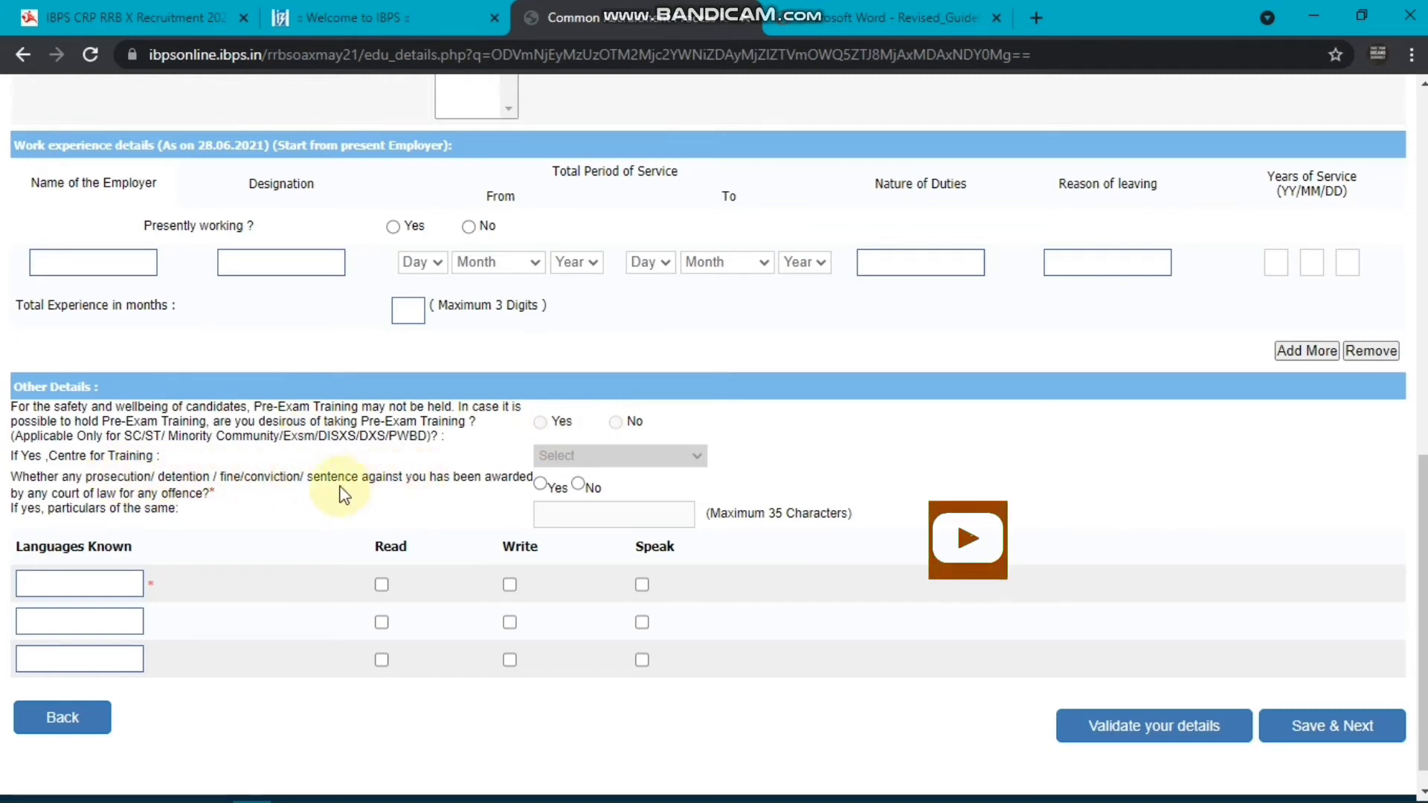
click(579, 485)
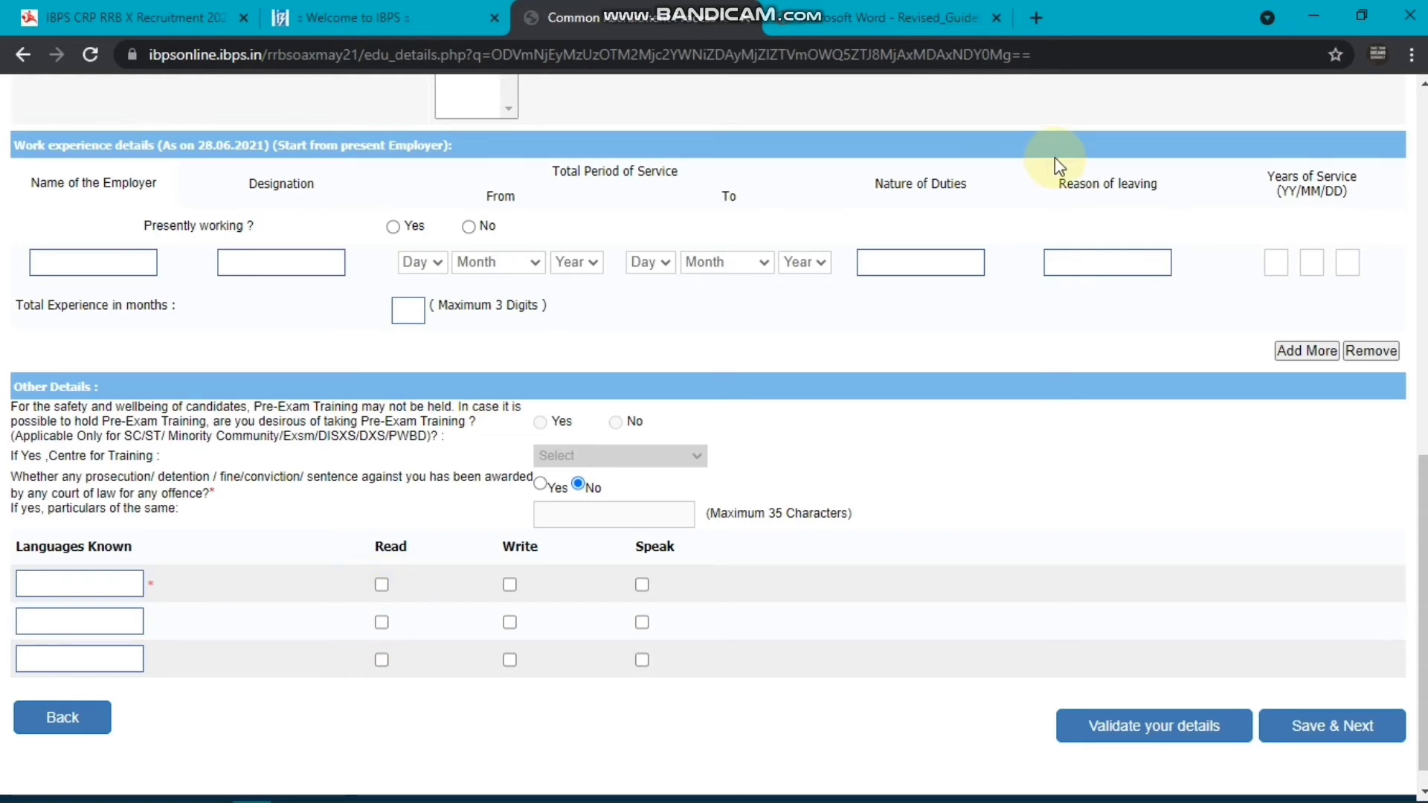
Enter TAMIL as the first and ENGLISH as the second of the languages known
click(101, 592)
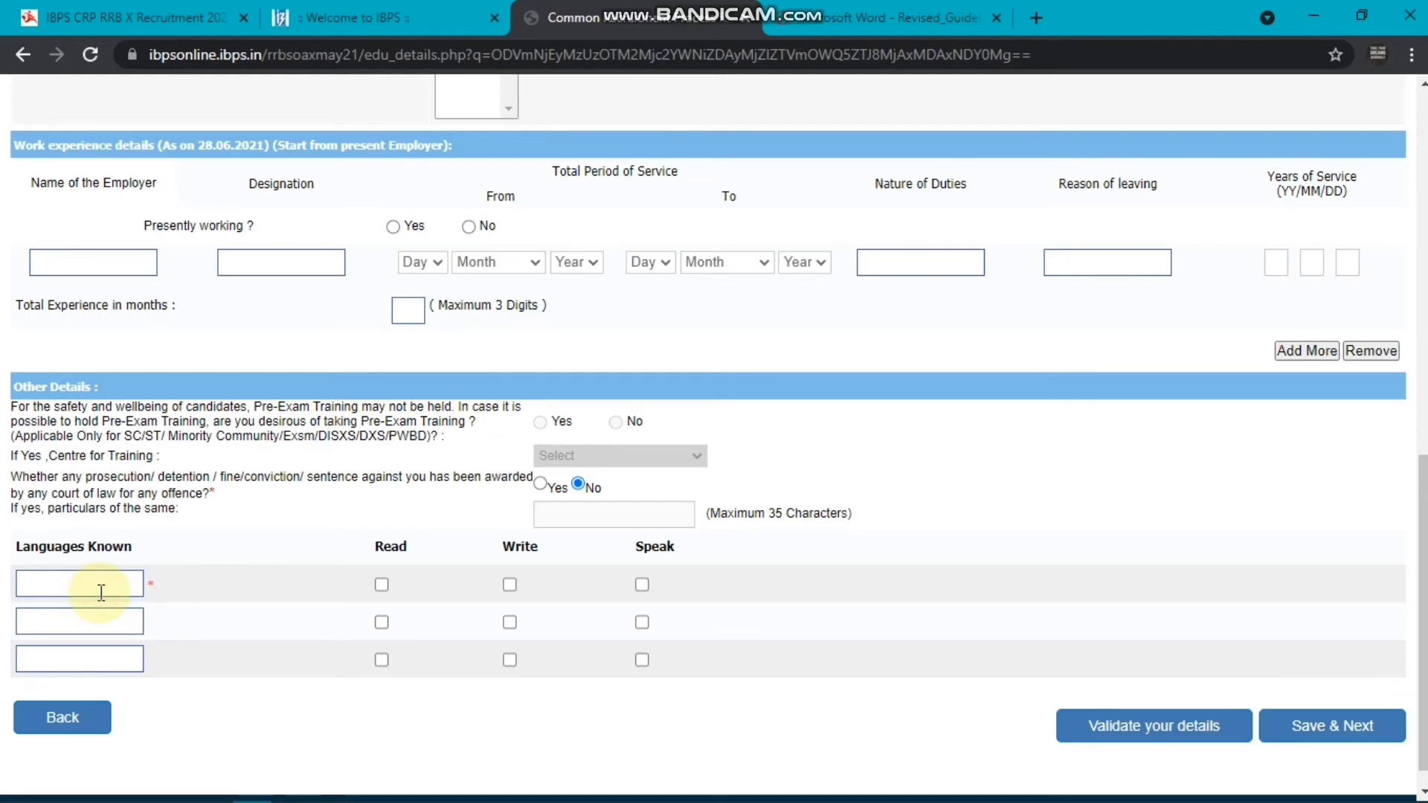
text(T)
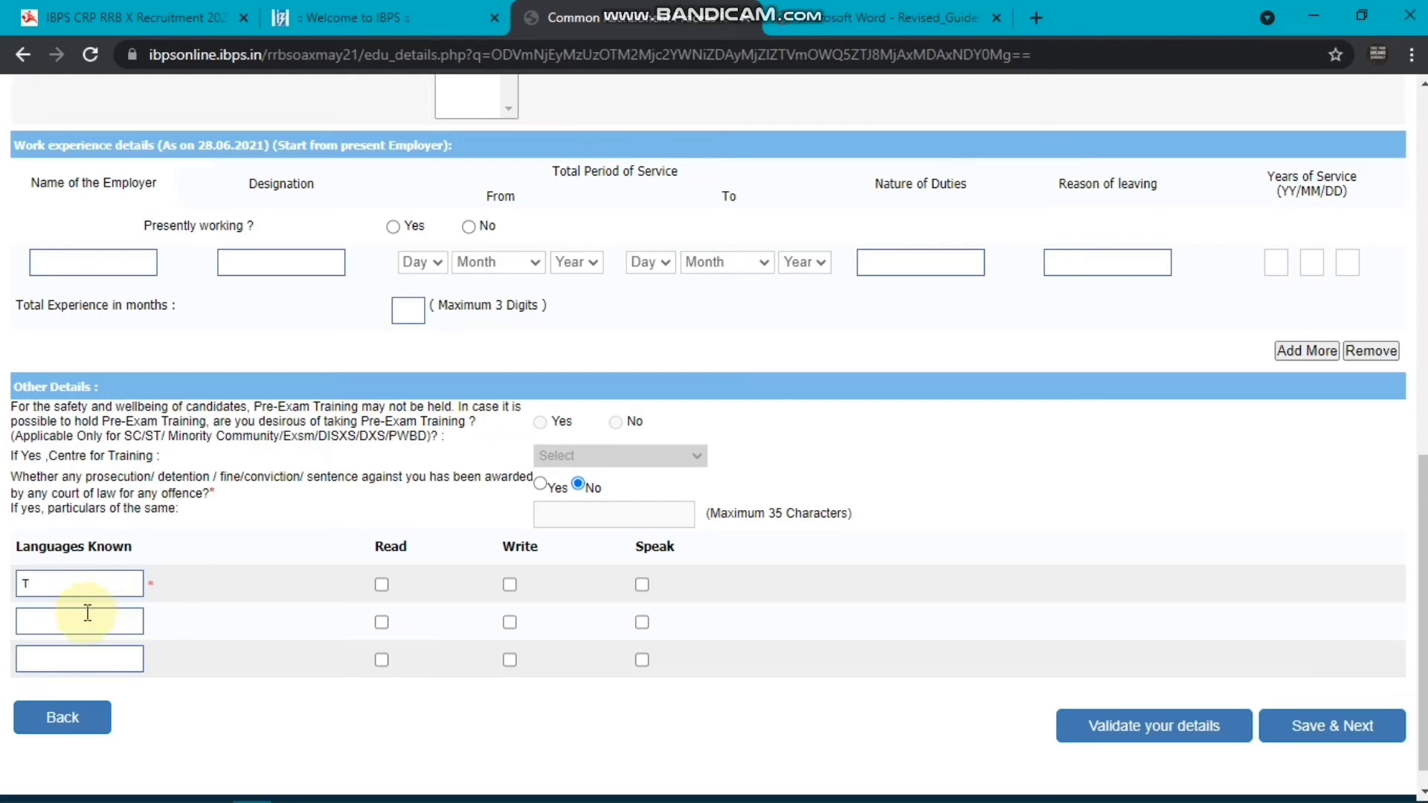
text(AMIL)
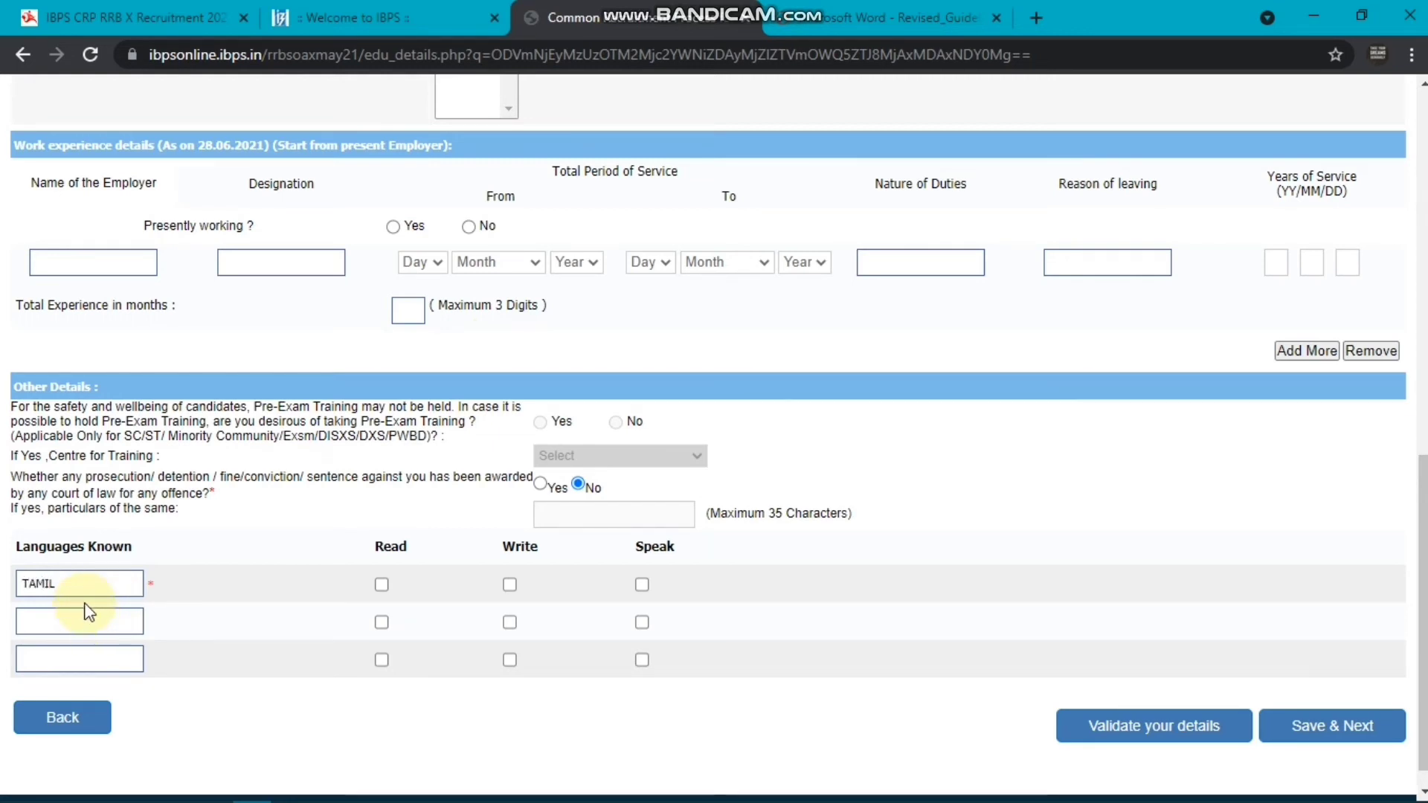
click(82, 615)
text(EN)
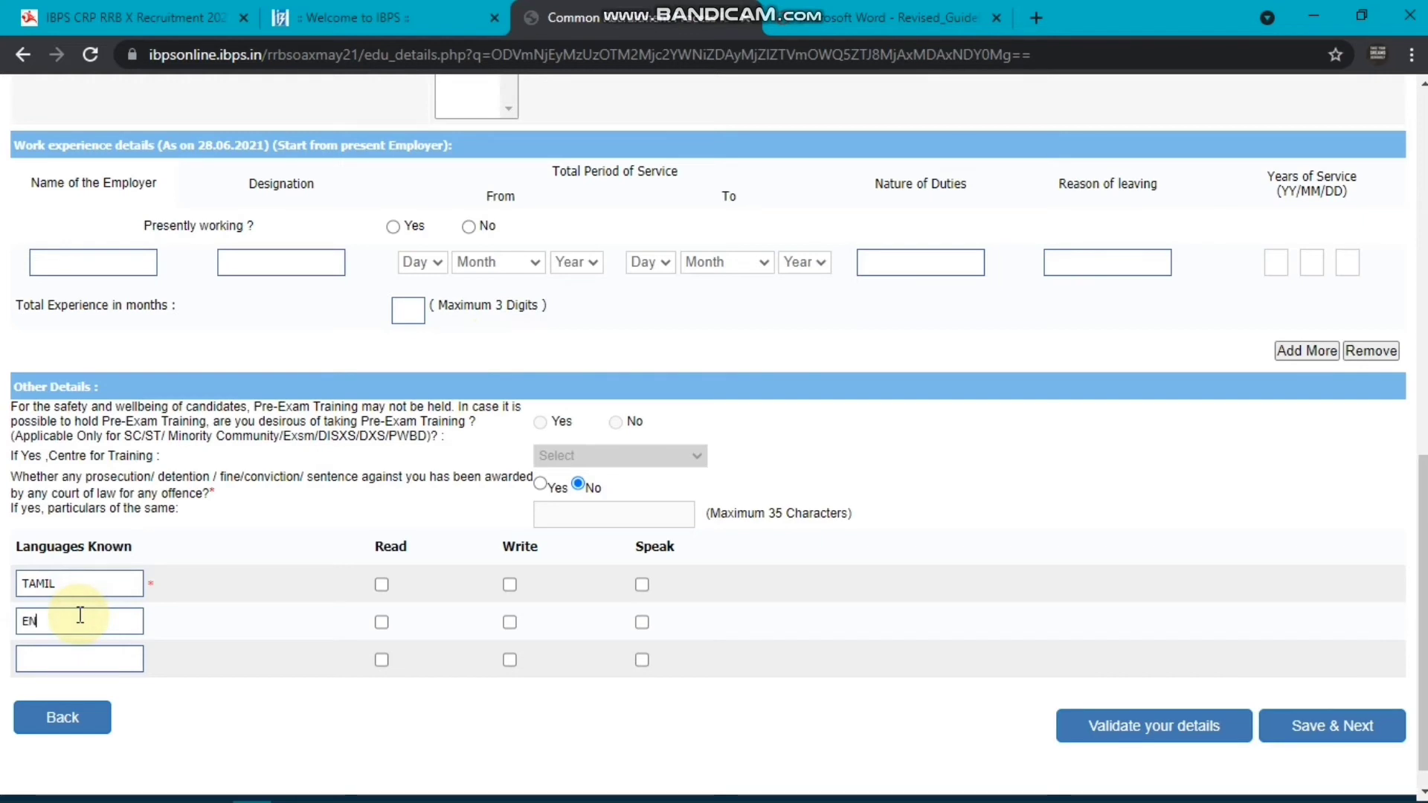
text(GLISH)
Mark Read, Write and Speak proficiency for both TAMIL and ENGLISH
click(381, 585)
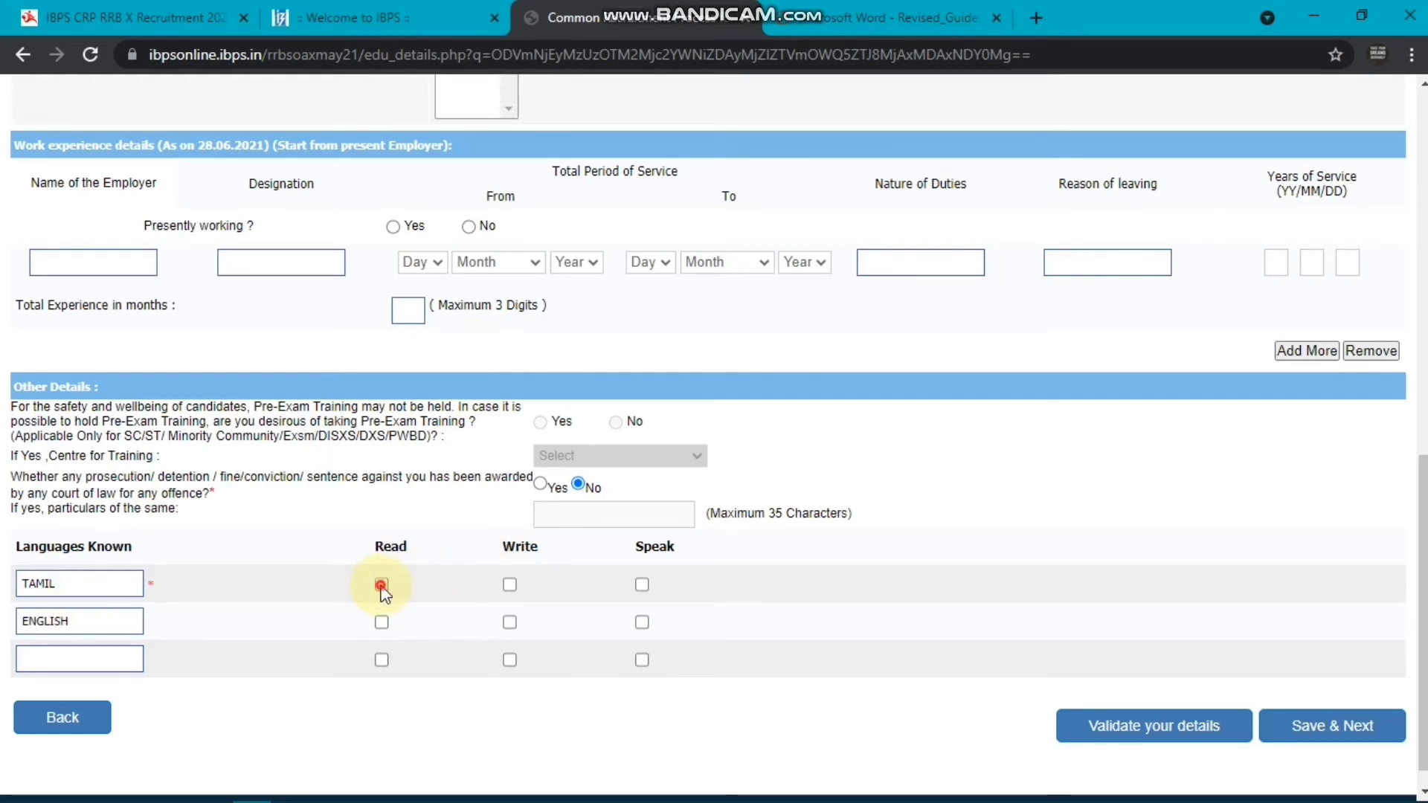
click(510, 585)
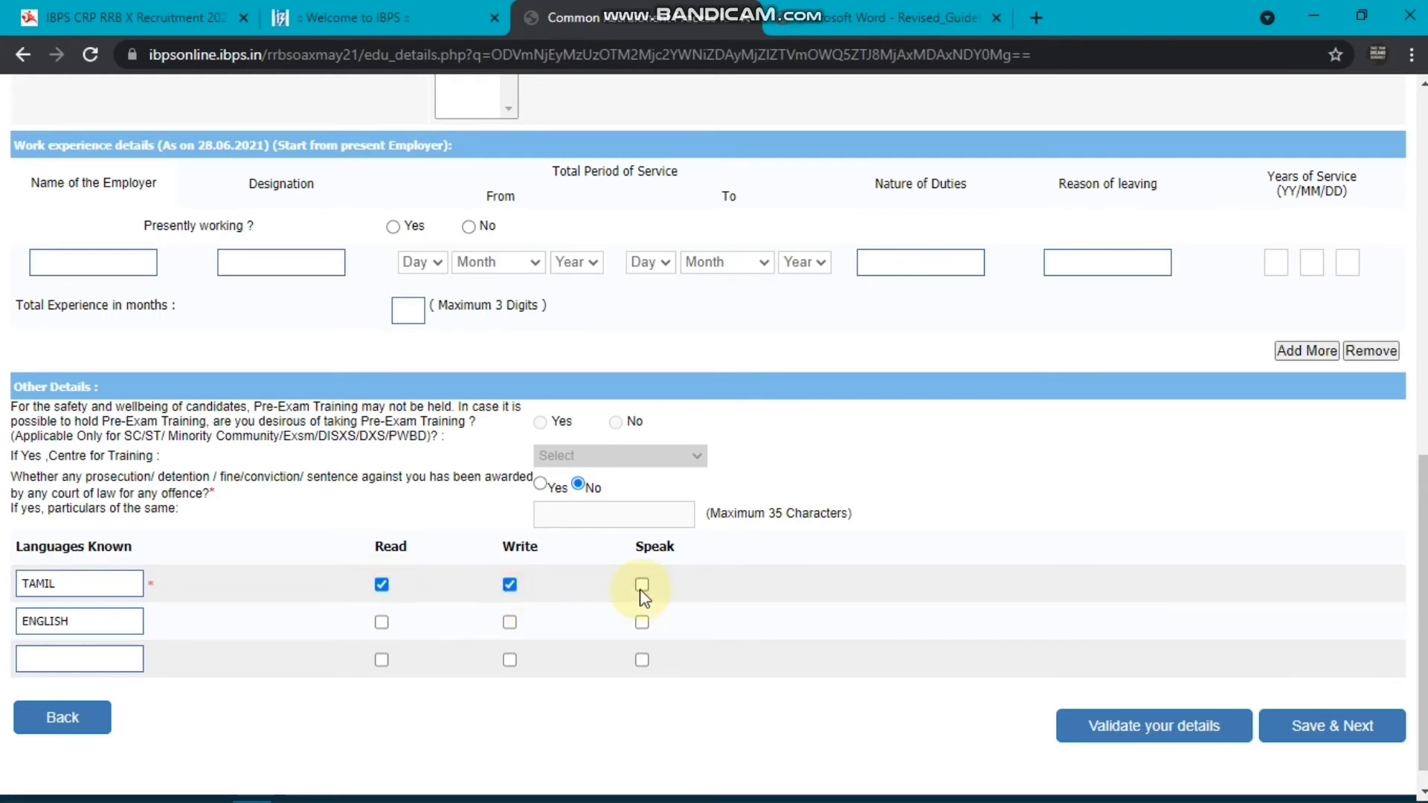
click(641, 585)
click(382, 624)
click(510, 624)
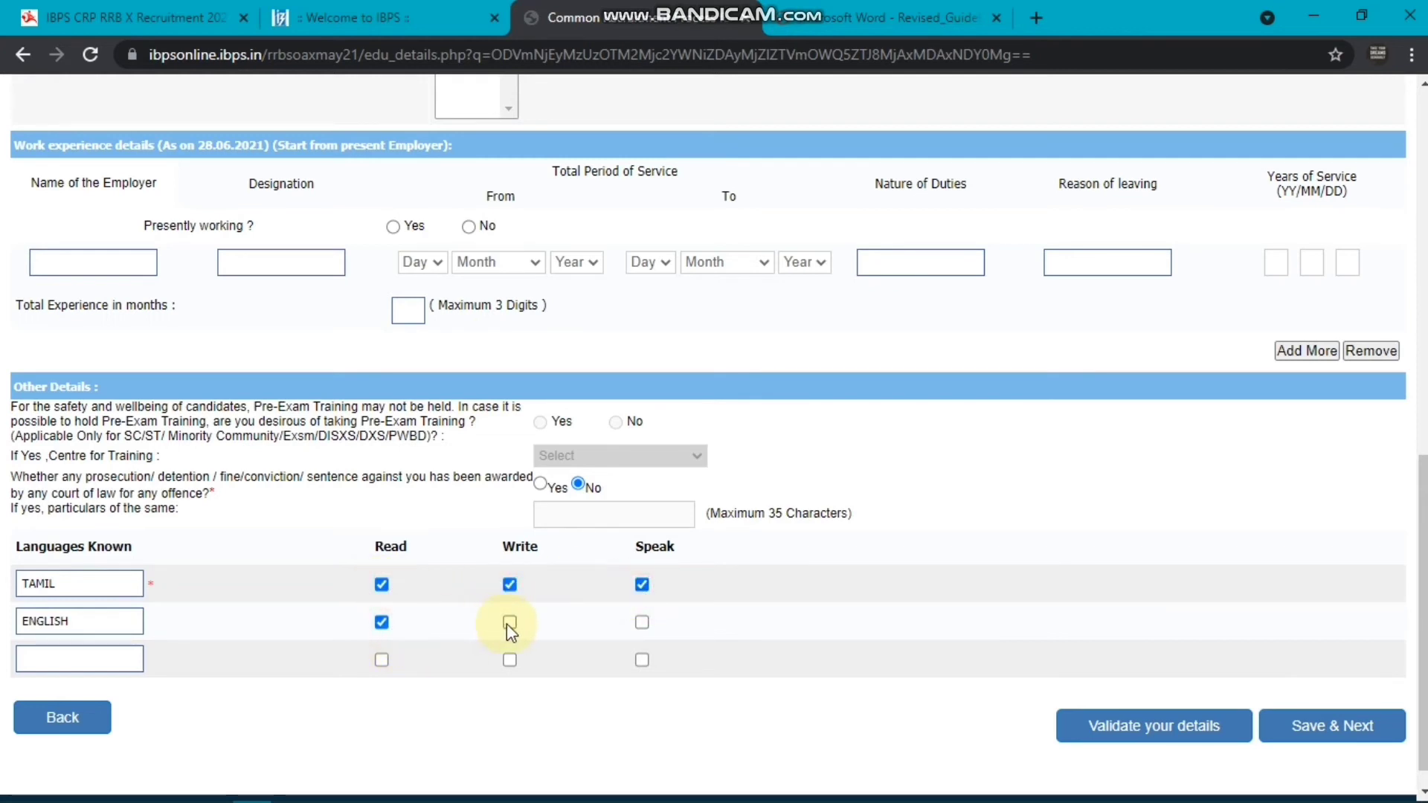
click(642, 623)
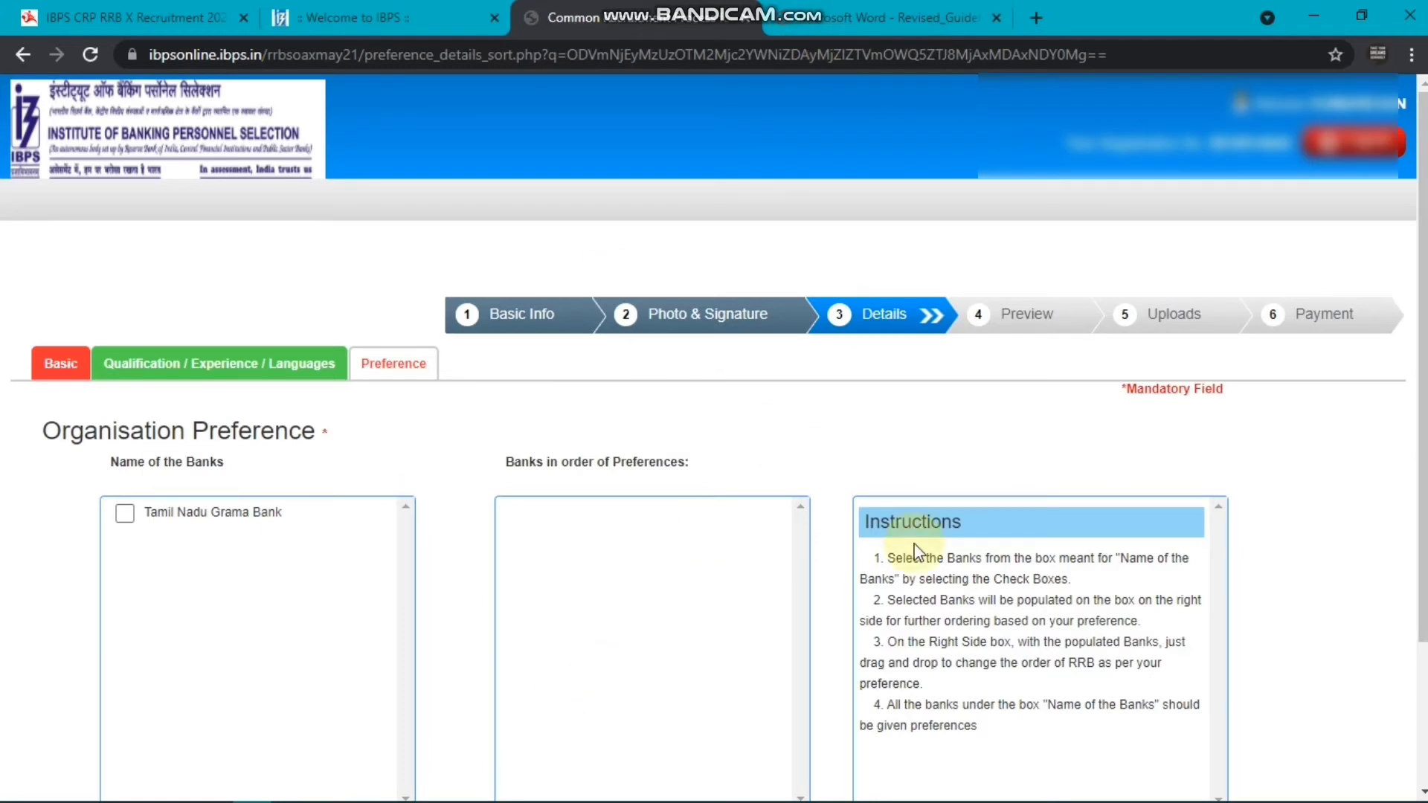
Choose Tamil Nadu Grama Bank as the organisation preference and save the preference details
click(125, 514)
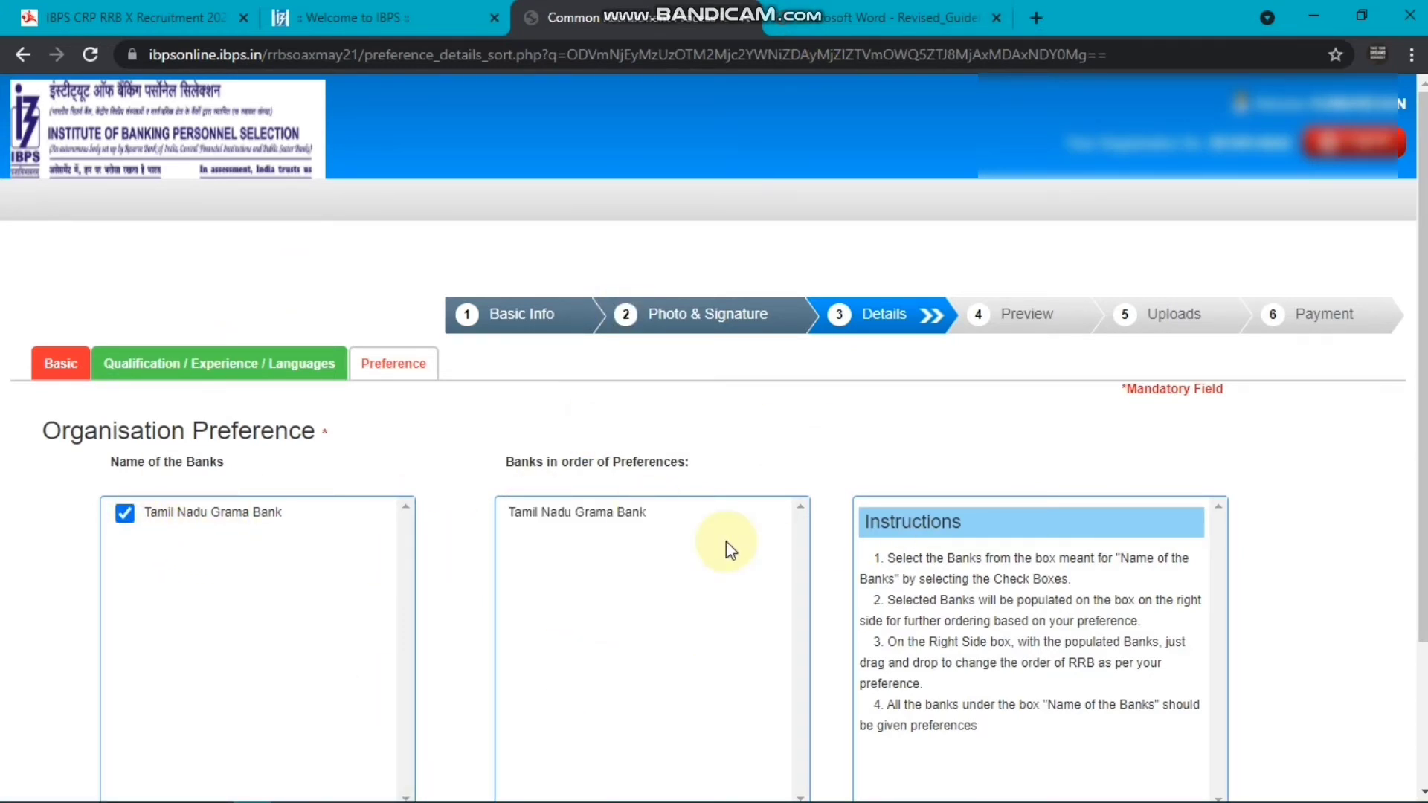
scroll(726, 542, down, 3)
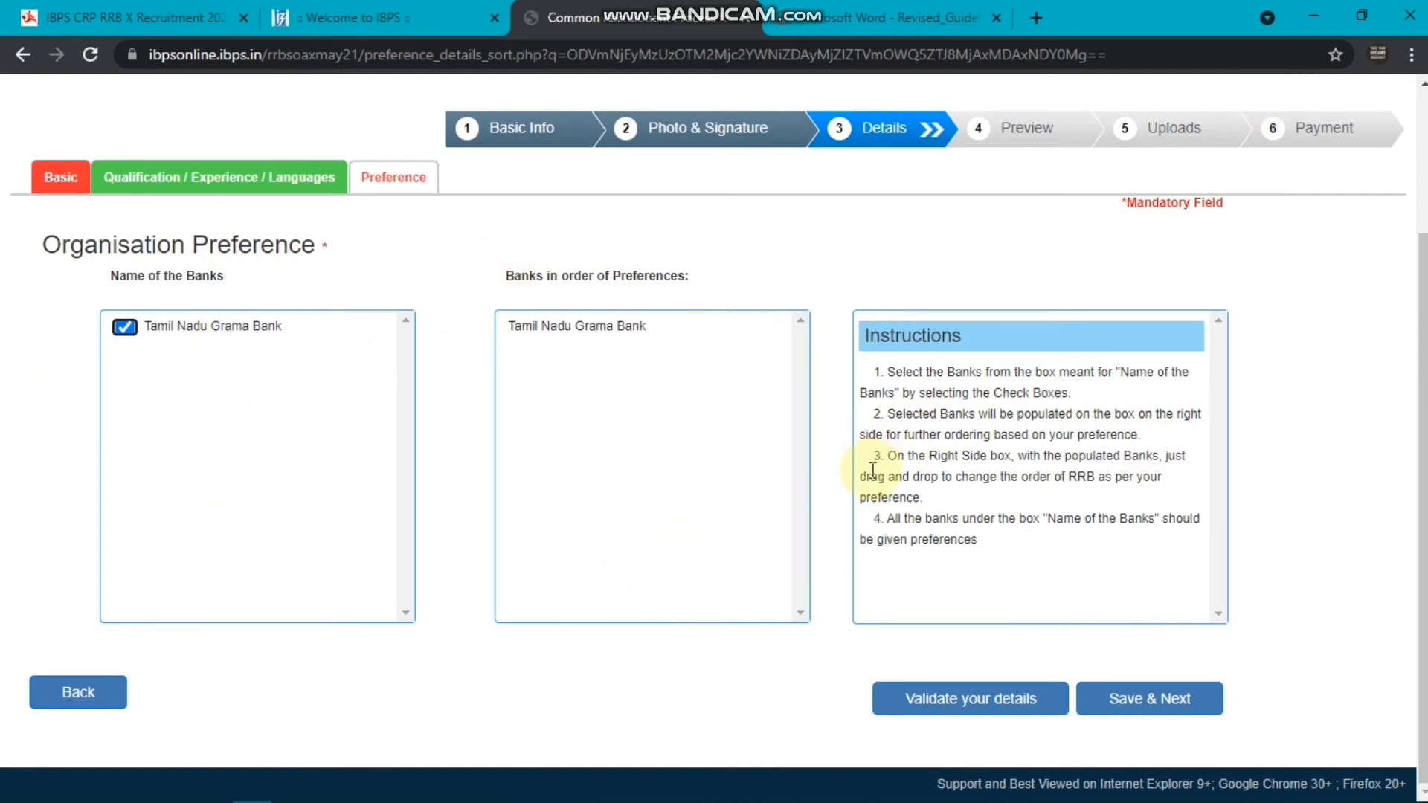
click(1119, 707)
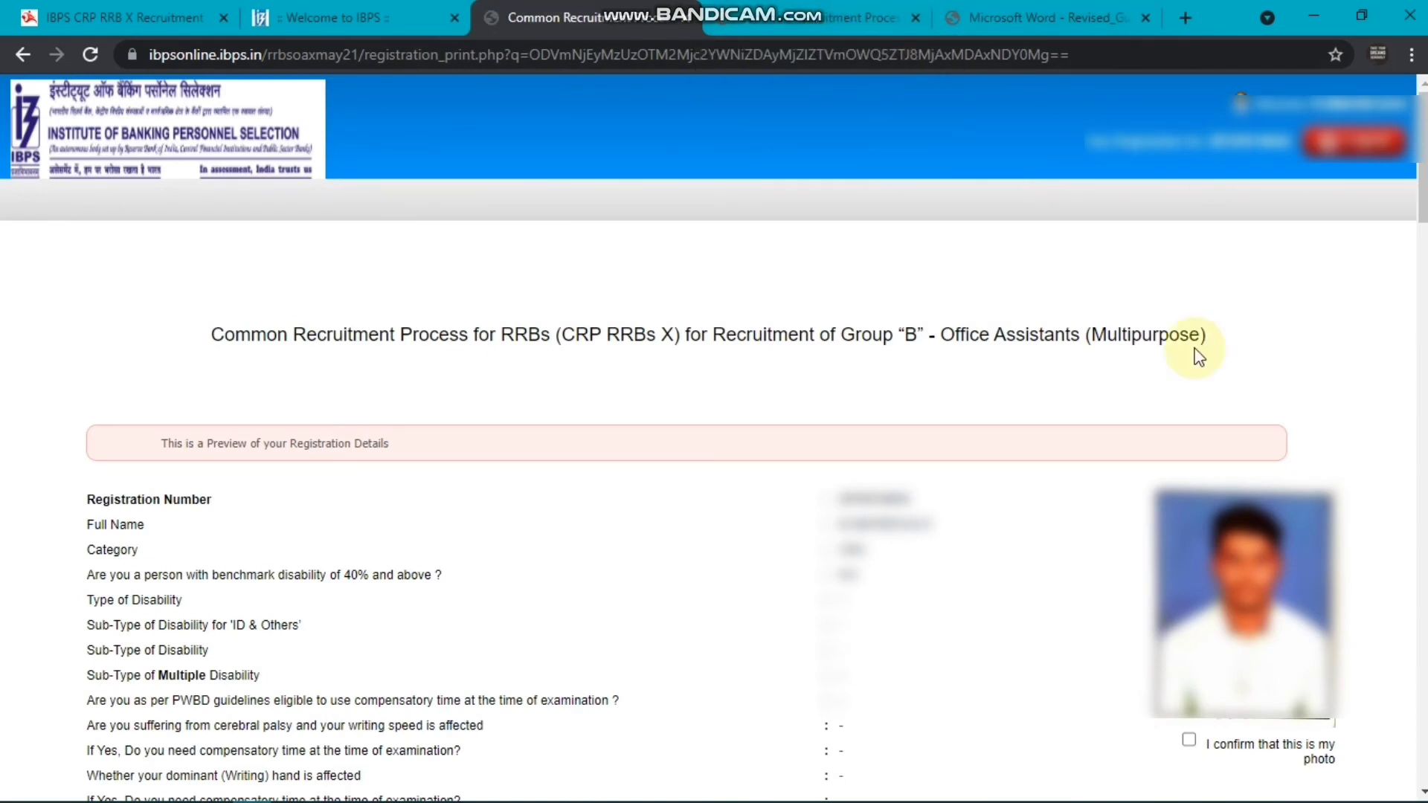
Confirm the applicant's photo and signature in the registration preview and tick all three declaration statements
click(1189, 740)
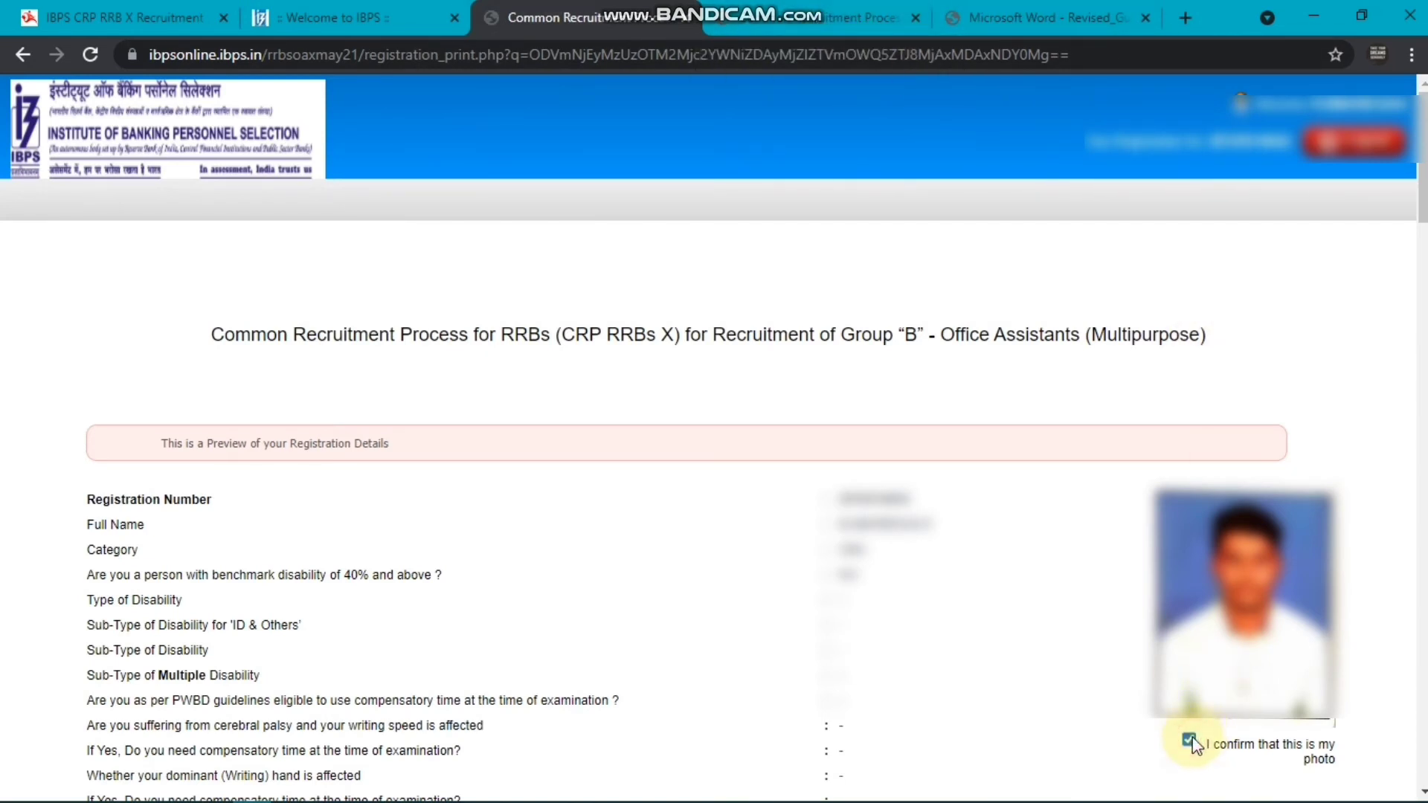
key(End)
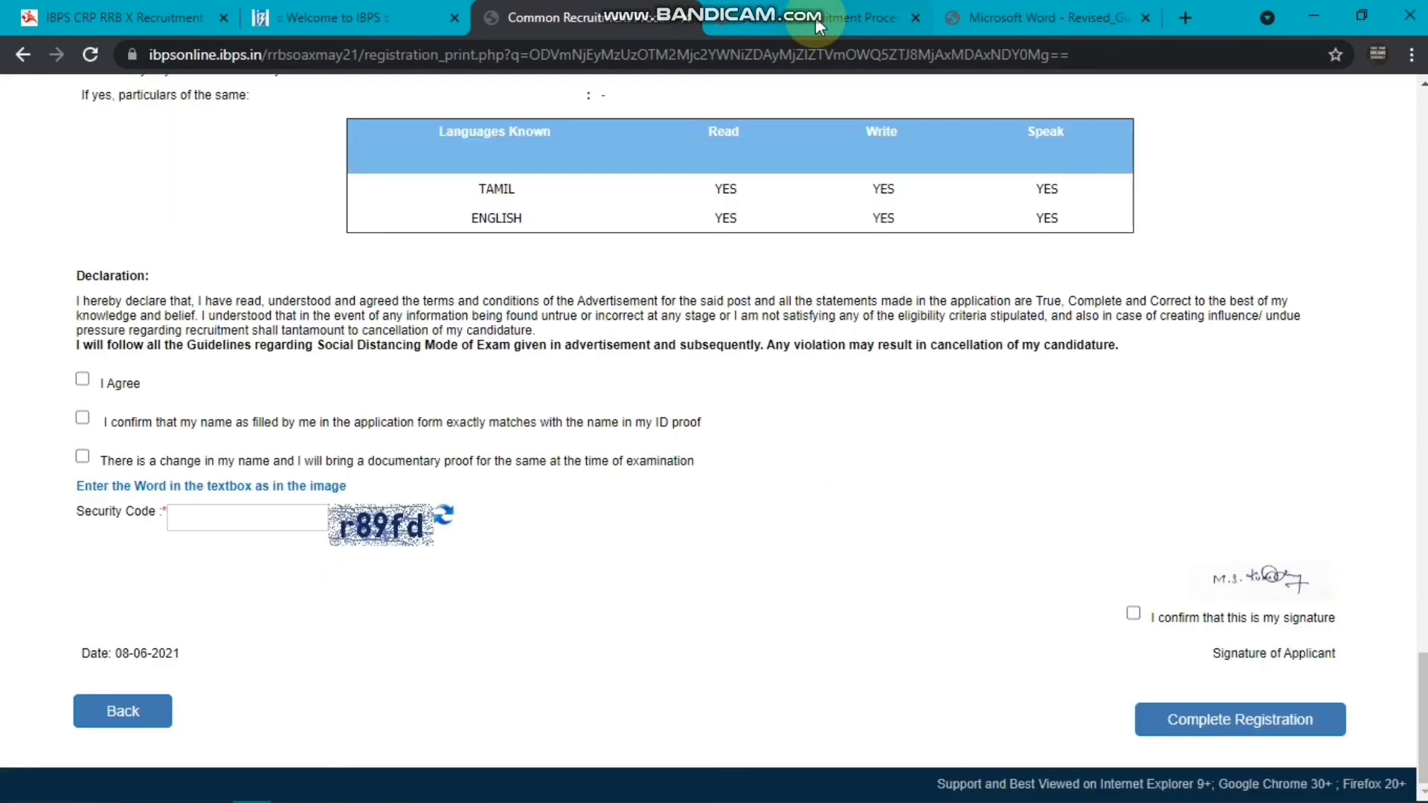
click(82, 380)
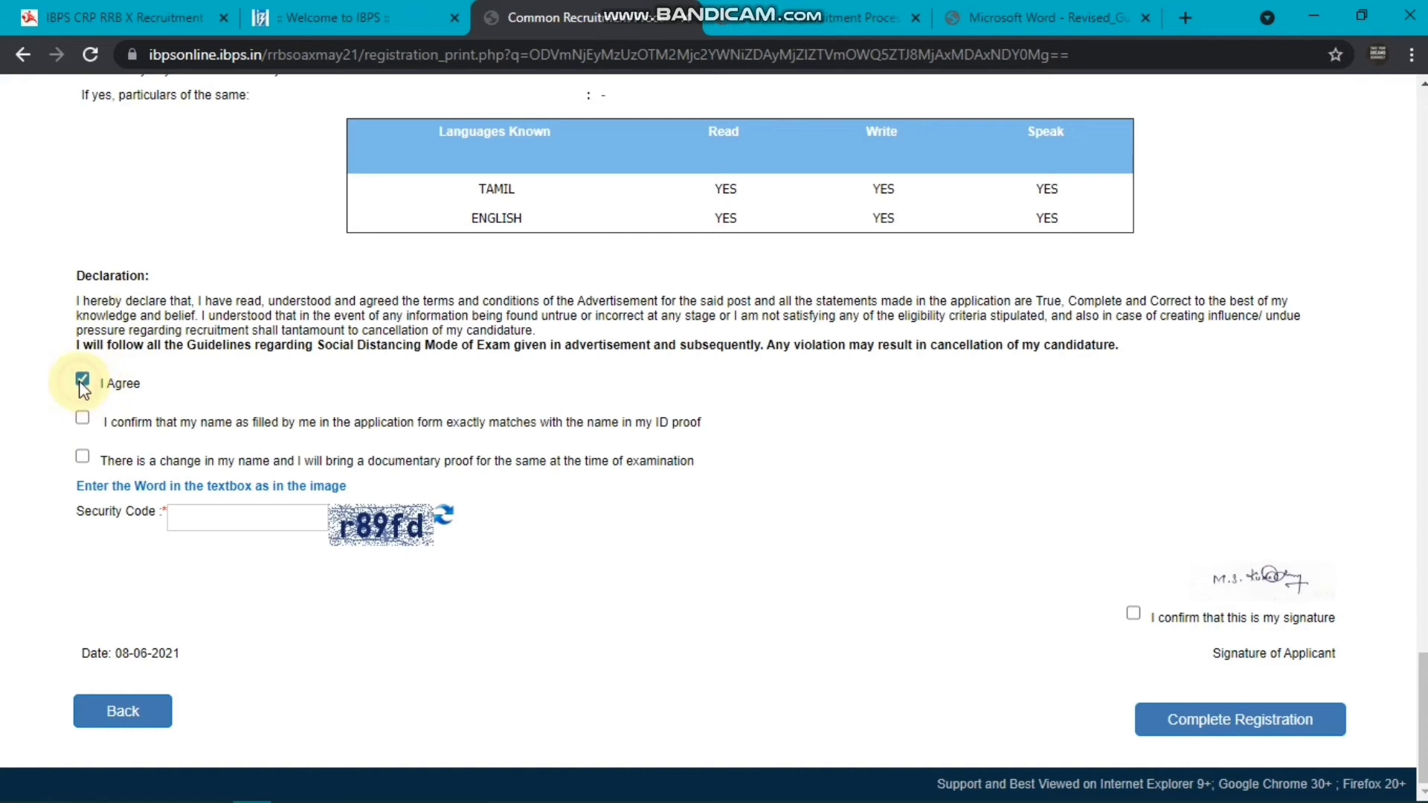
click(83, 418)
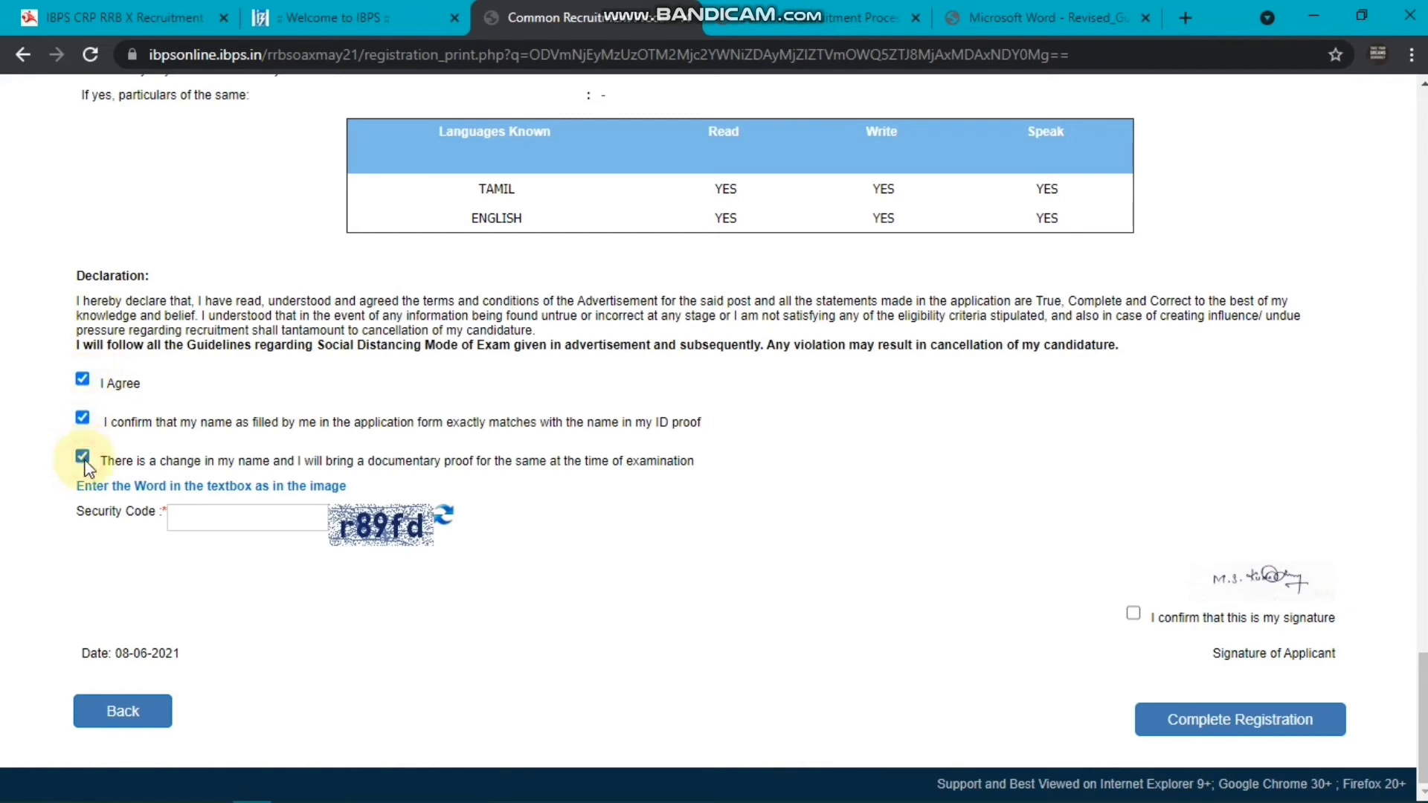
click(1134, 614)
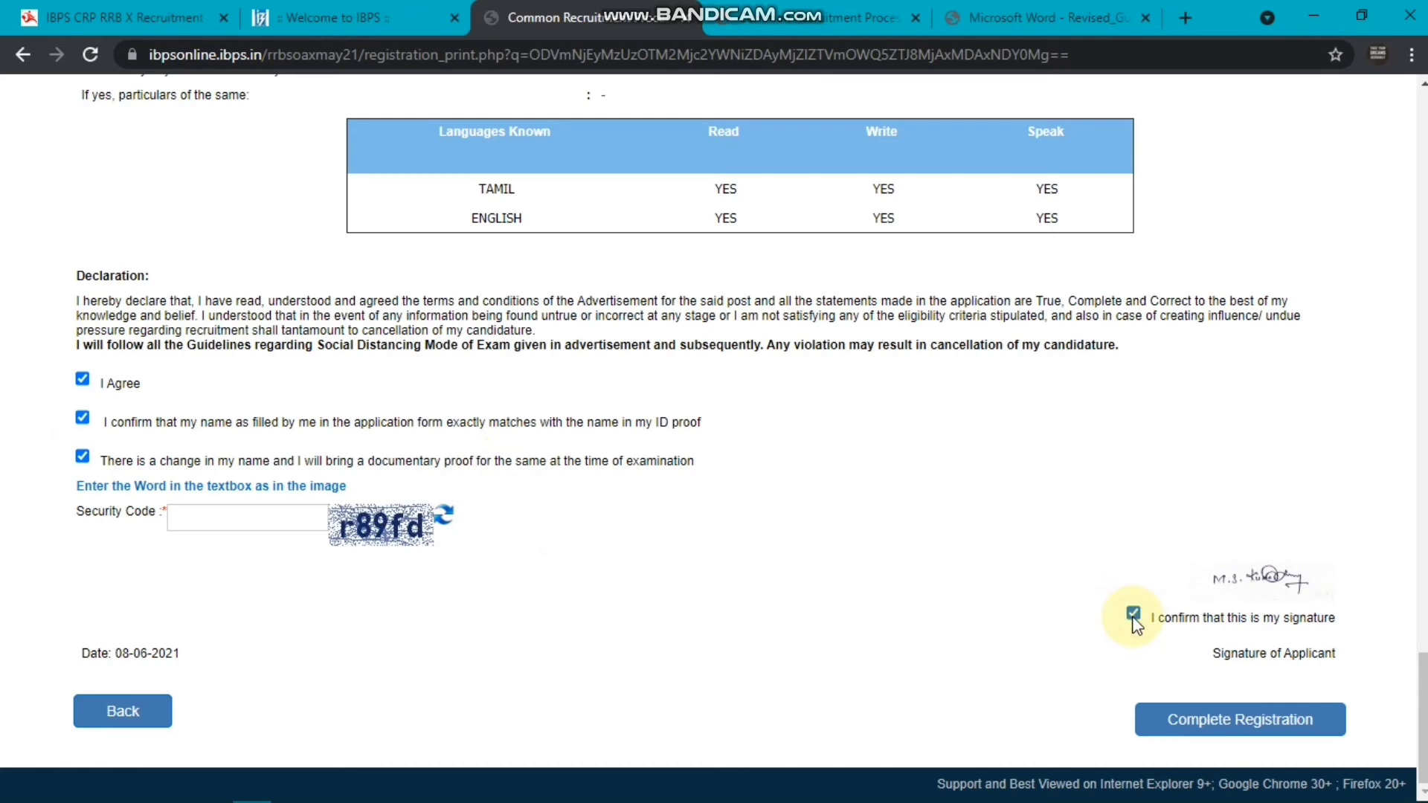
Enter the security code from the image and complete the registration with the name-change statement unticked
text(r)
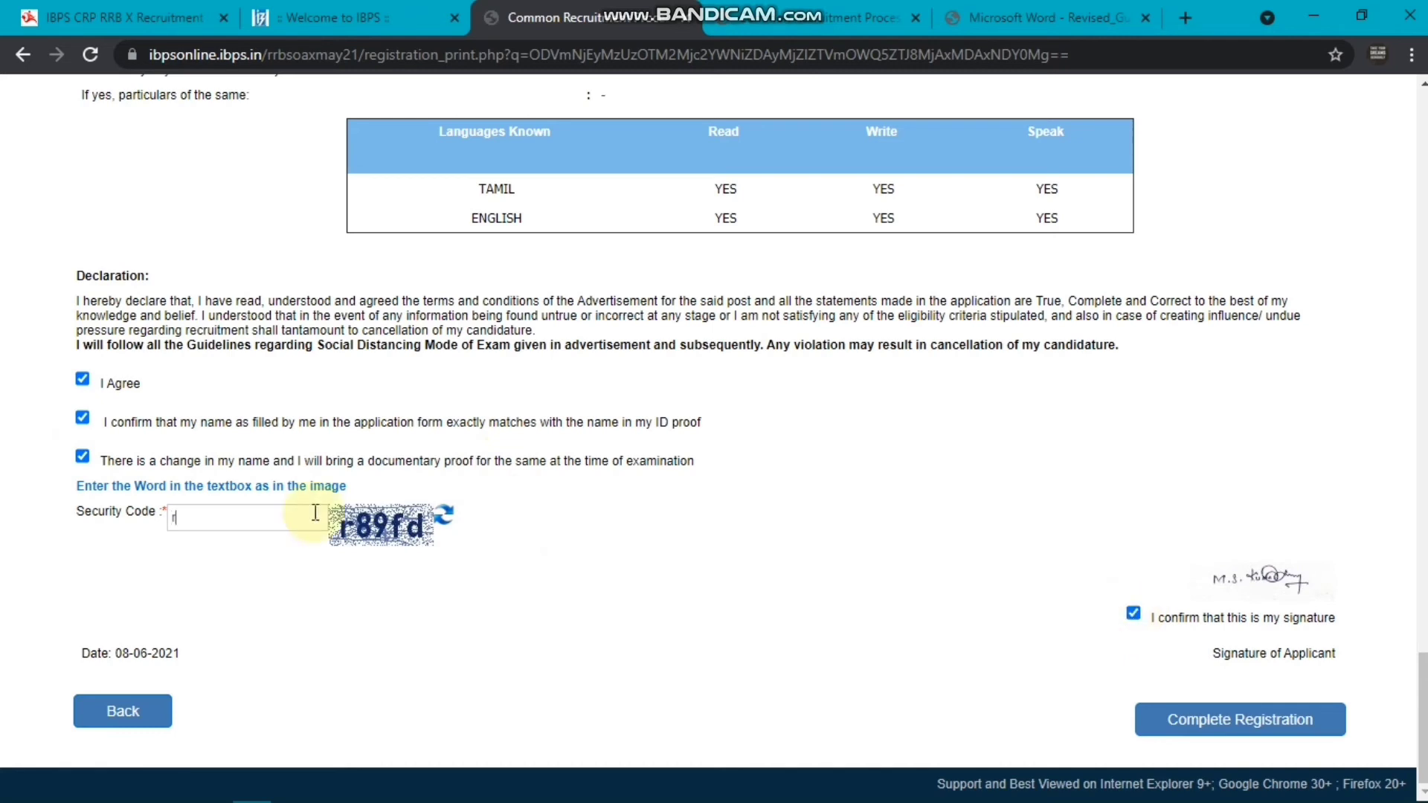
text(89fd)
click(82, 457)
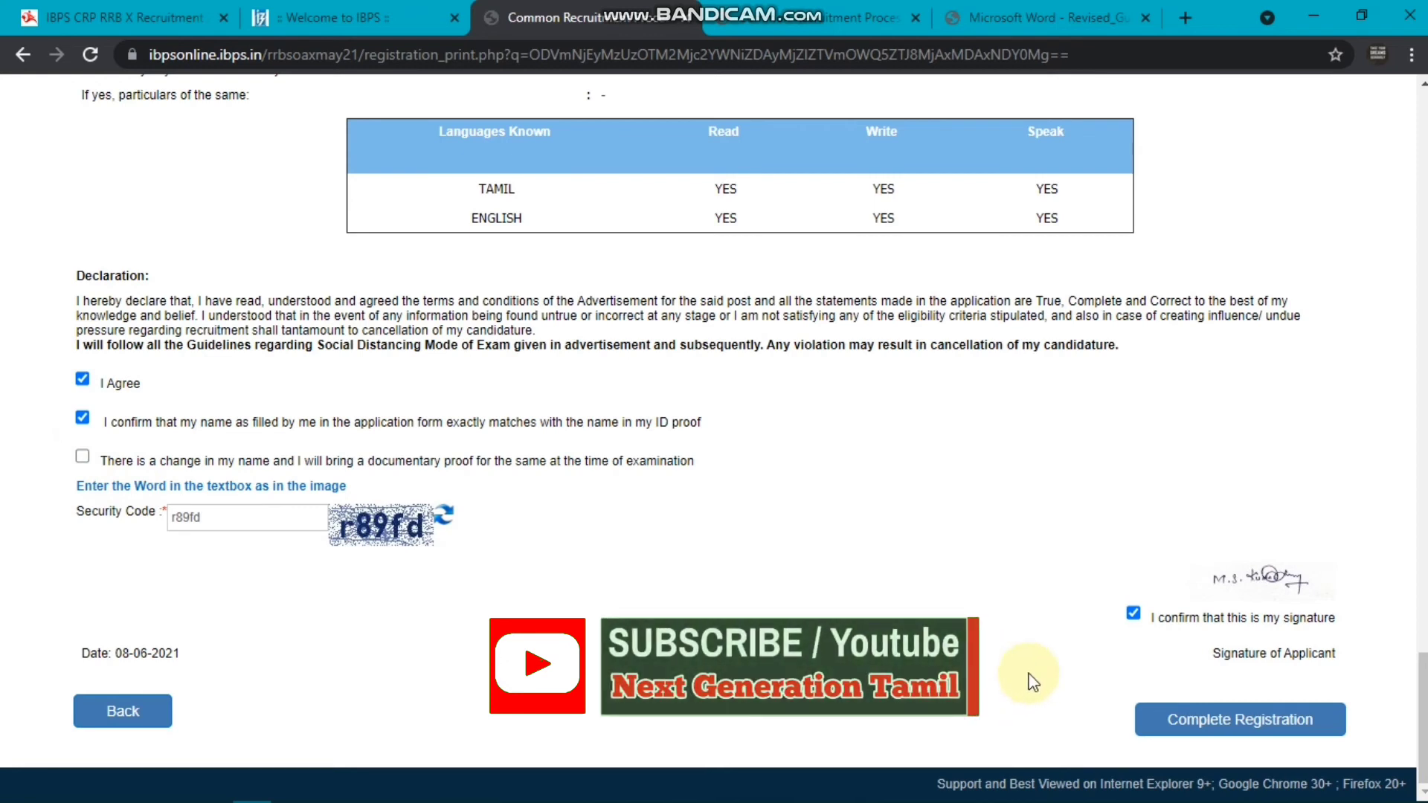
click(1149, 729)
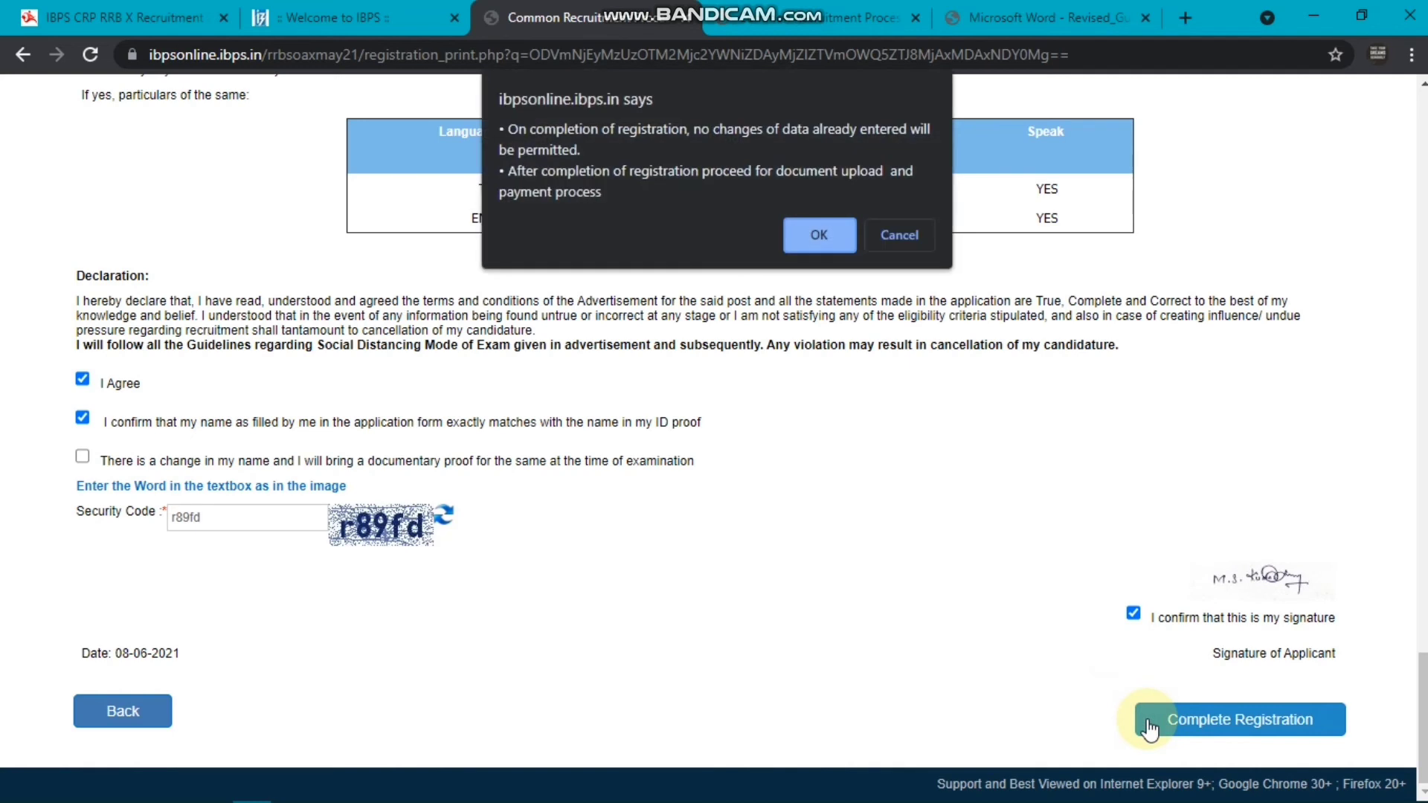
click(838, 254)
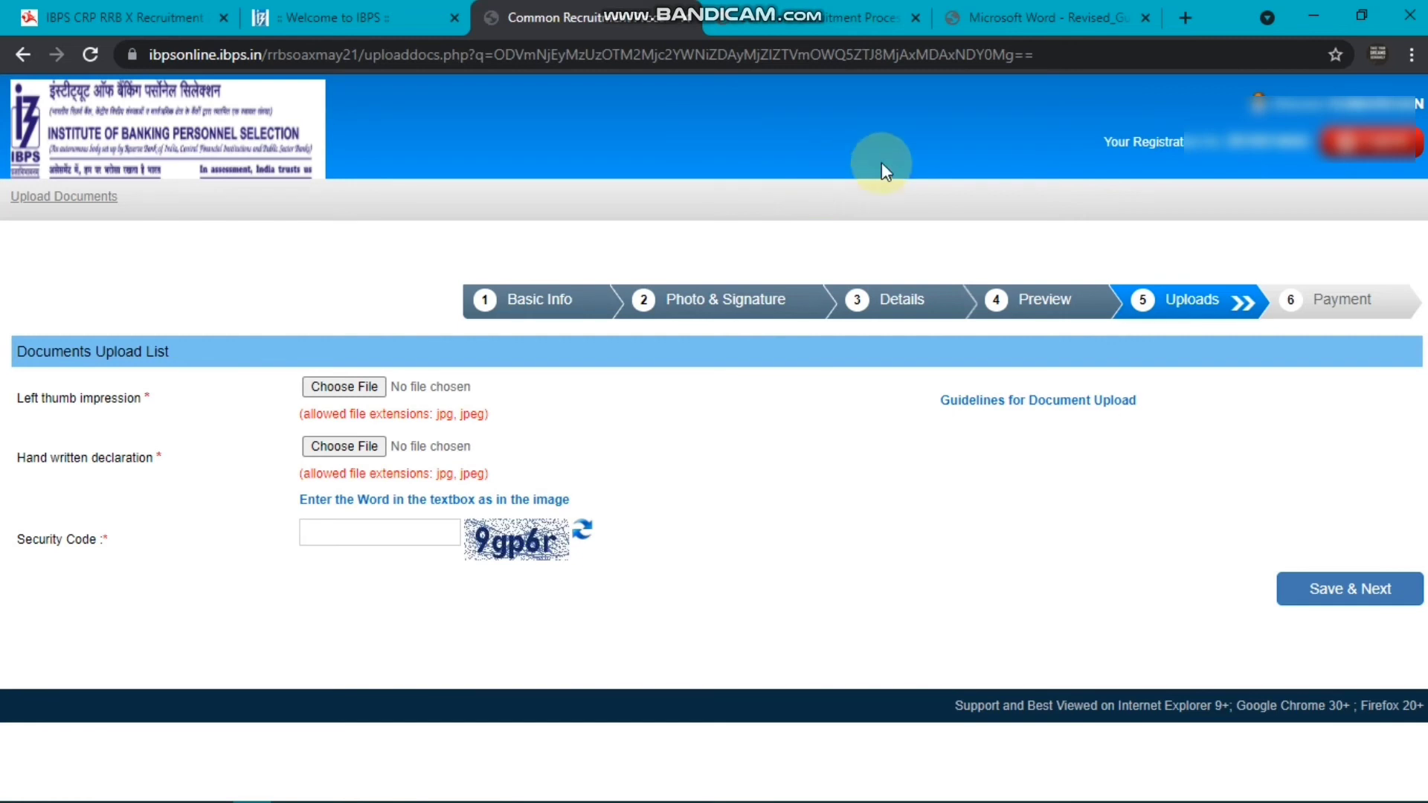
Open the document upload guidelines and examine the requirements for the left thumb impression and hand-written declaration
click(967, 405)
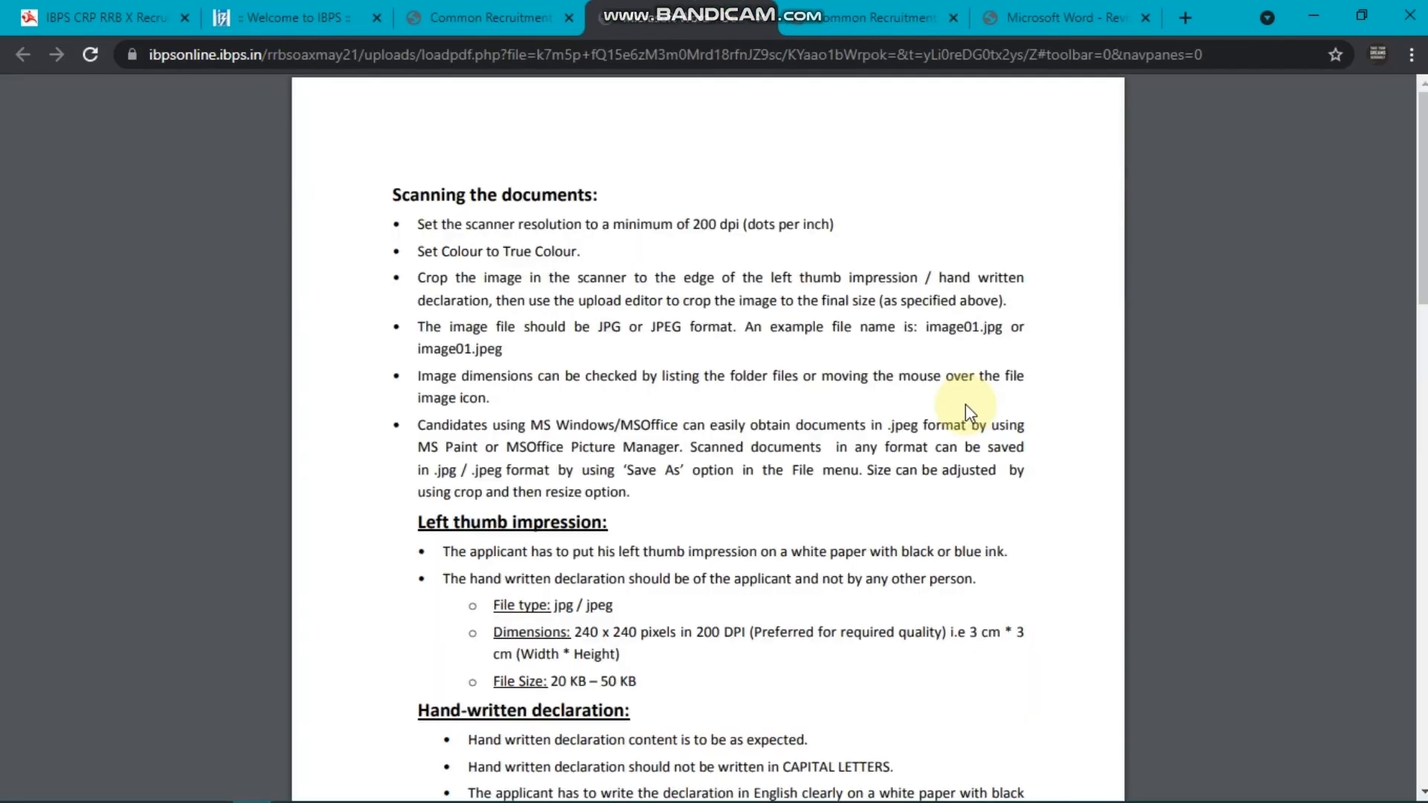
scroll(703, 406, down, 5)
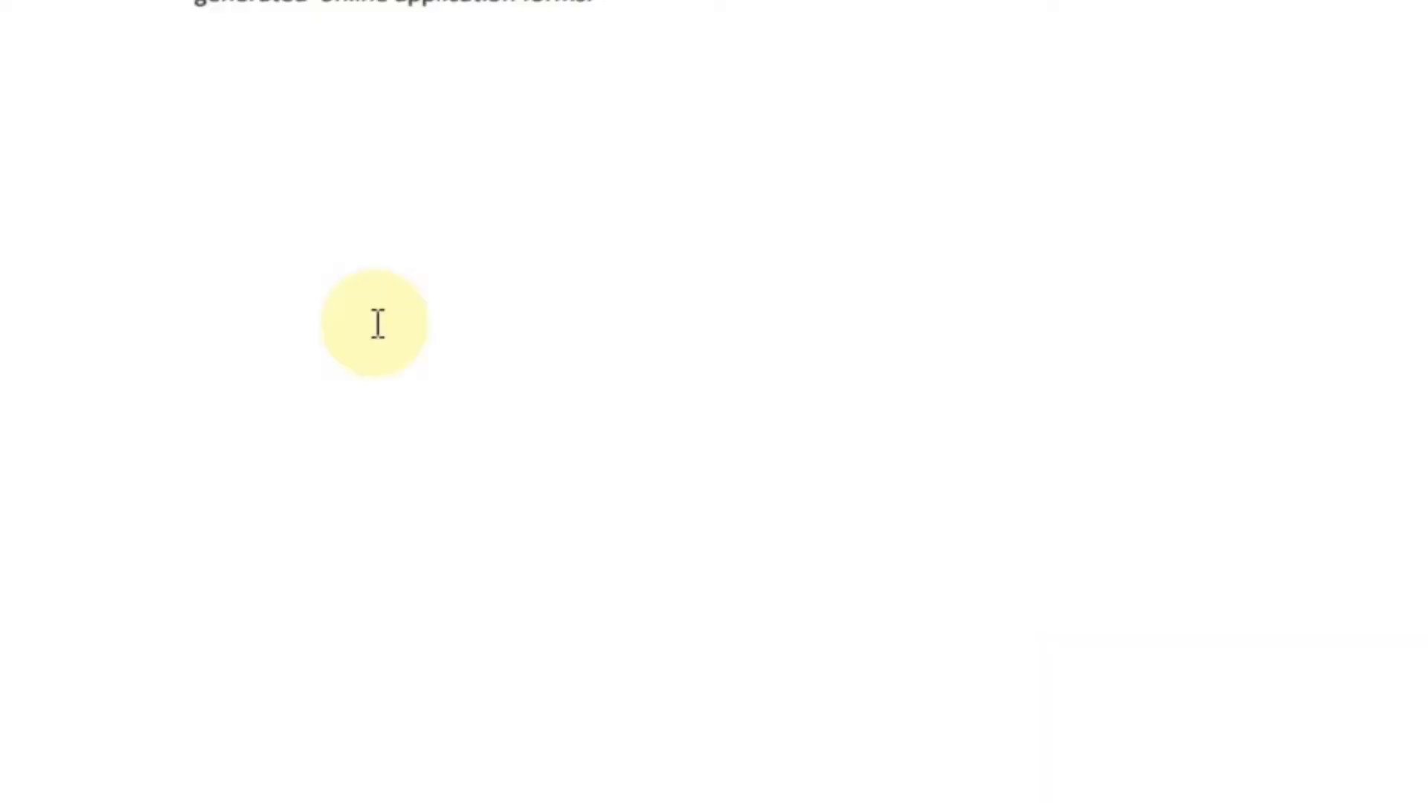
scroll(372, 322, up, 15)
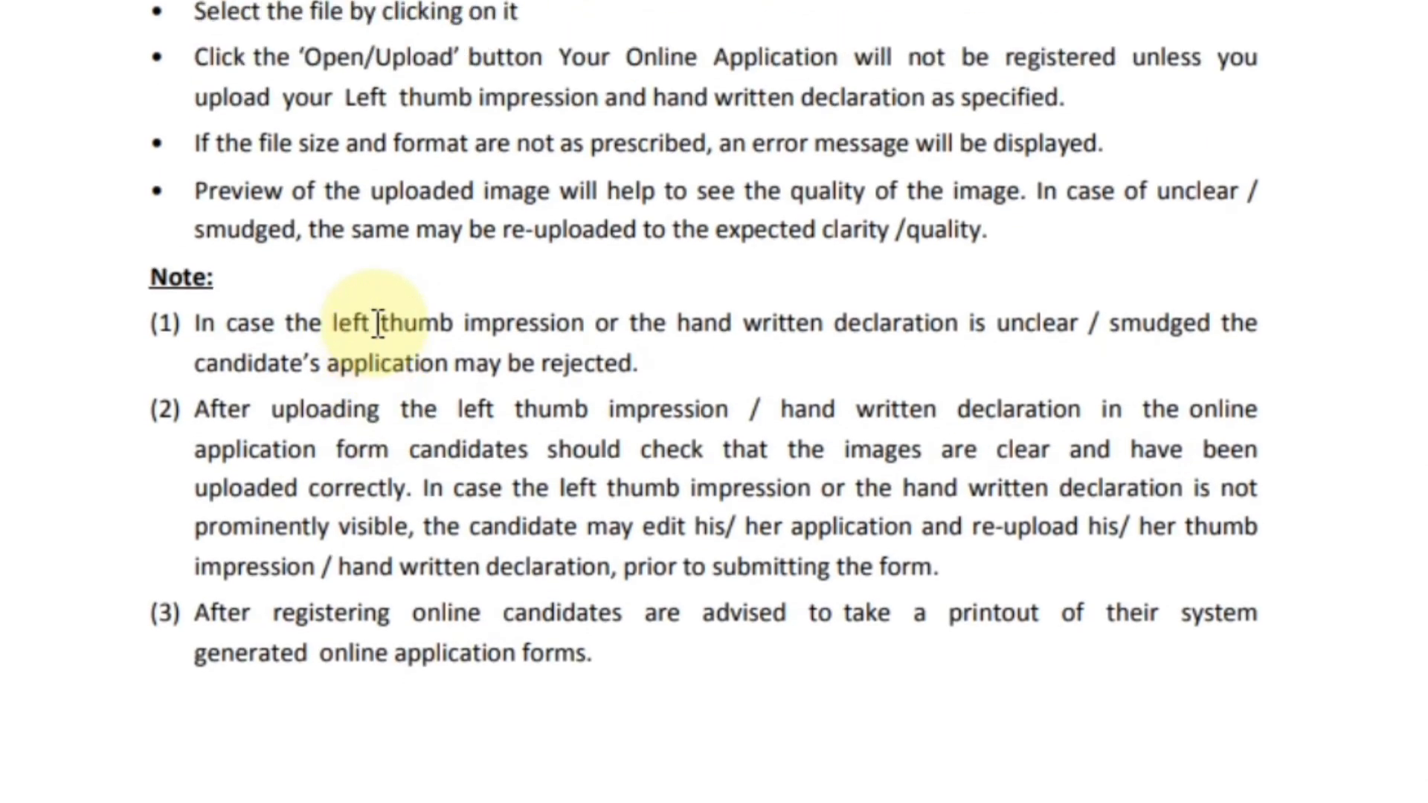
scroll(378, 325, up, 6)
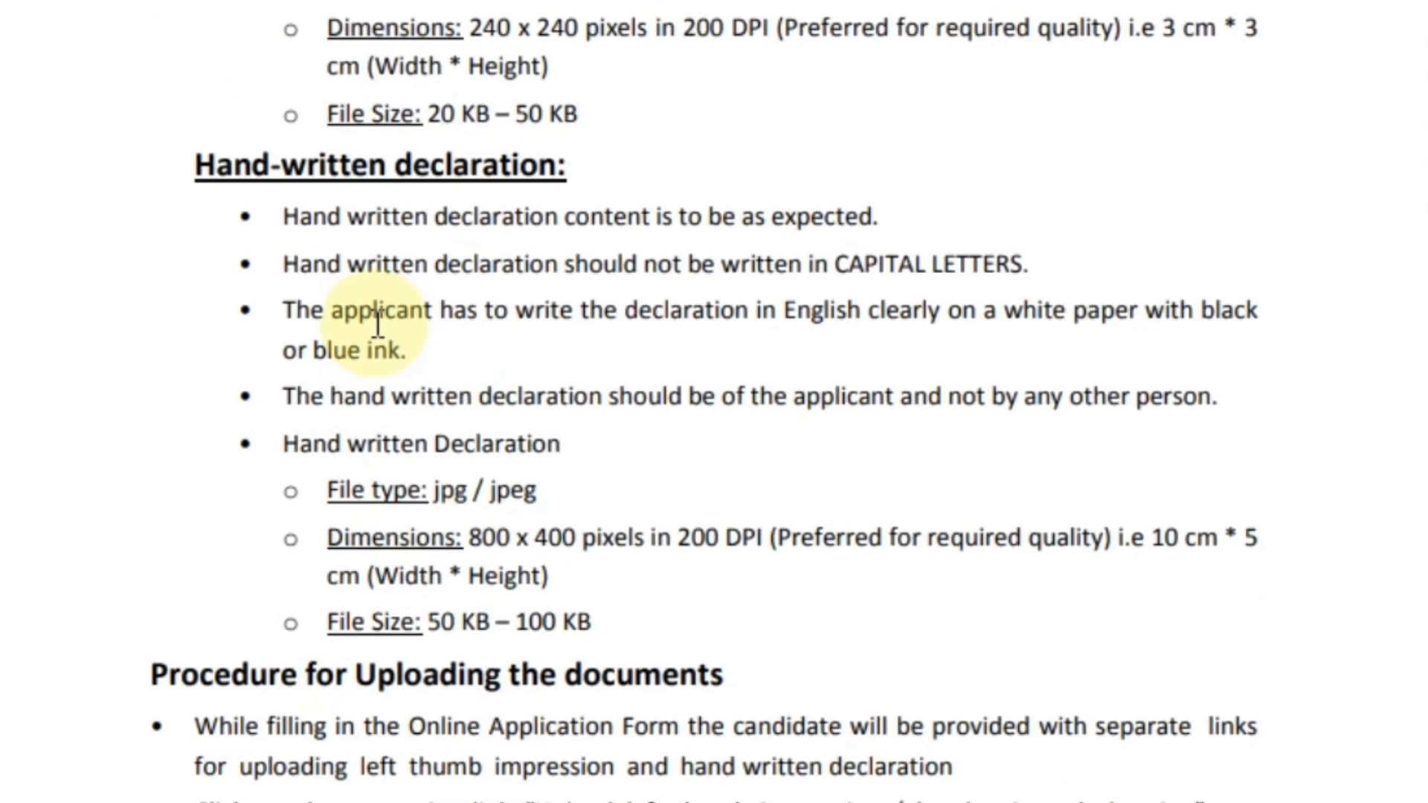
scroll(378, 325, up, 5)
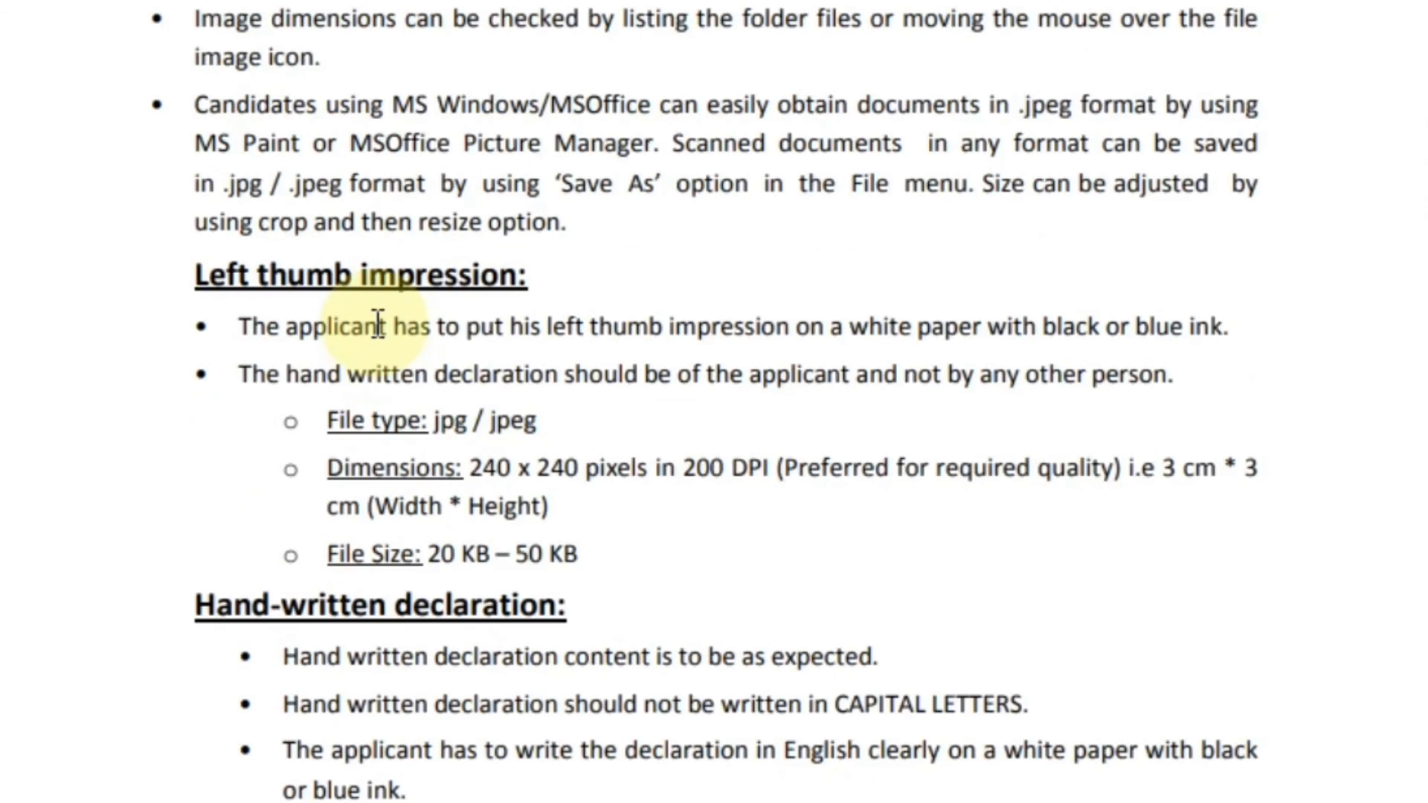
scroll(378, 325, up, 2)
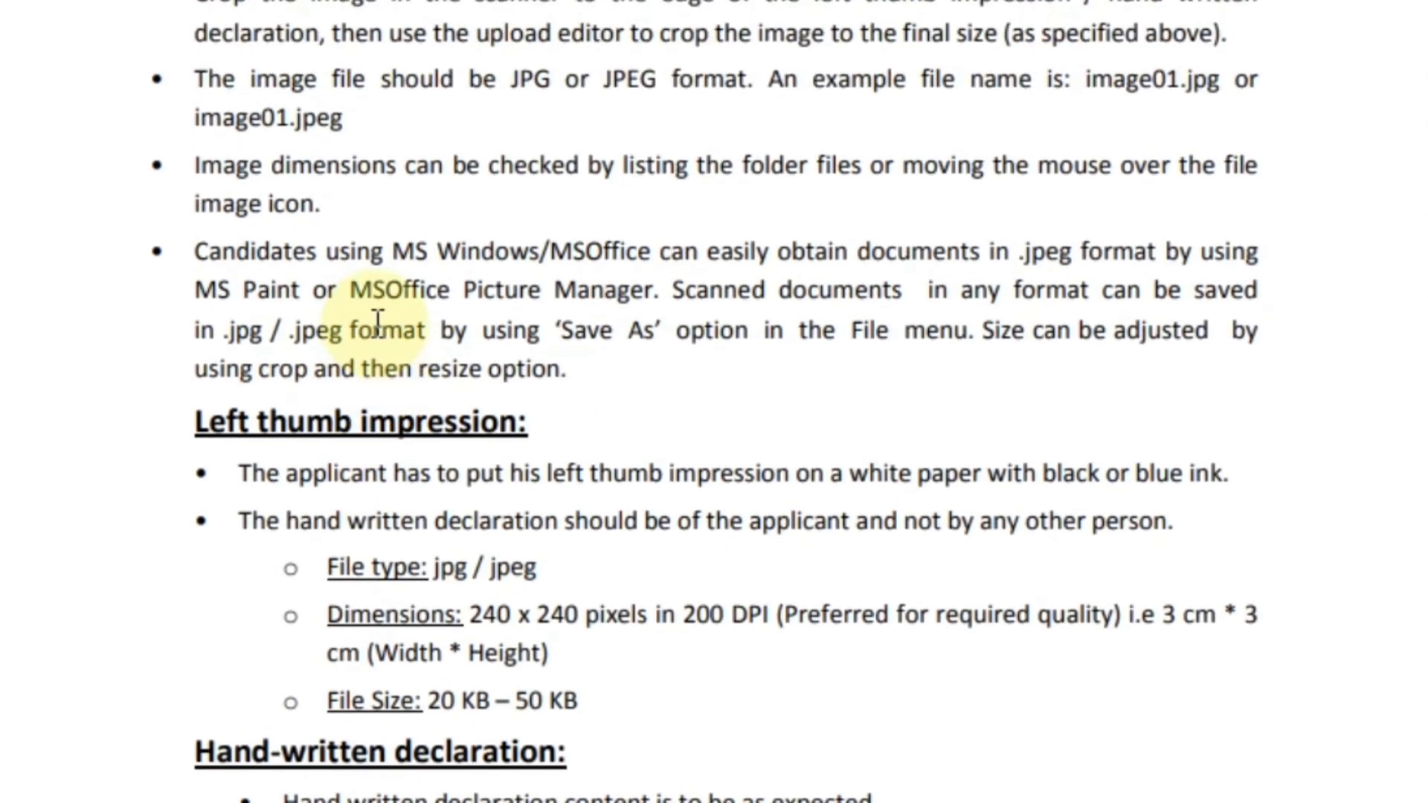
scroll(378, 322, down, 1)
scroll(378, 321, up, 1)
scroll(378, 325, down, 2)
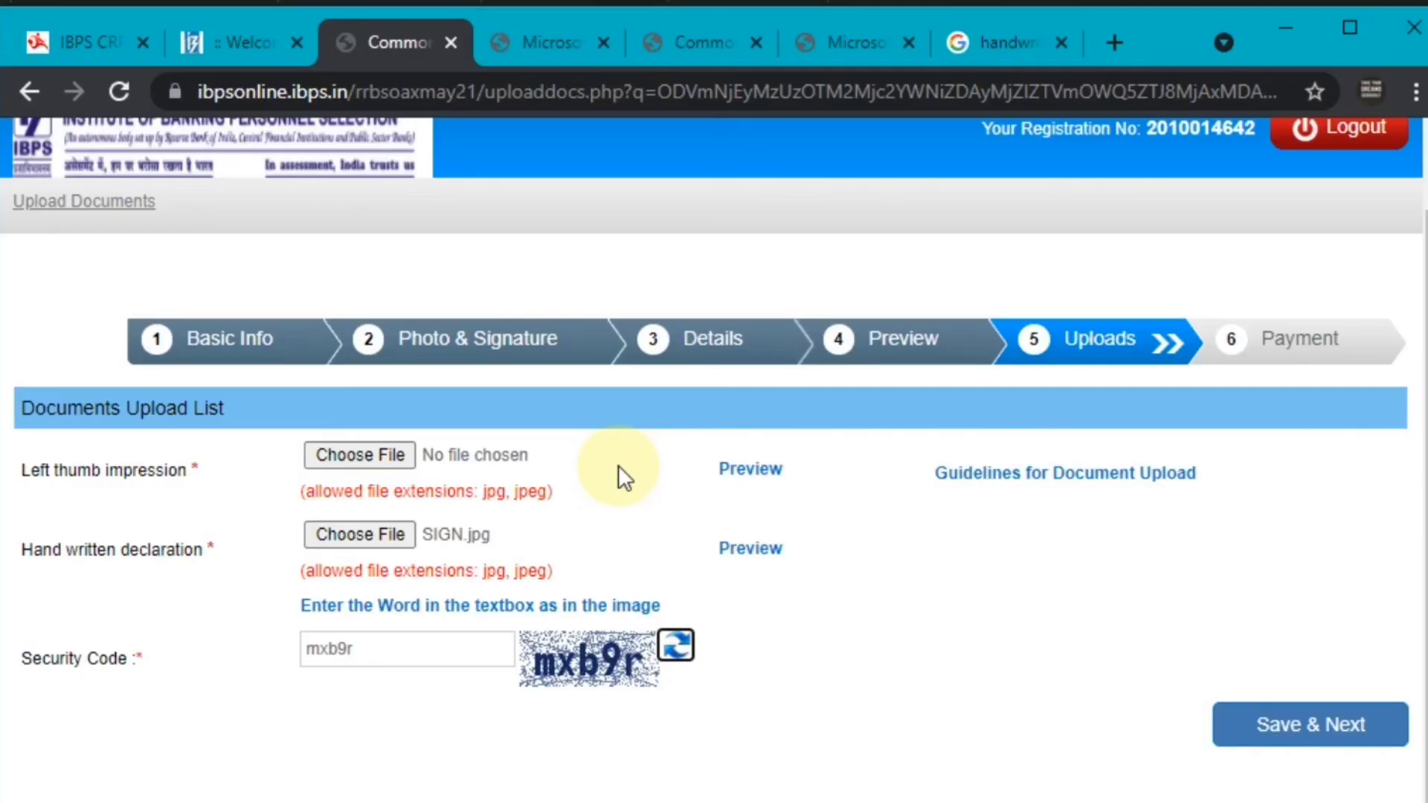
Save the left thumb impression and hand-written declaration uploads and confirm the final submission to proceed to payment
click(1272, 730)
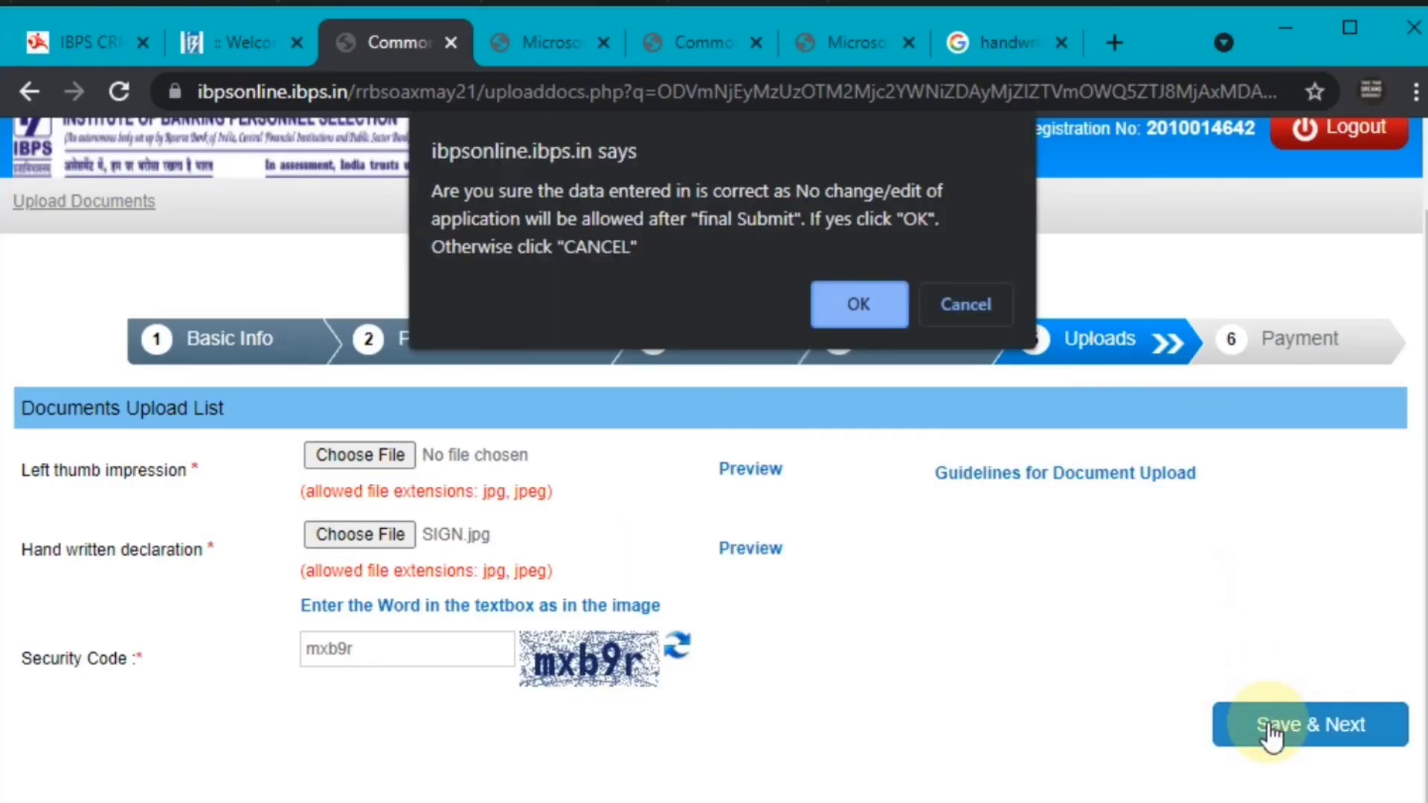
click(875, 320)
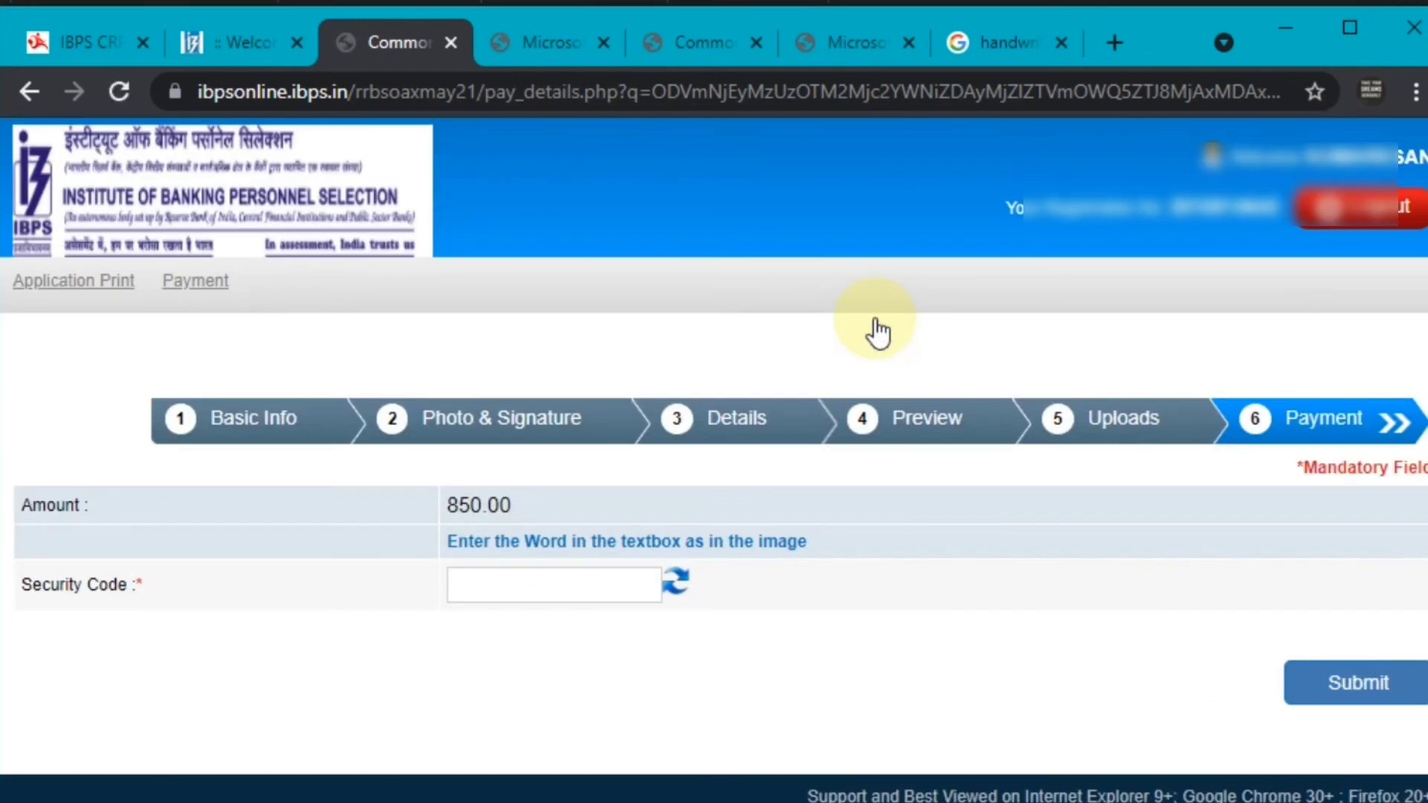
Enter the security code shown for the application fee payment and submit it with confirmation
click(521, 596)
text(xj2rs)
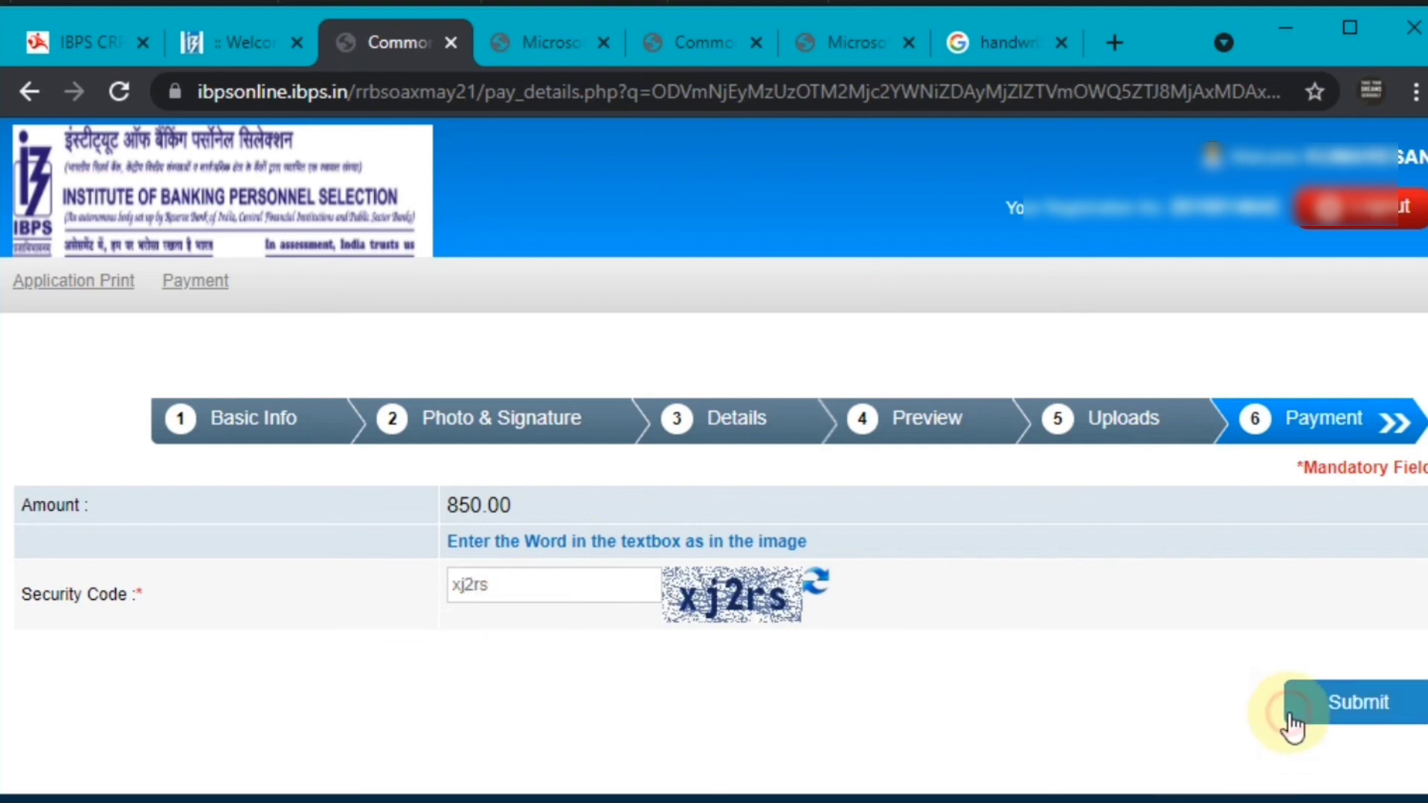
click(1292, 720)
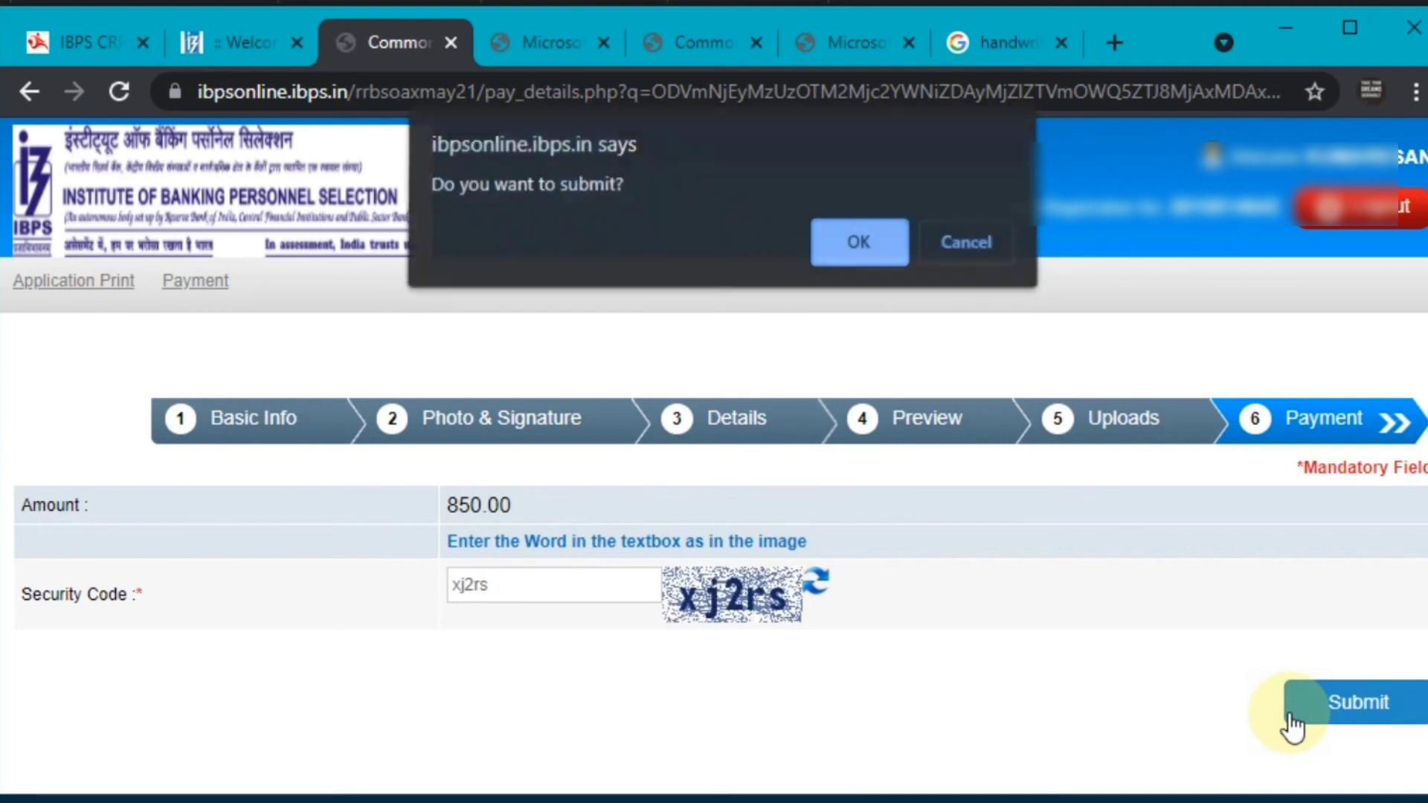
click(850, 270)
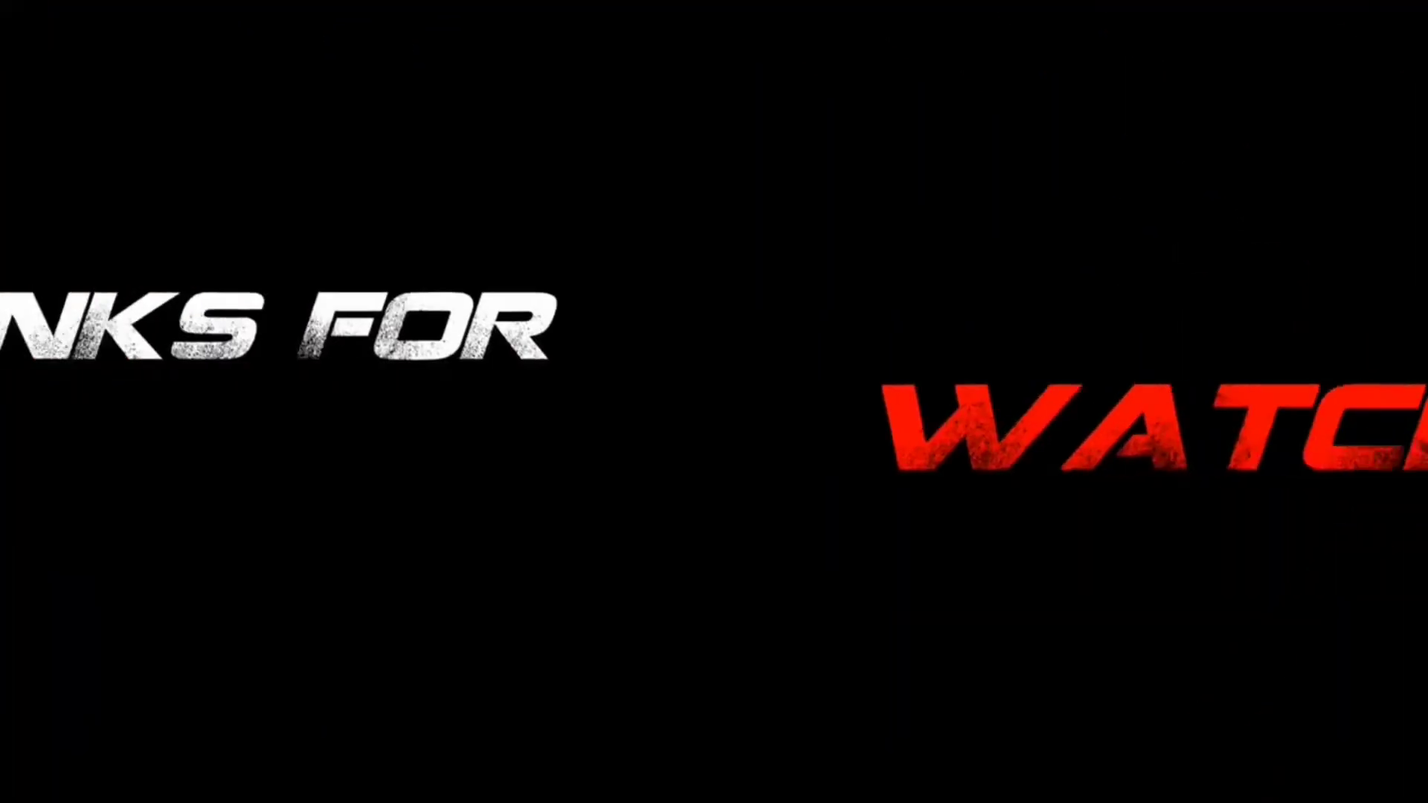